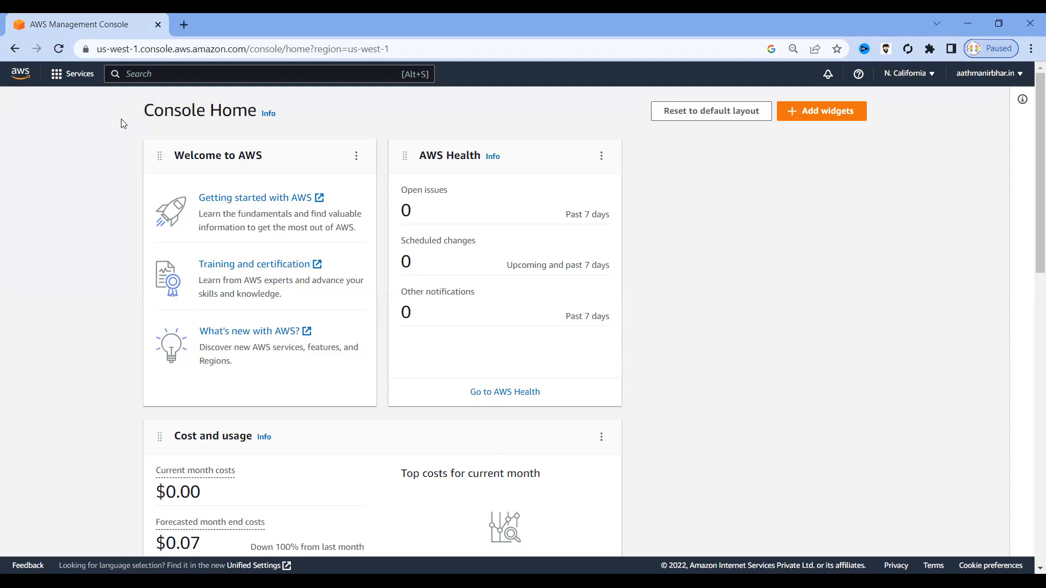
Search the console for 's3' and open the S3 service from the results.
{"action": "left_click", "coordinate": [129, 73]}
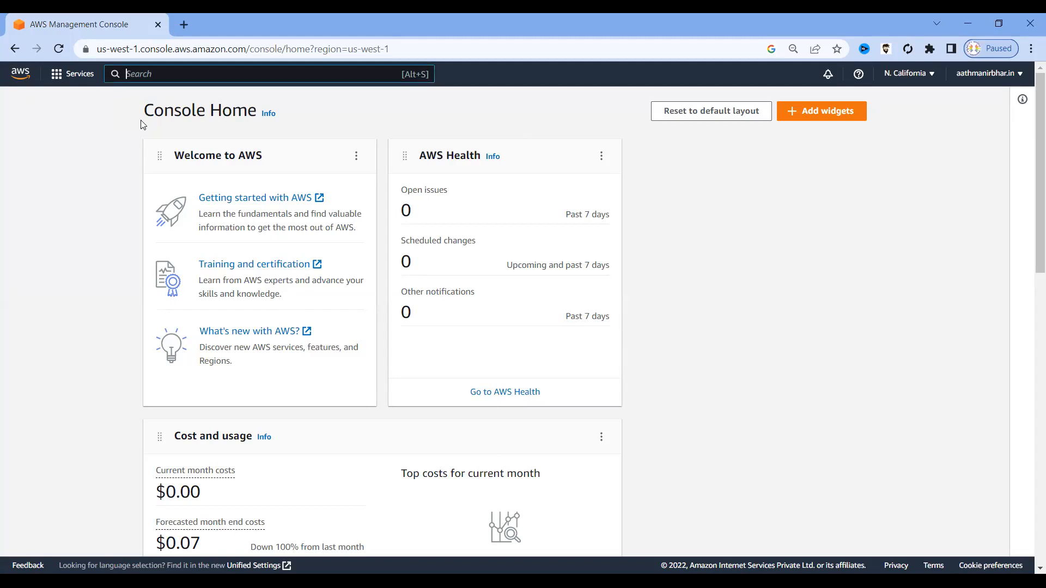
{"action": "type", "text": "s3"}
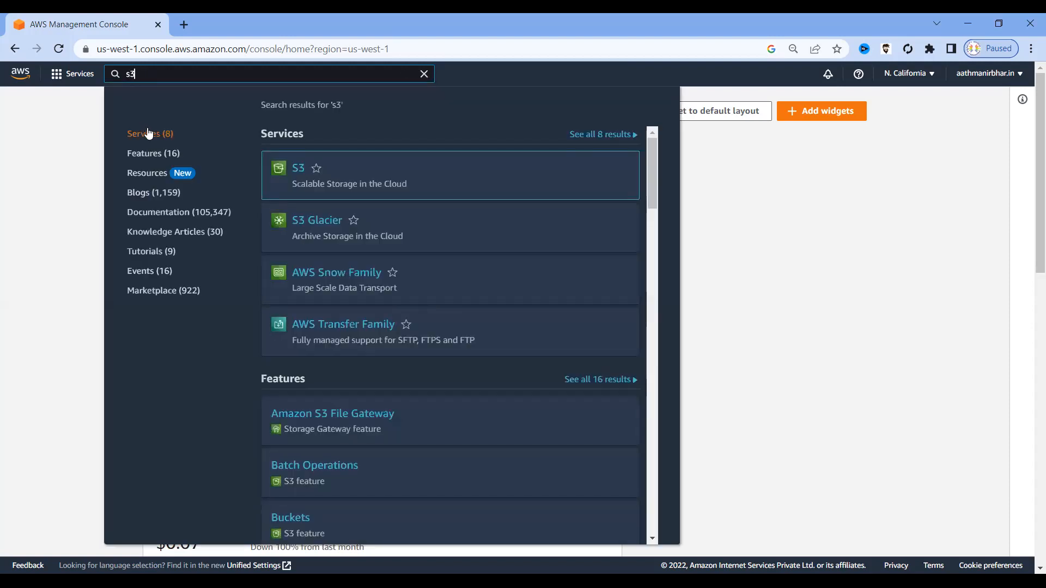
{"action": "mouse_move", "coordinate": [297, 174]}
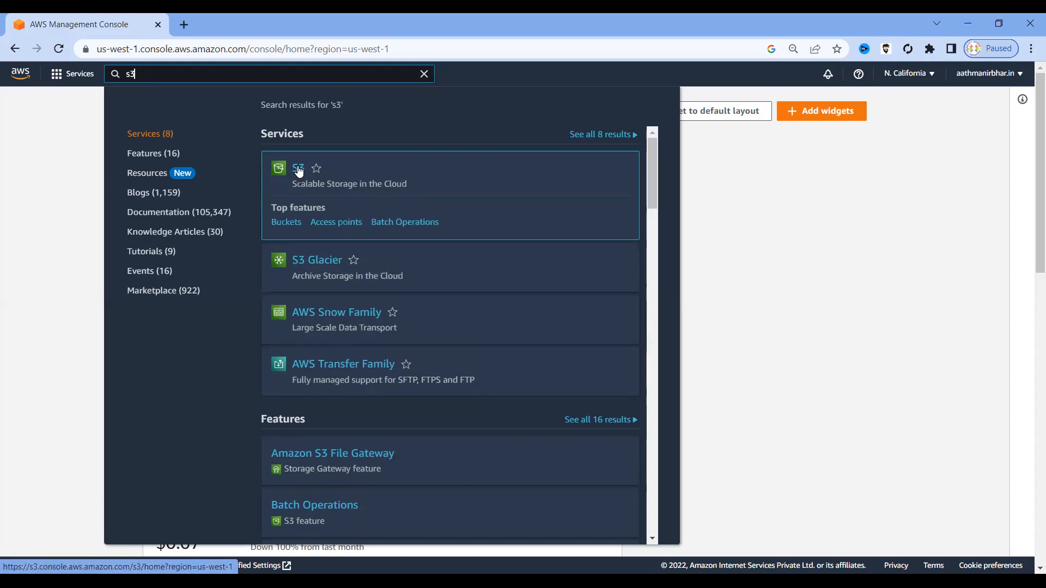
{"action": "left_click", "coordinate": [299, 170]}
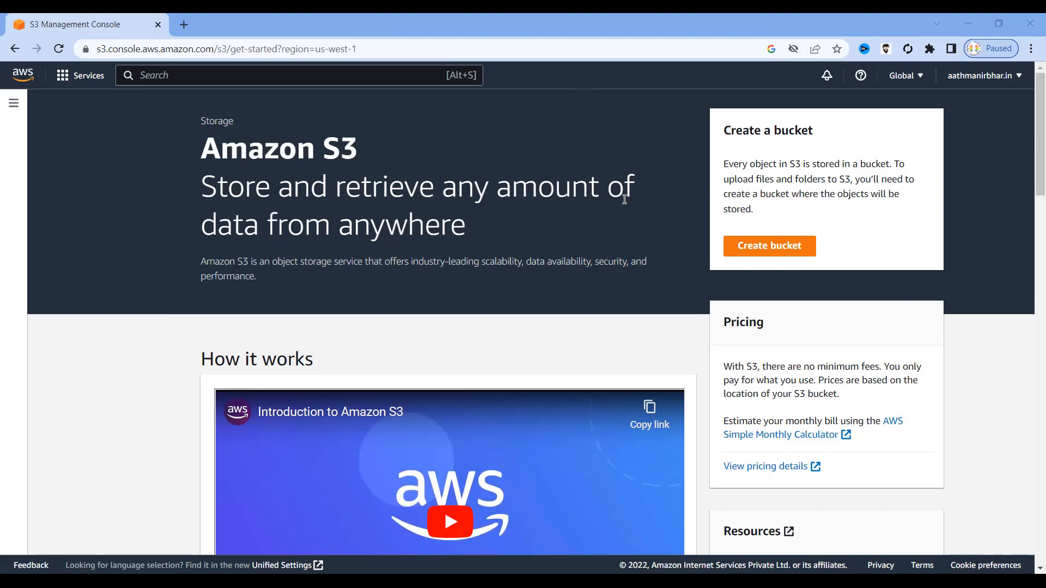
Start a new bucket with Create bucket on the Amazon S3 get-started page.
{"action": "left_click", "coordinate": [772, 248]}
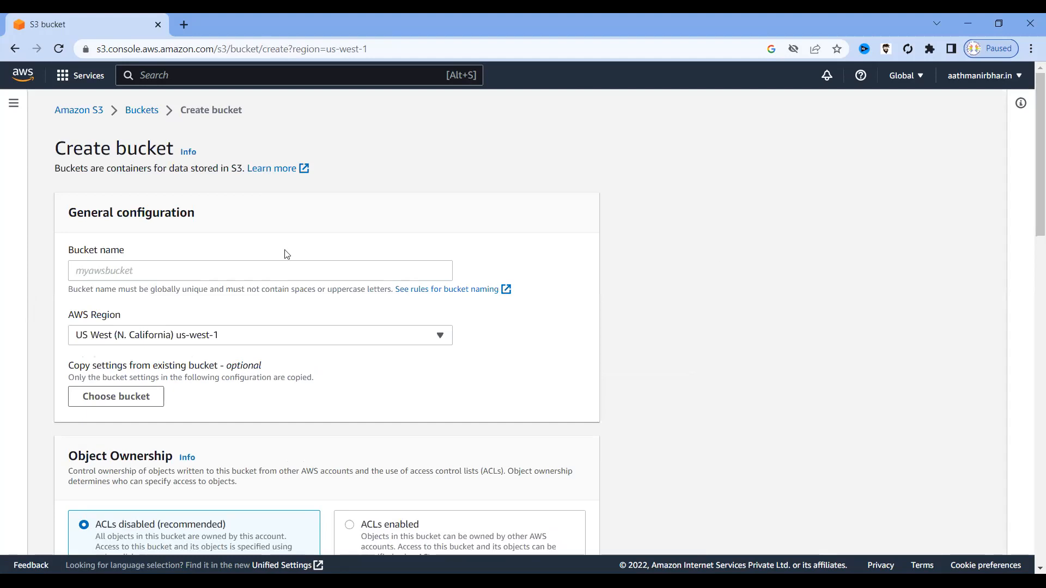
Read the bucket-name hint and open 'See rules for bucket naming' in a new tab.
{"action": "left_click", "coordinate": [167, 271]}
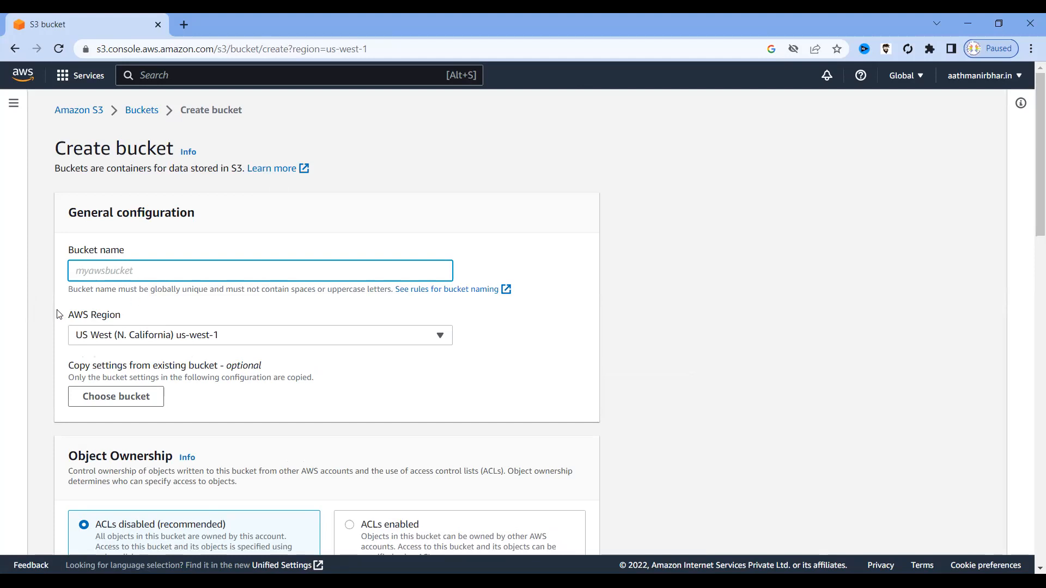
{"action": "left_click_drag", "start_coordinate": [69, 289], "coordinate": [282, 289]}
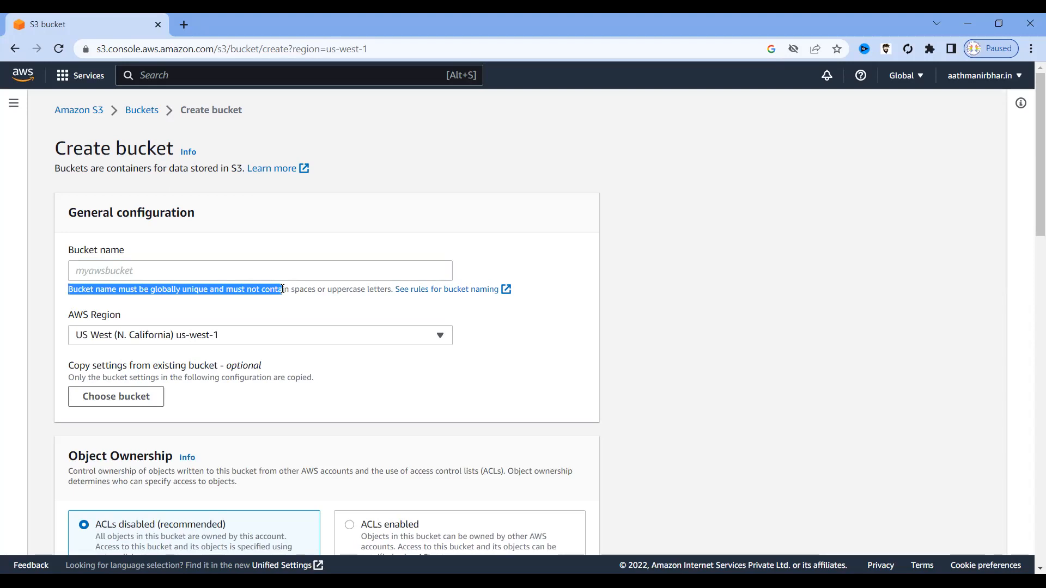
{"action": "left_click_drag", "start_coordinate": [283, 289], "coordinate": [395, 290]}
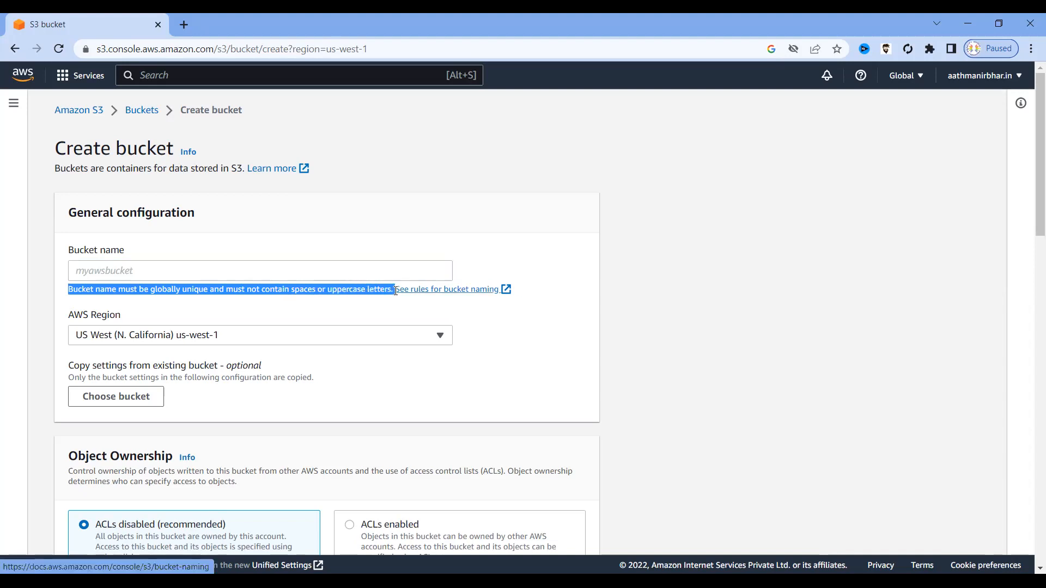
{"action": "left_click", "coordinate": [228, 267]}
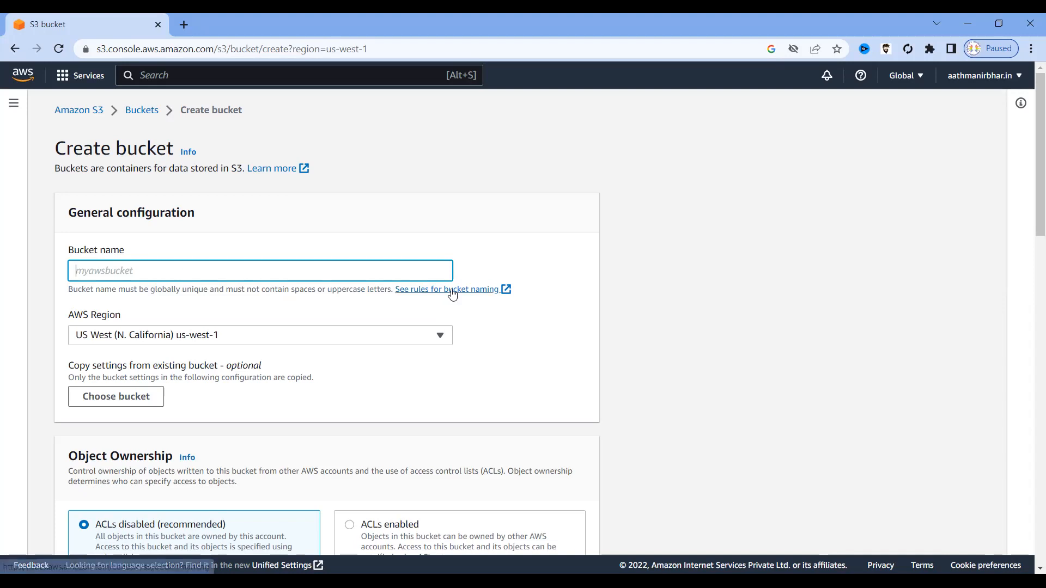
{"action": "left_click", "coordinate": [451, 293]}
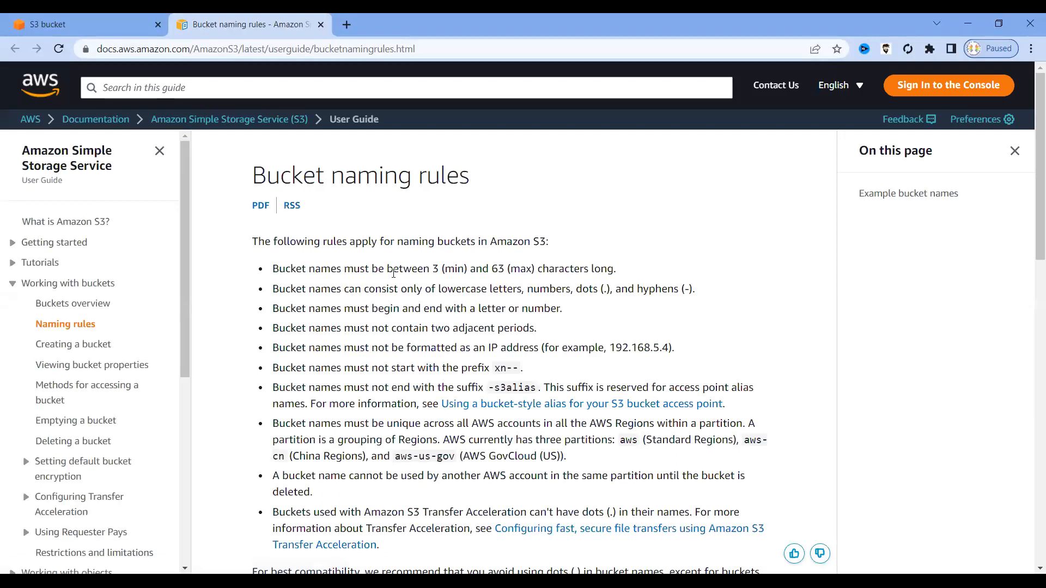
Go over the 3–63 character, allowed-character, first/last-character, dot and adjacent-period naming rules.
{"action": "left_click_drag", "start_coordinate": [423, 269], "coordinate": [541, 268]}
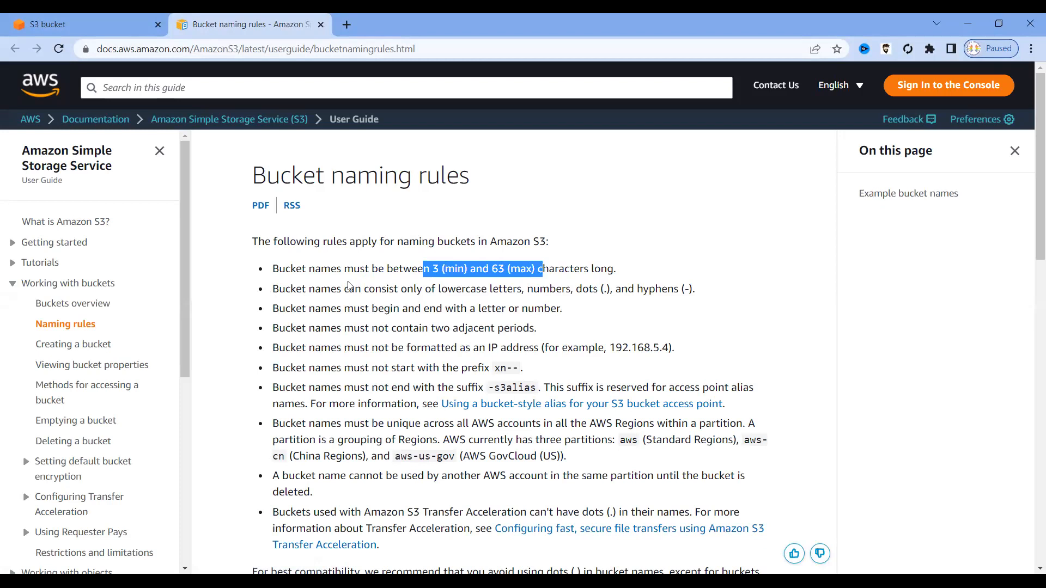
{"action": "left_click_drag", "start_coordinate": [309, 289], "coordinate": [611, 288]}
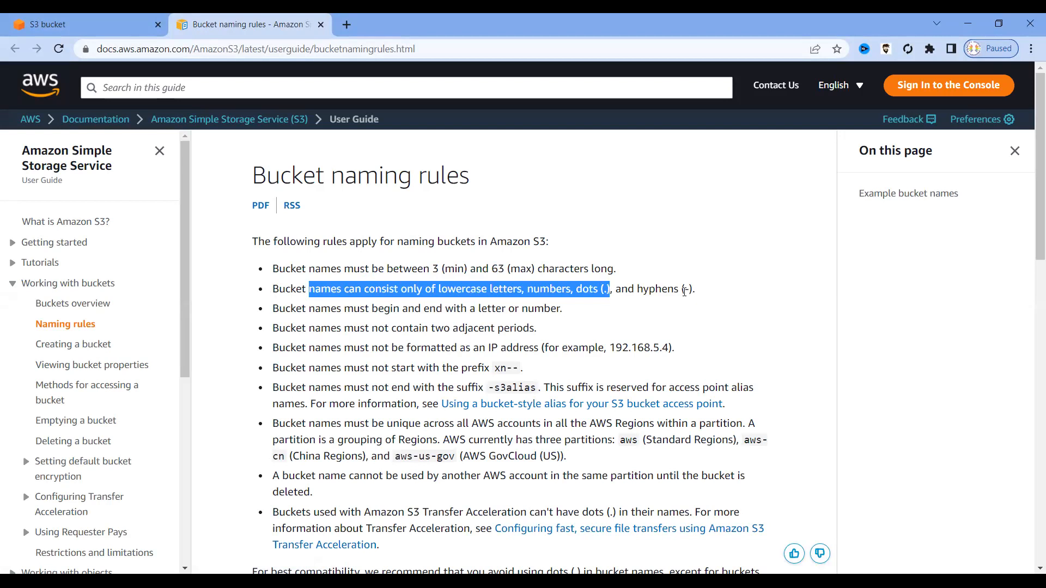
{"action": "left_click_drag", "start_coordinate": [330, 308], "coordinate": [557, 309]}
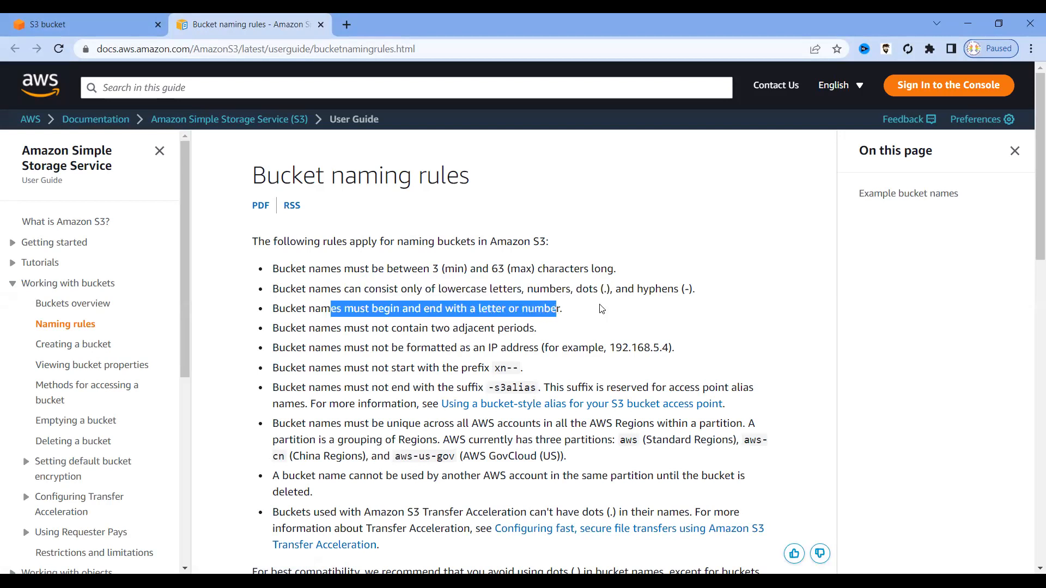
{"action": "left_click_drag", "start_coordinate": [618, 292], "coordinate": [600, 290]}
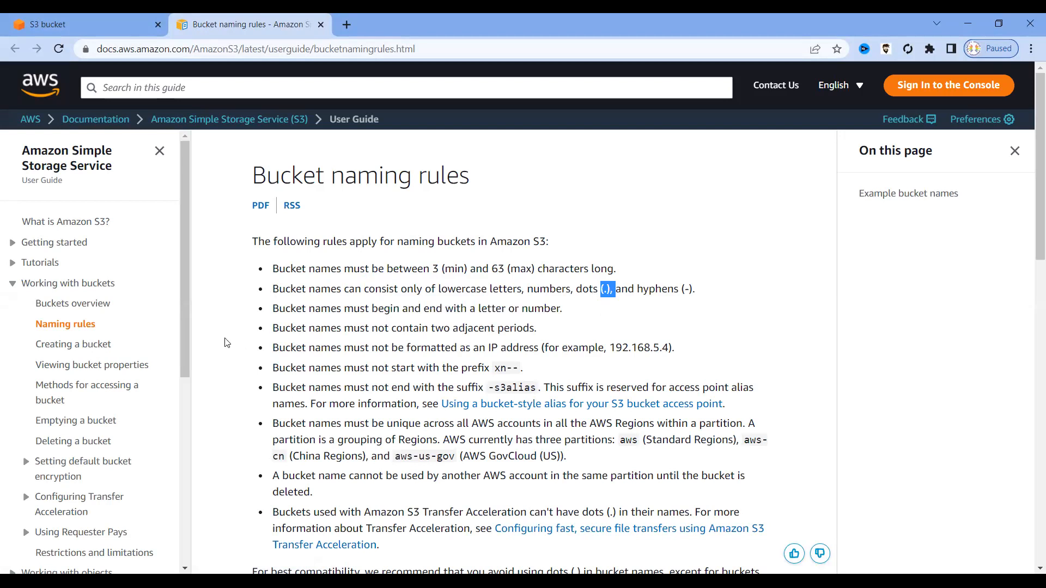
{"action": "left_click_drag", "start_coordinate": [330, 328], "coordinate": [495, 328]}
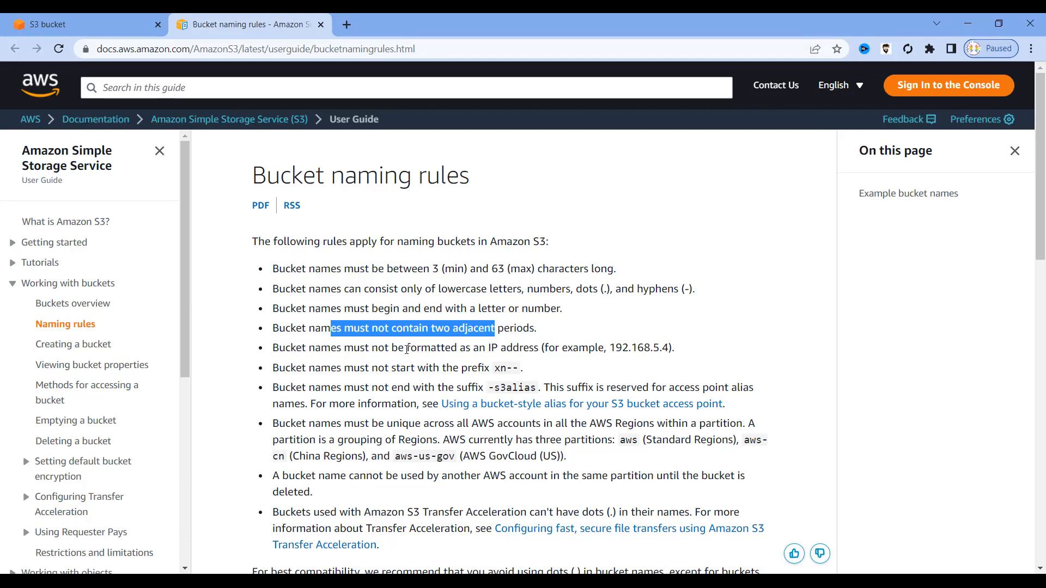
Note the rule against IP-address-style names like 192.168.5.4, then return to the bucket form.
{"action": "left_click", "coordinate": [413, 349]}
{"action": "left_click_drag", "start_coordinate": [478, 344], "coordinate": [537, 345]}
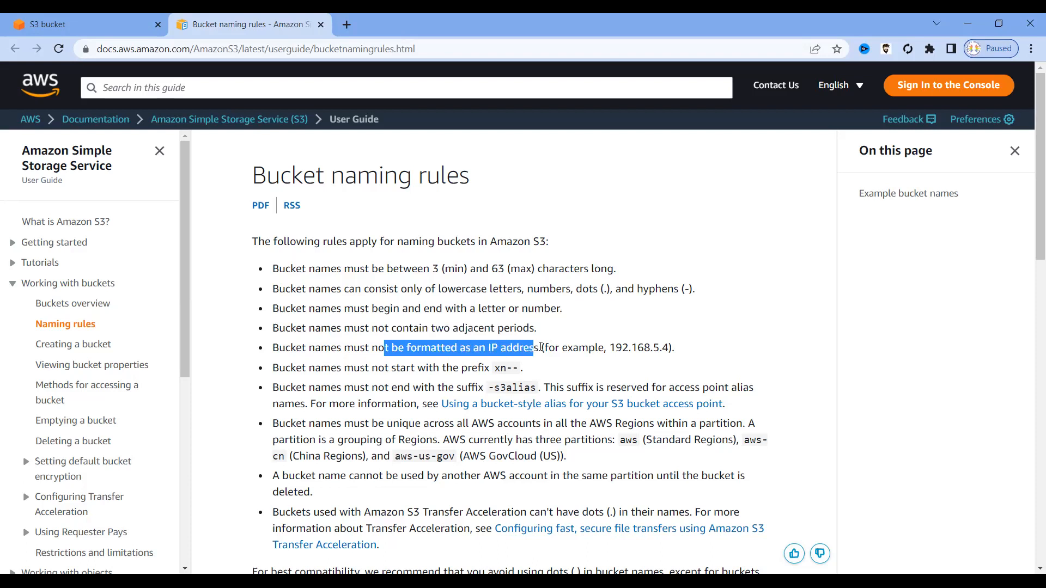
{"action": "left_click_drag", "start_coordinate": [609, 348], "coordinate": [669, 348]}
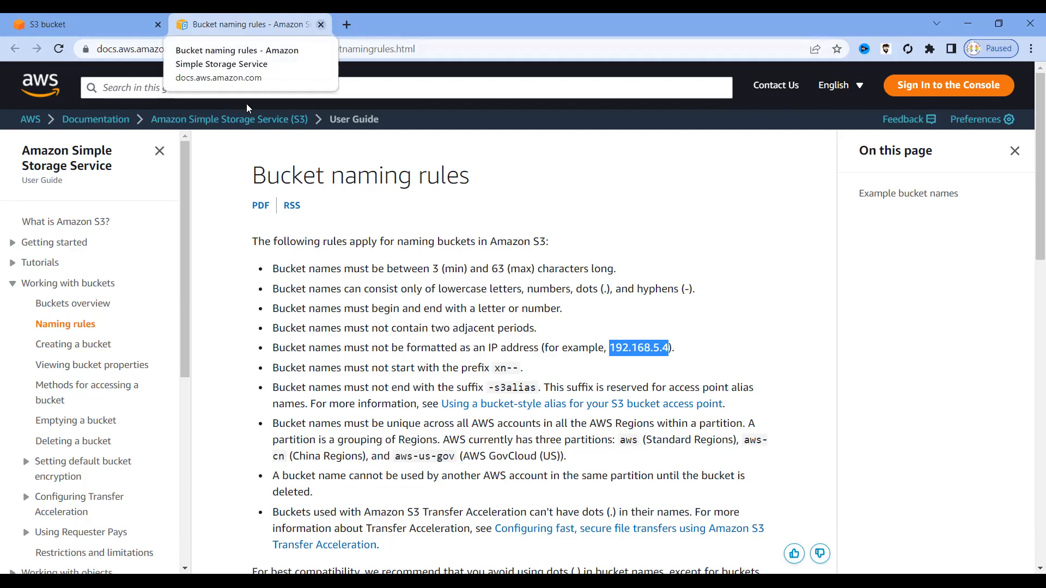
{"action": "key", "text": "ctrl+shift+Tab"}
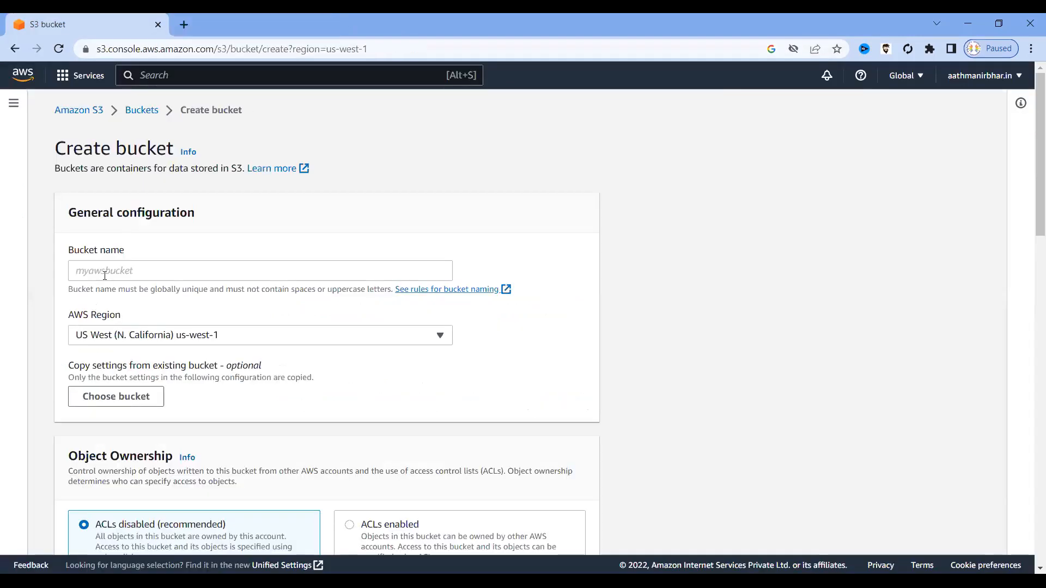
Name the bucket 's3-aathmanirbhar-us-west' in lowercase.
{"action": "left_click", "coordinate": [108, 269]}
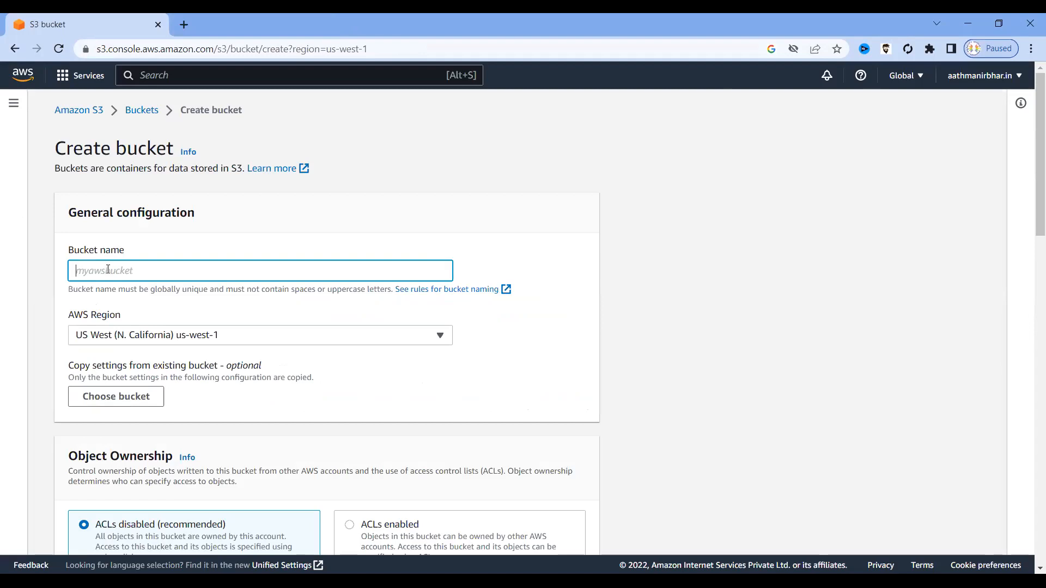
{"action": "type", "text": "s3-aathmanirbhar-us-west"}
{"action": "left_click_drag", "start_coordinate": [215, 268], "coordinate": [31, 267]}
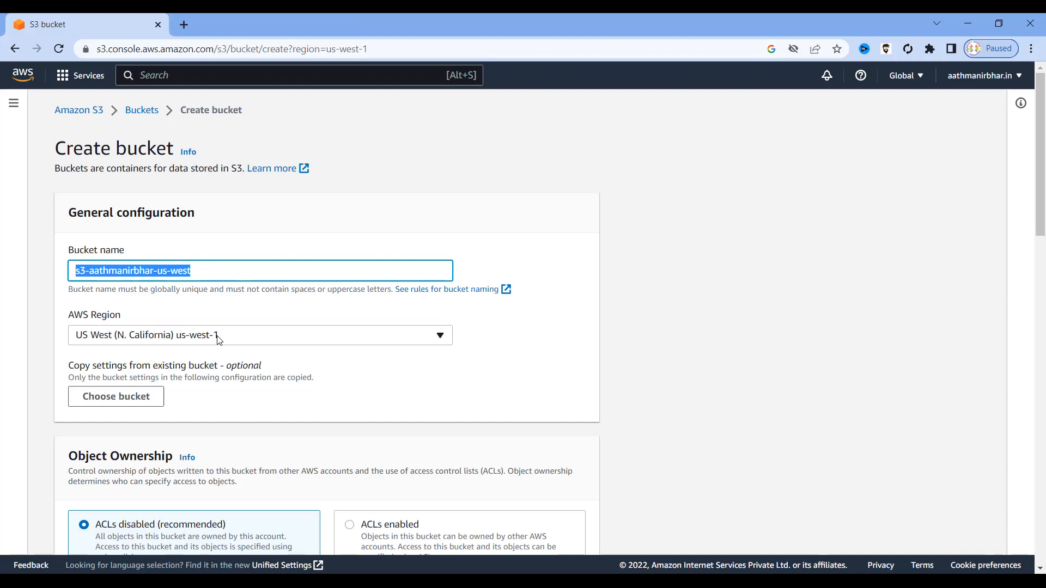
Keep the AWS Region at US West (N. California) us-west-1.
{"action": "left_click", "coordinate": [440, 336]}
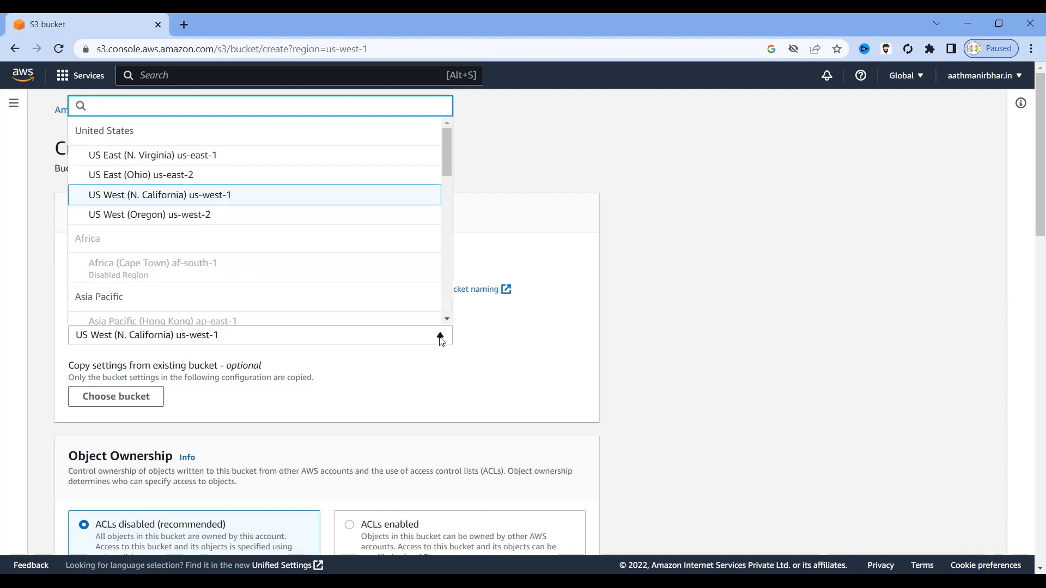
{"action": "left_click", "coordinate": [481, 211]}
{"action": "left_click_drag", "start_coordinate": [192, 271], "coordinate": [71, 267]}
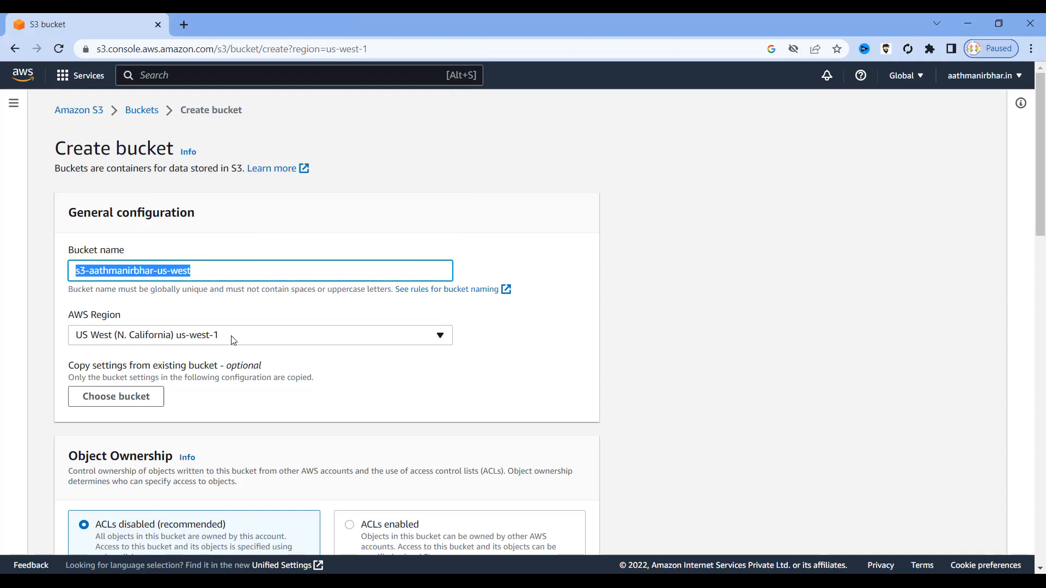
{"action": "left_click", "coordinate": [72, 338]}
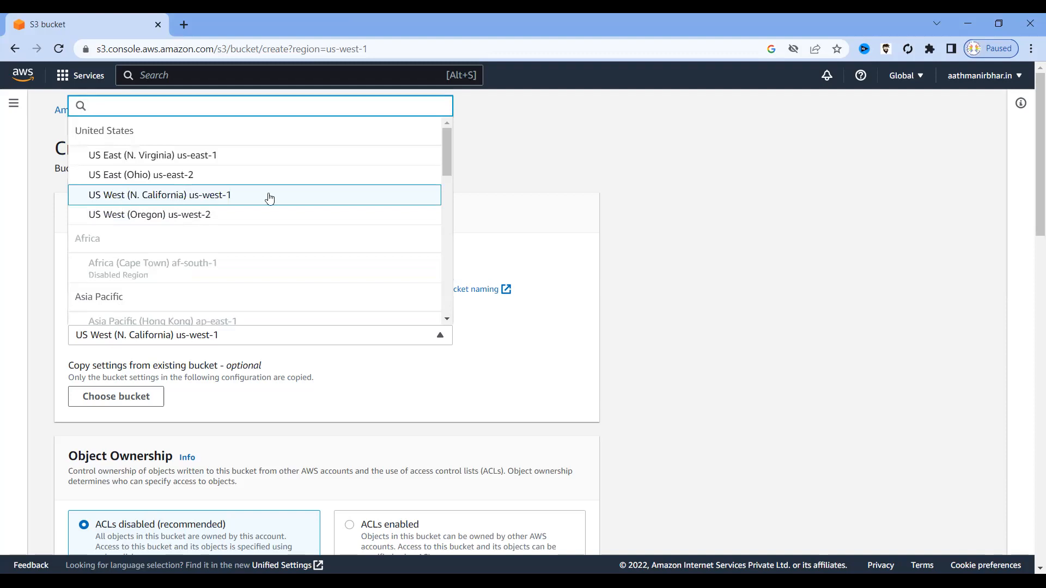
{"action": "left_click", "coordinate": [592, 307]}
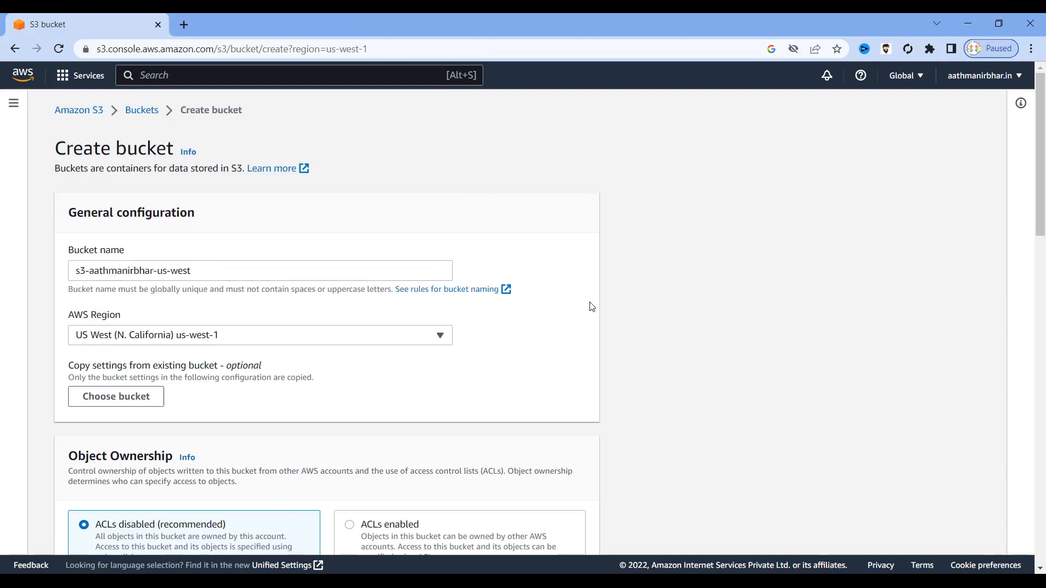
Look over the copy-settings-from-existing-bucket option and the entered bucket name.
{"action": "scroll", "coordinate": [457, 366], "scroll_direction": "down", "scroll_amount": 3}
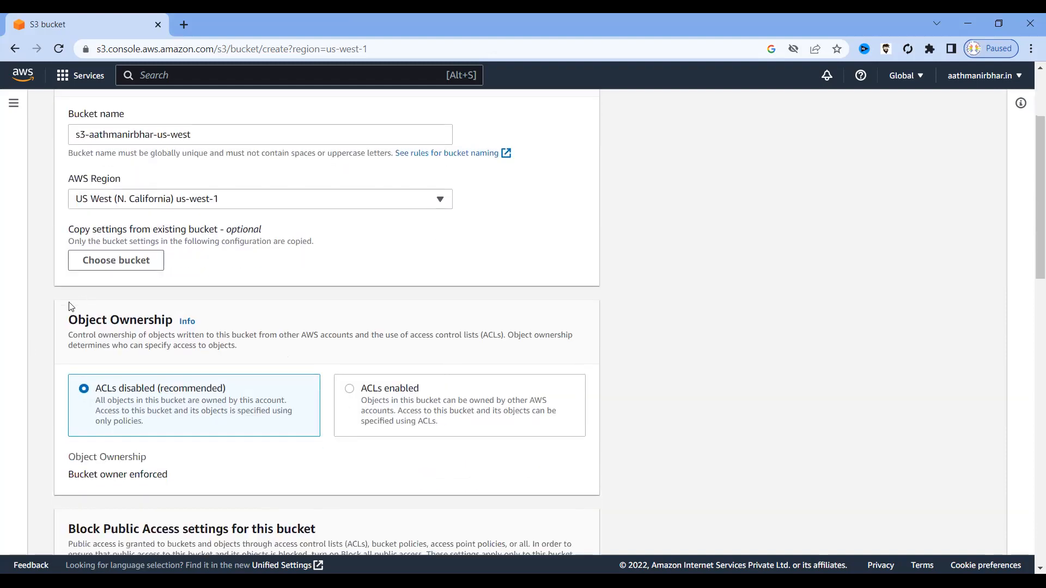
{"action": "left_click_drag", "start_coordinate": [65, 233], "coordinate": [219, 229]}
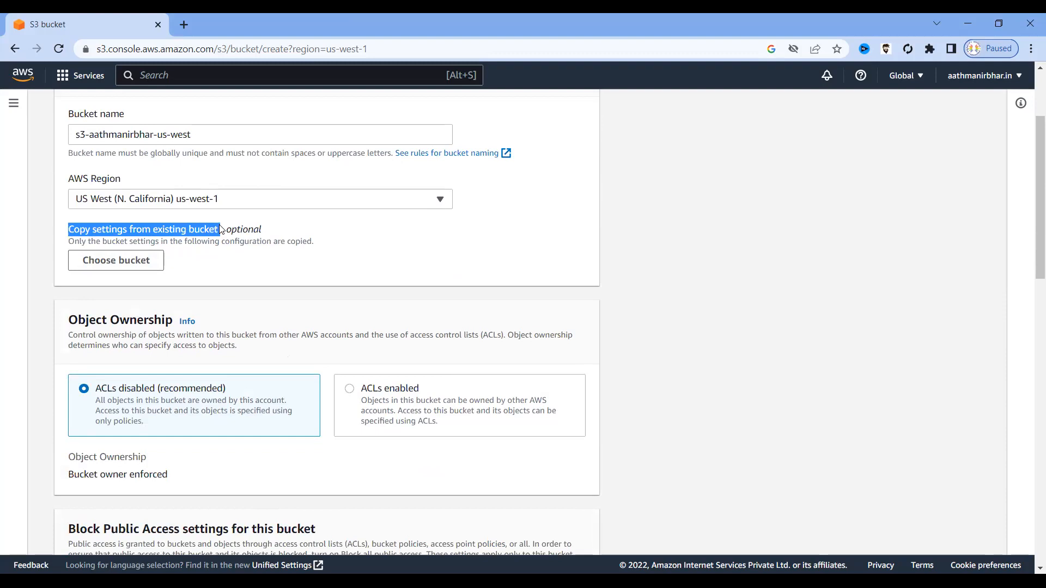
{"action": "left_click", "coordinate": [220, 227]}
{"action": "triple_click", "coordinate": [262, 229]}
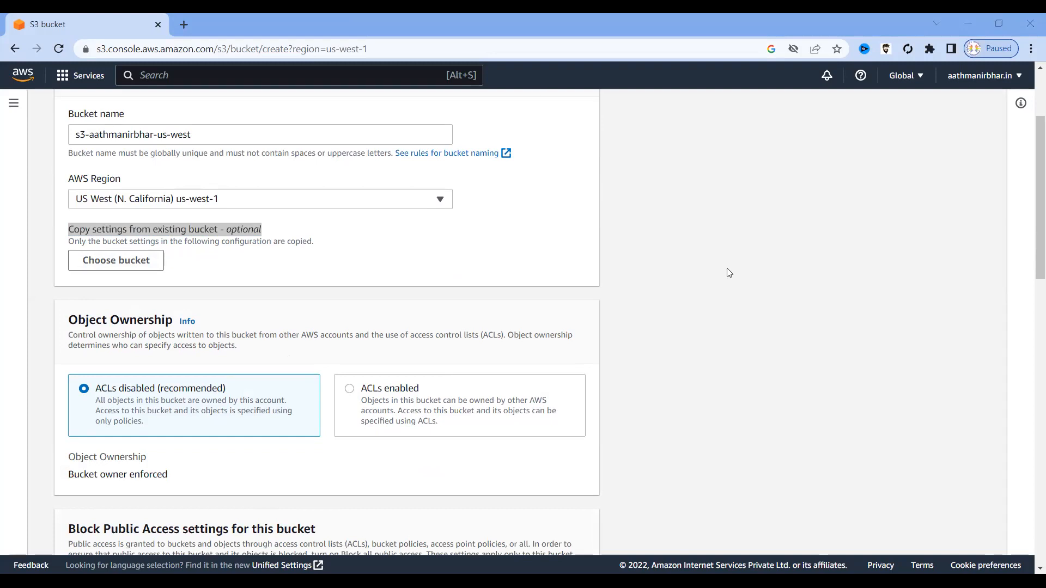
{"action": "left_click", "coordinate": [233, 272]}
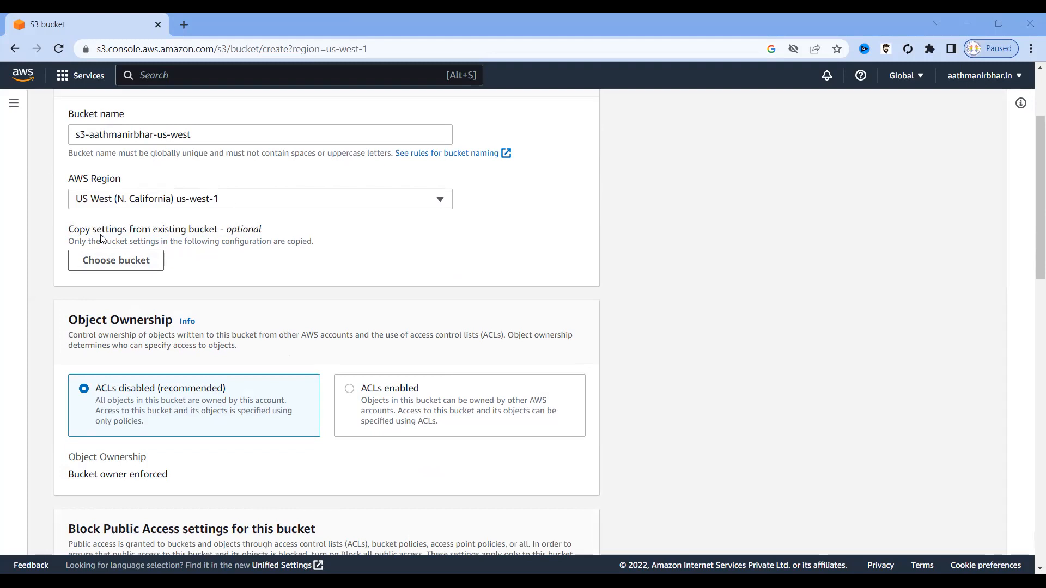
{"action": "left_click_drag", "start_coordinate": [70, 231], "coordinate": [219, 226]}
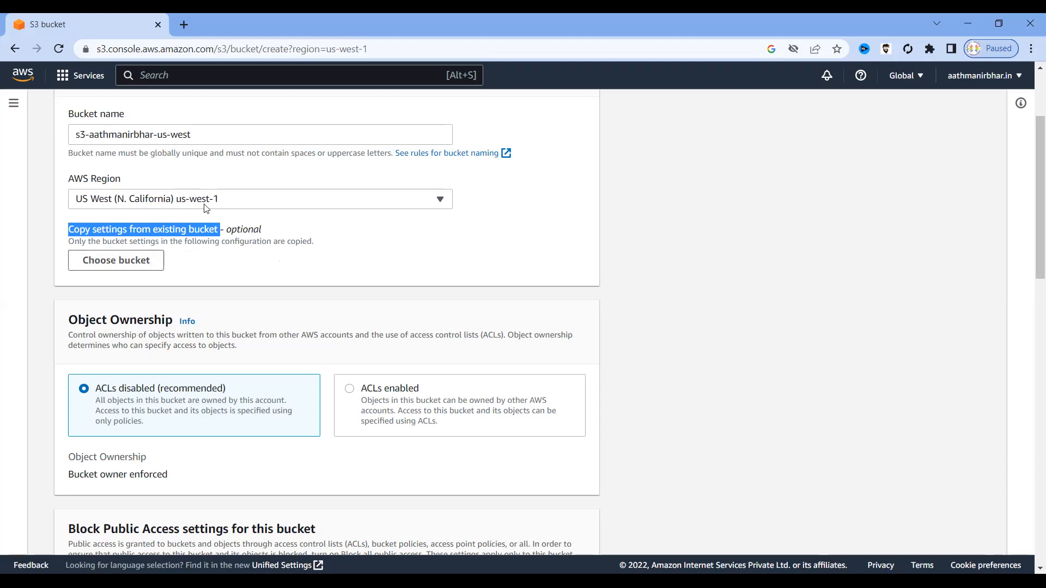
{"action": "left_click_drag", "start_coordinate": [199, 134], "coordinate": [69, 141]}
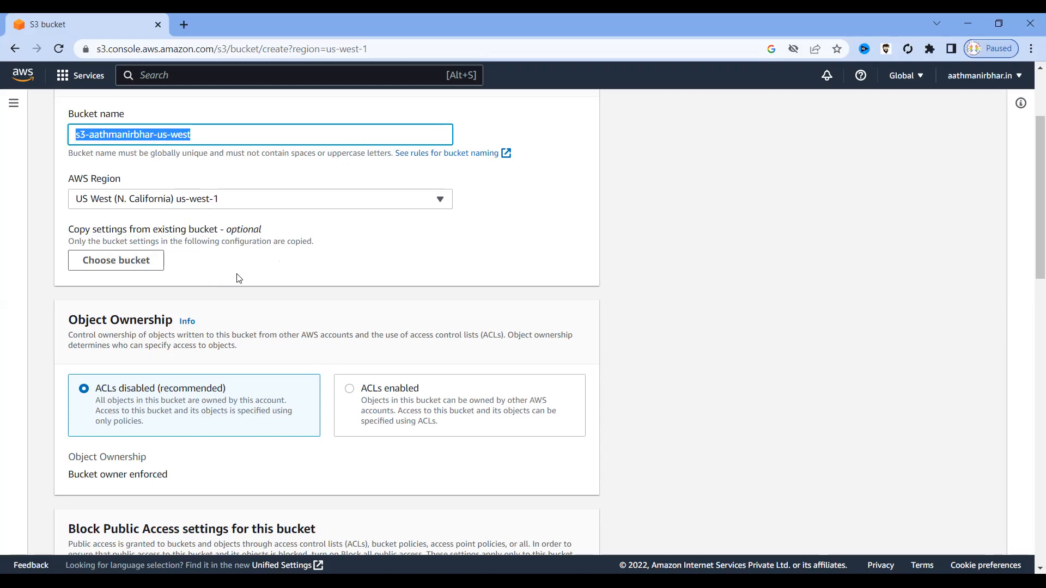
Under Object Ownership, review the ACLs disabled description and pick ACLs enabled.
{"action": "scroll", "coordinate": [238, 277], "scroll_direction": "down", "scroll_amount": 1}
{"action": "left_click_drag", "start_coordinate": [66, 254], "coordinate": [173, 250]}
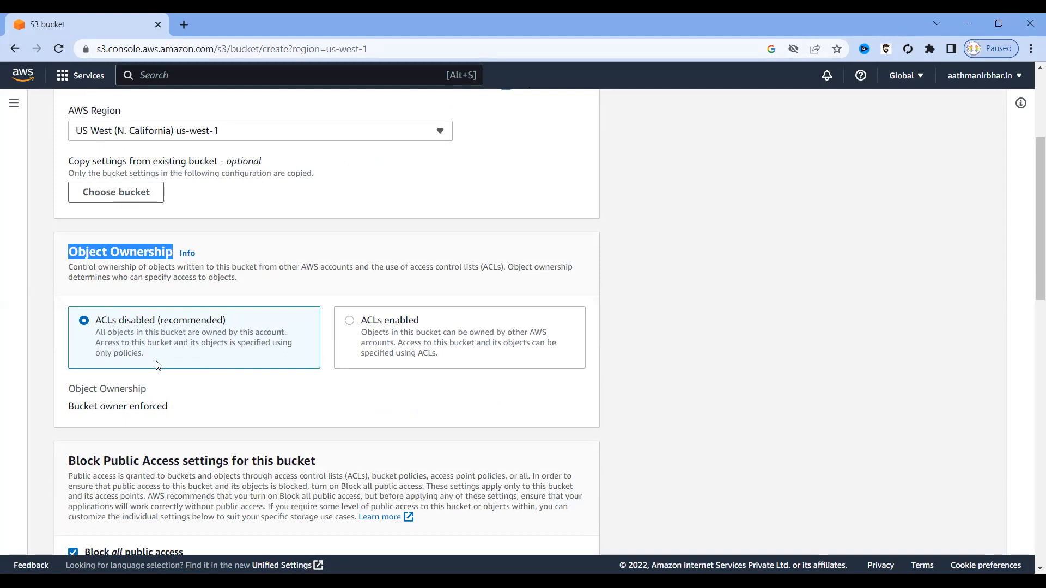
{"action": "left_click_drag", "start_coordinate": [145, 355], "coordinate": [95, 332]}
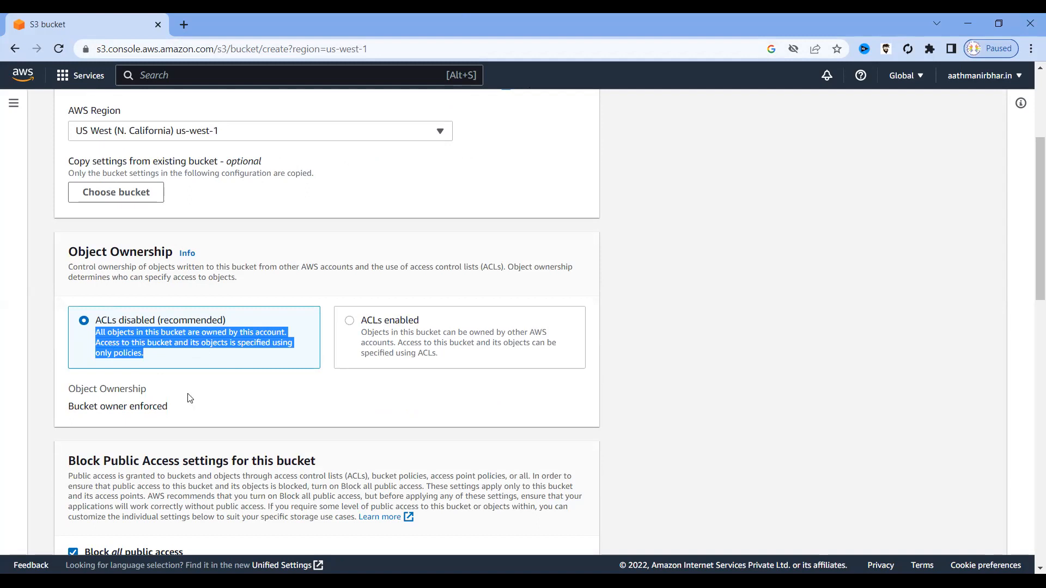
{"action": "left_click", "coordinate": [349, 321]}
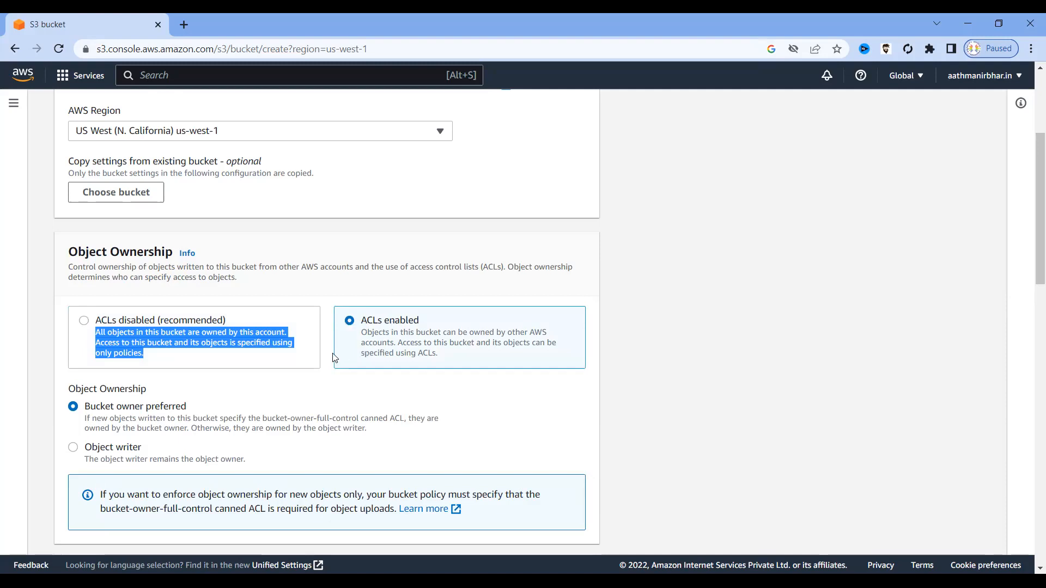
{"action": "left_click", "coordinate": [307, 353]}
{"action": "left_click", "coordinate": [351, 324]}
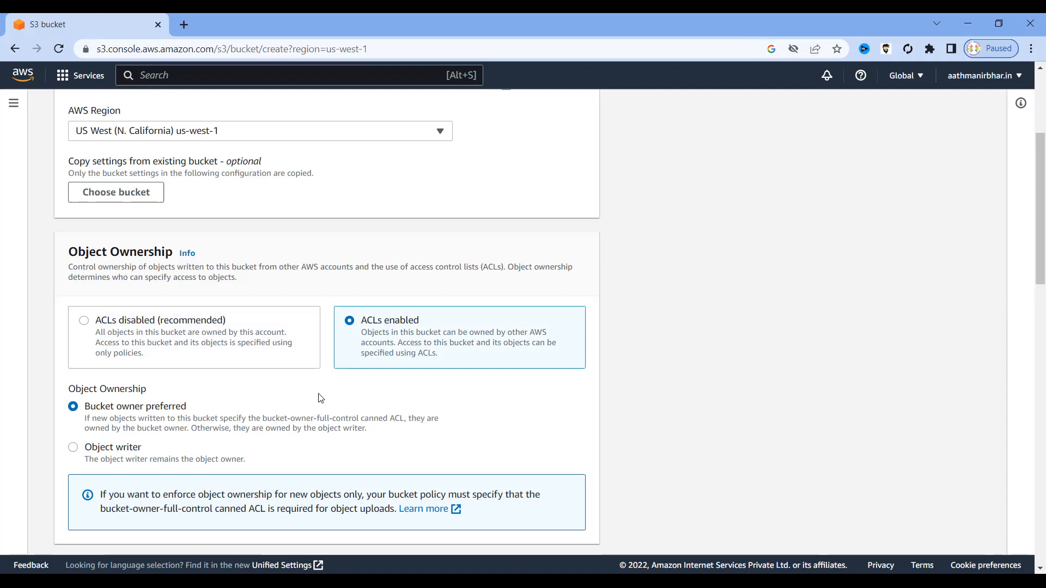
{"action": "scroll", "coordinate": [320, 398], "scroll_direction": "down", "scroll_amount": 3}
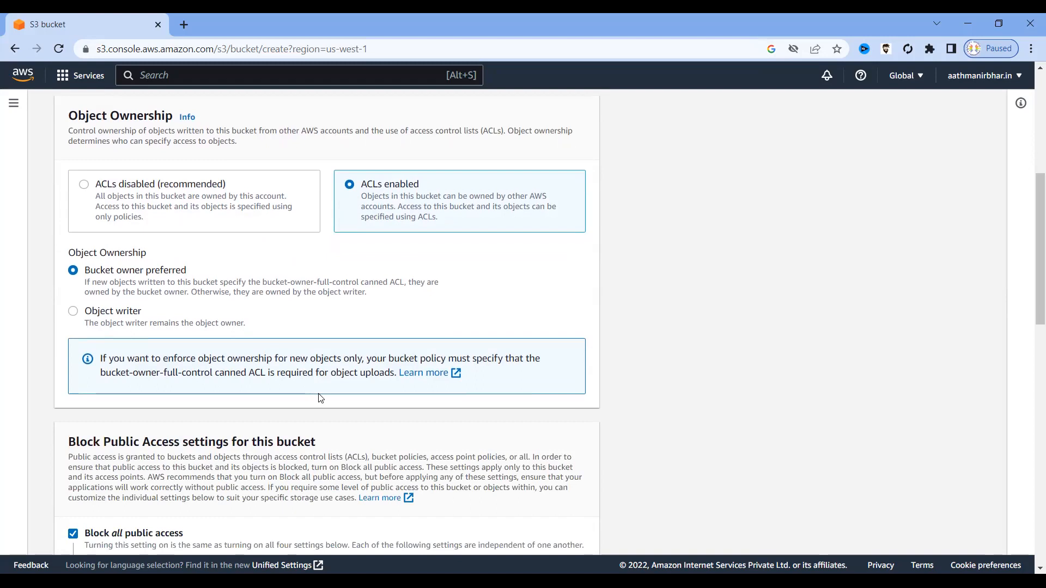
Uncheck Block all public access in the bucket's public access settings.
{"action": "scroll", "coordinate": [320, 394], "scroll_direction": "down", "scroll_amount": 2}
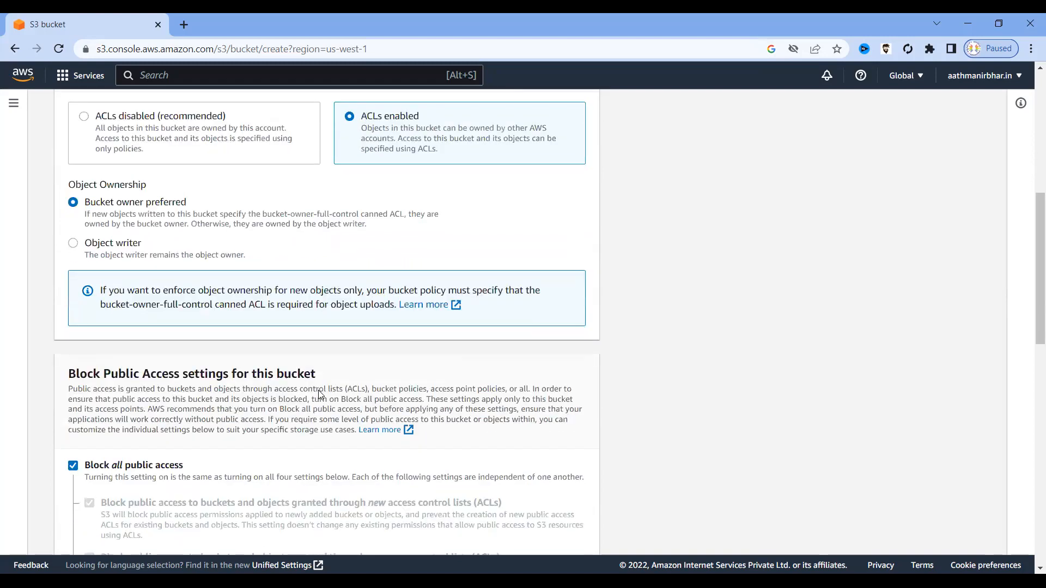
{"action": "scroll", "coordinate": [320, 394], "scroll_direction": "down", "scroll_amount": 3}
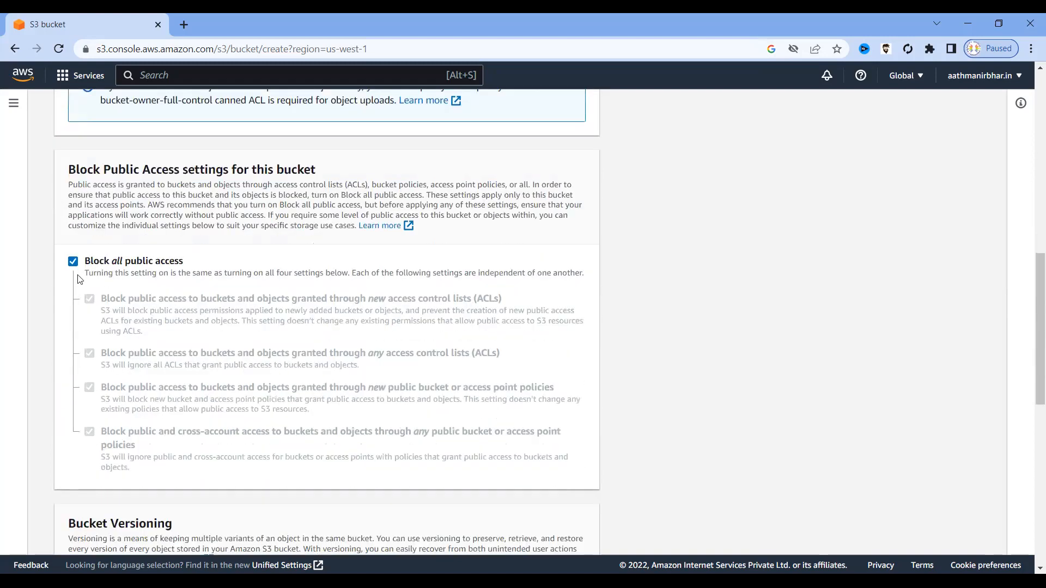
{"action": "left_click_drag", "start_coordinate": [185, 262], "coordinate": [81, 263]}
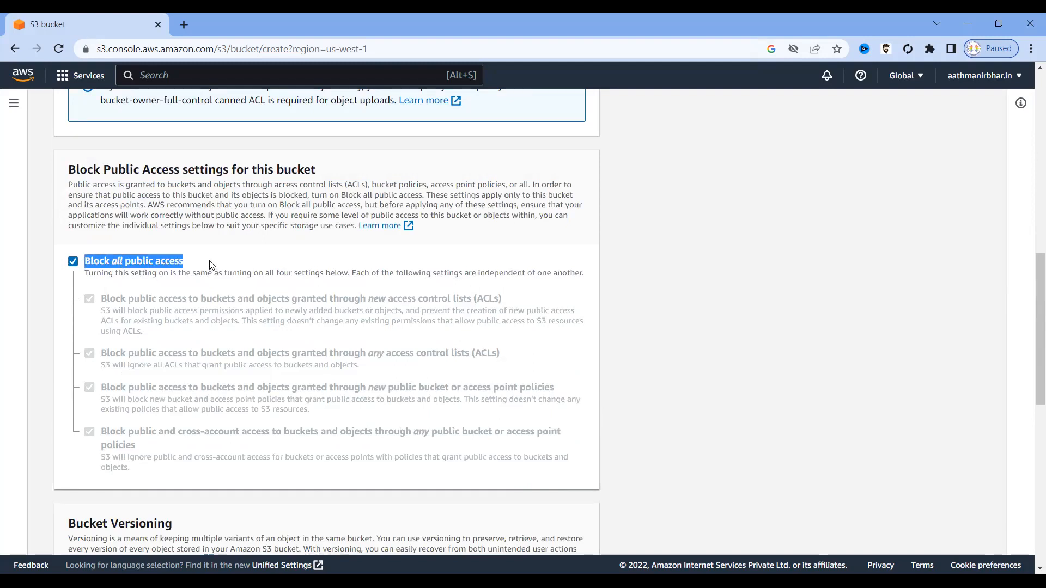
{"action": "left_click", "coordinate": [211, 265]}
{"action": "left_click", "coordinate": [73, 264]}
{"action": "left_click", "coordinate": [73, 263]}
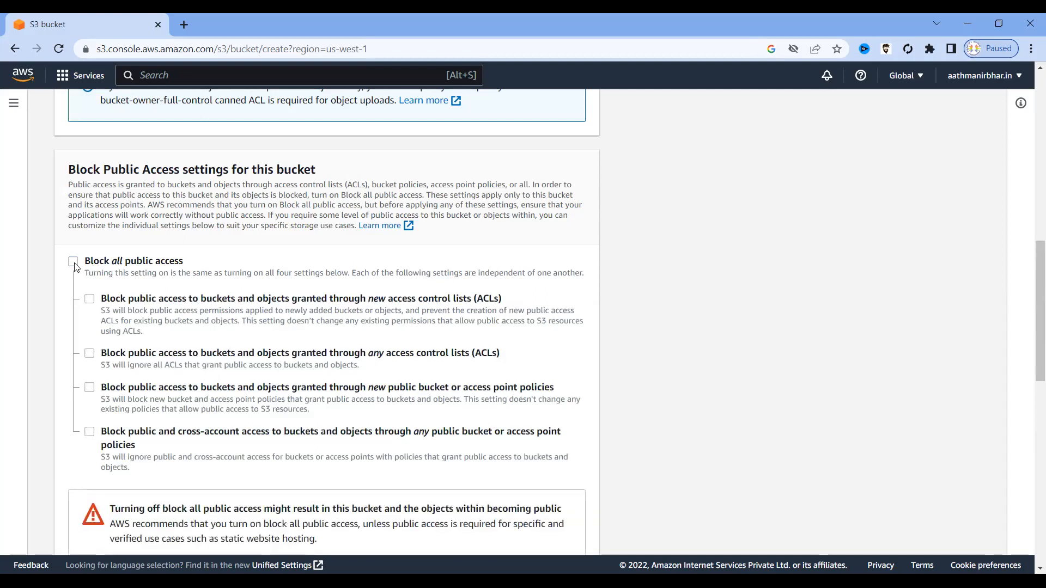
{"action": "left_click_drag", "start_coordinate": [189, 264], "coordinate": [88, 266]}
Acknowledge that the current settings may make the bucket public.
{"action": "scroll", "coordinate": [251, 276], "scroll_direction": "down", "scroll_amount": 1}
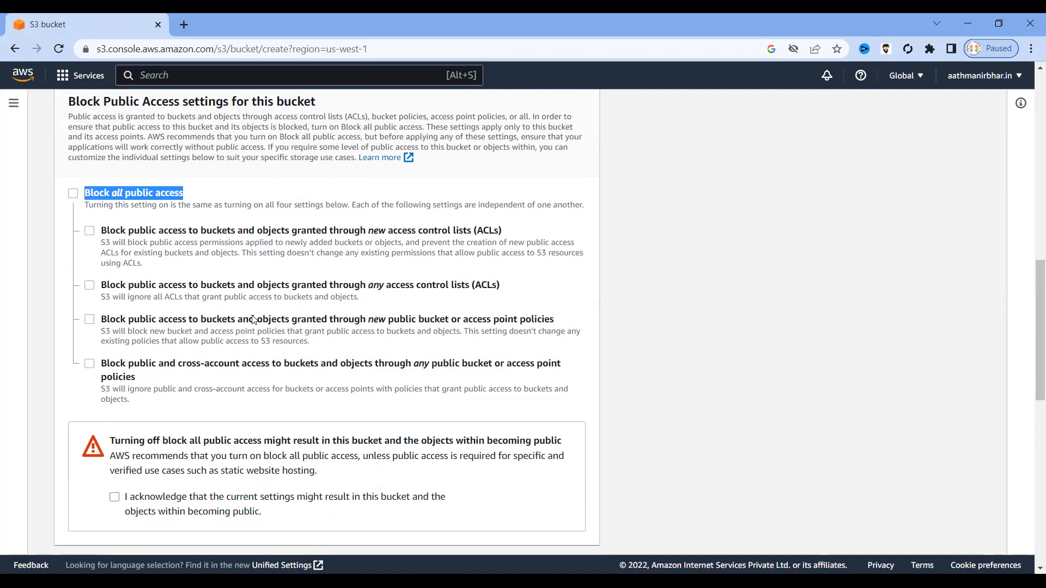
{"action": "scroll", "coordinate": [252, 321], "scroll_direction": "down", "scroll_amount": 5}
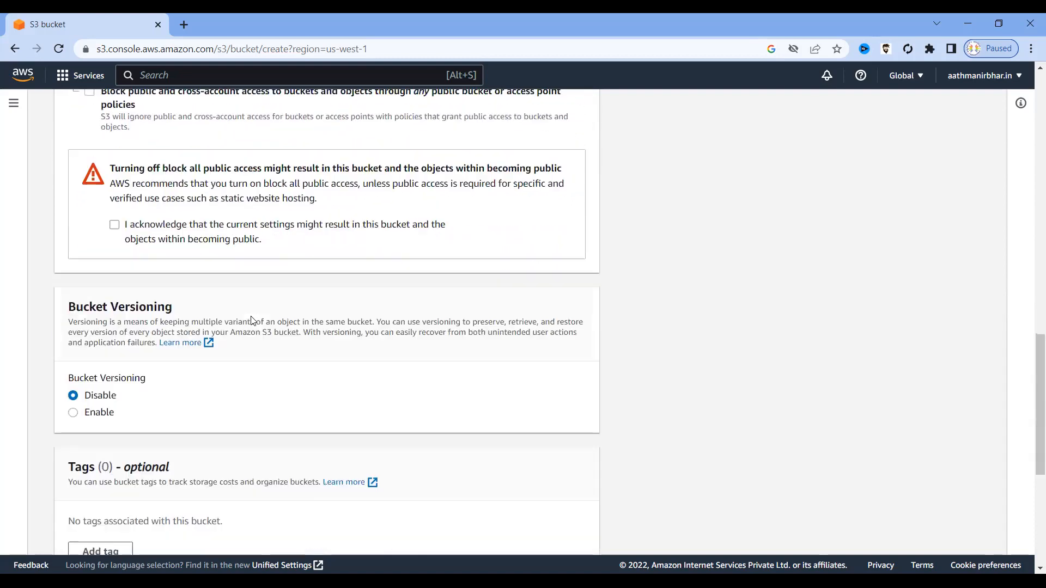
{"action": "left_click", "coordinate": [114, 226]}
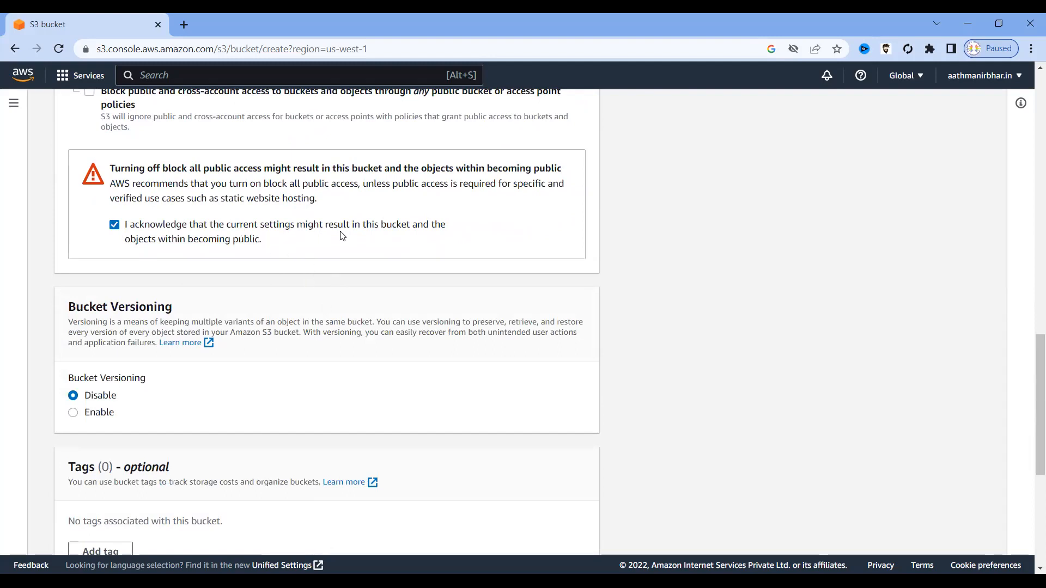
{"action": "left_click_drag", "start_coordinate": [256, 243], "coordinate": [131, 241]}
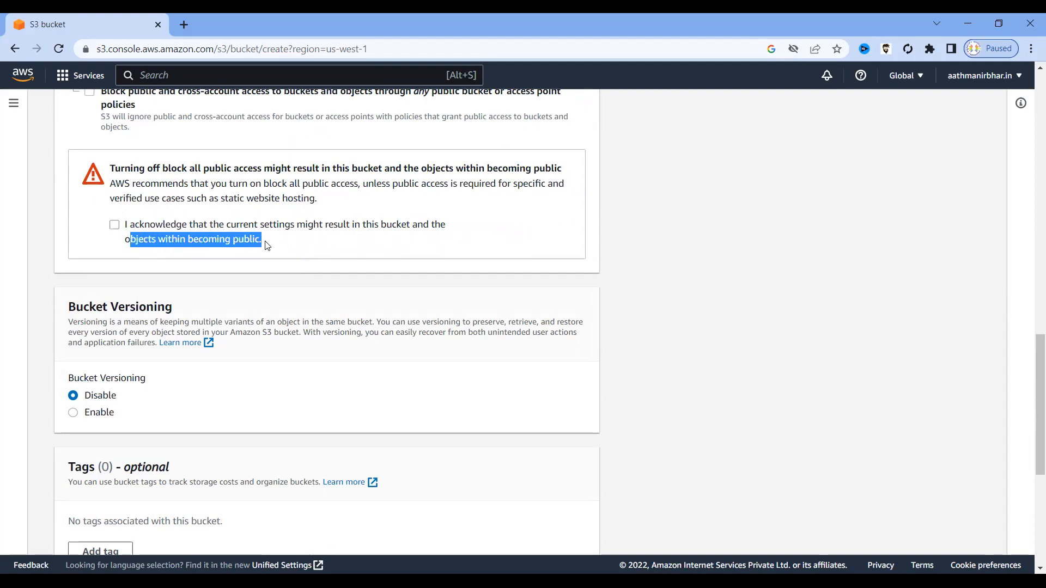
Set Bucket Versioning to Enable and tick the public-access acknowledgement checkbox.
{"action": "scroll", "coordinate": [267, 245], "scroll_direction": "down", "scroll_amount": 1}
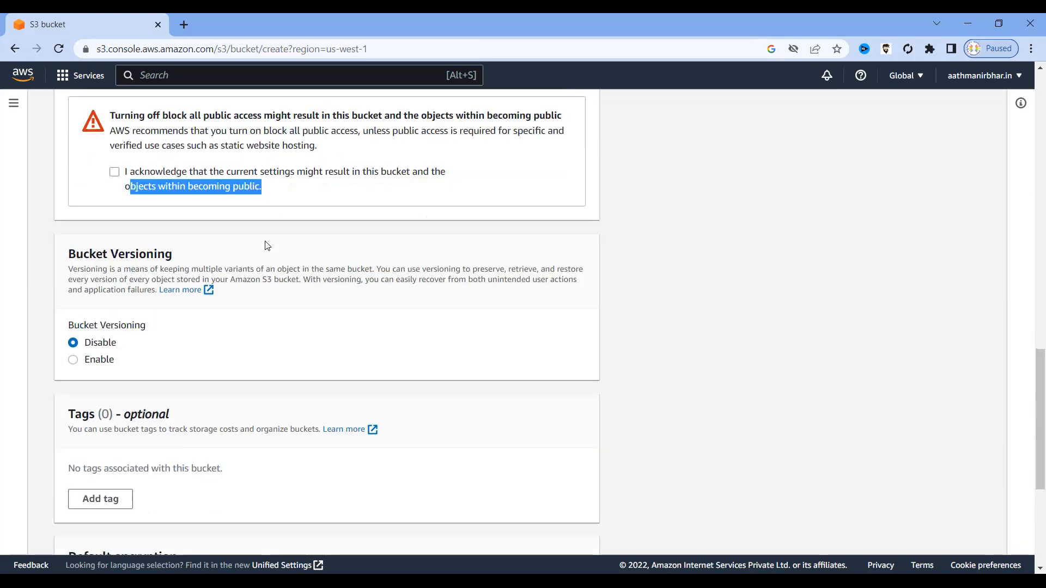
{"action": "left_click", "coordinate": [169, 238]}
{"action": "left_click_drag", "start_coordinate": [169, 239], "coordinate": [62, 240]}
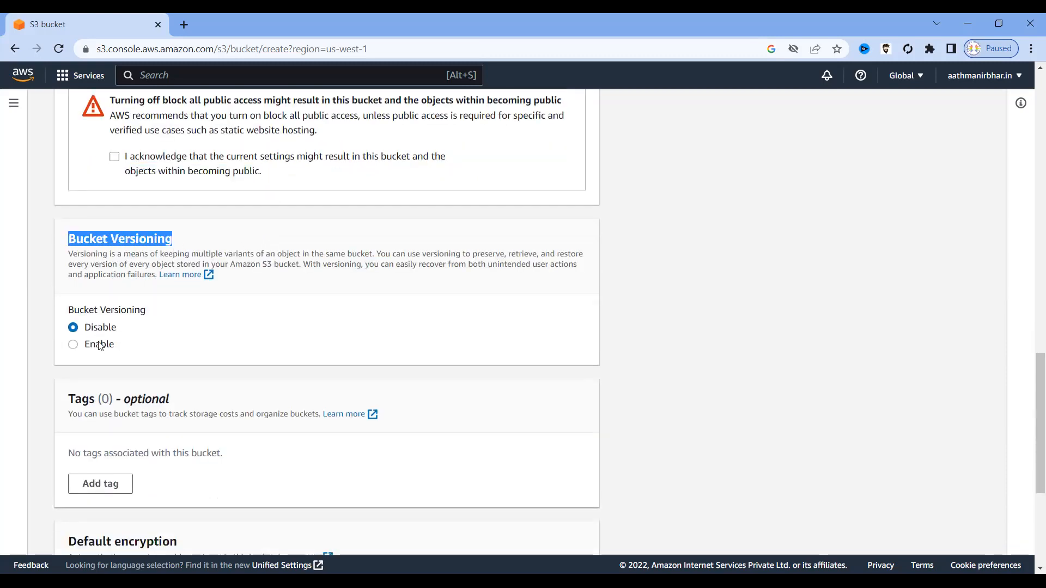
{"action": "left_click", "coordinate": [111, 327]}
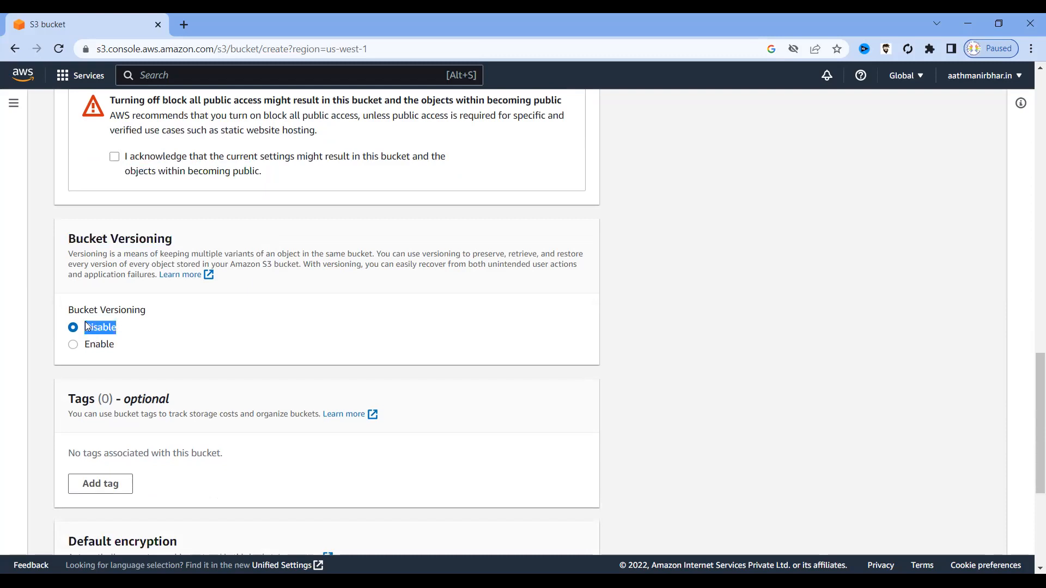
{"action": "left_click", "coordinate": [74, 346]}
{"action": "left_click", "coordinate": [175, 326]}
{"action": "left_click_drag", "start_coordinate": [153, 313], "coordinate": [68, 309]}
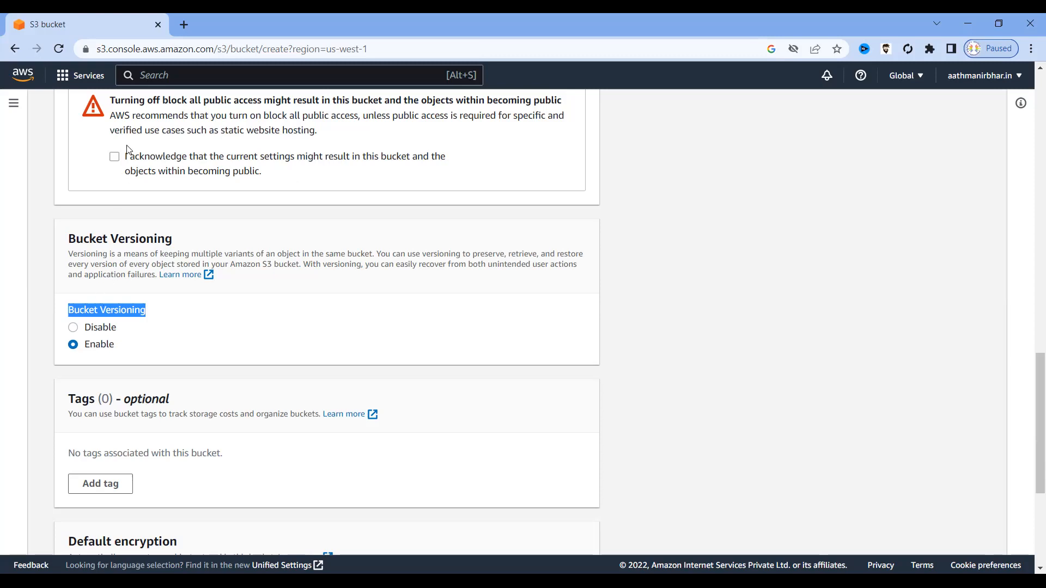
{"action": "left_click", "coordinate": [115, 158]}
{"action": "scroll", "coordinate": [181, 338], "scroll_direction": "down", "scroll_amount": 1}
{"action": "scroll", "coordinate": [183, 339], "scroll_direction": "down", "scroll_amount": 3}
{"action": "scroll", "coordinate": [183, 339], "scroll_direction": "down", "scroll_amount": 1}
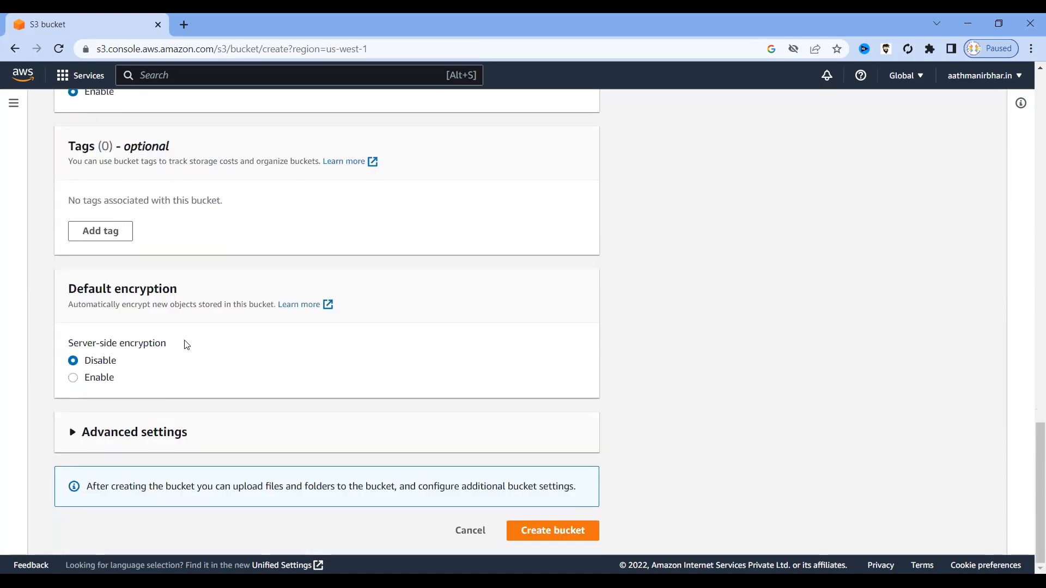
{"action": "left_click_drag", "start_coordinate": [173, 343], "coordinate": [71, 347]}
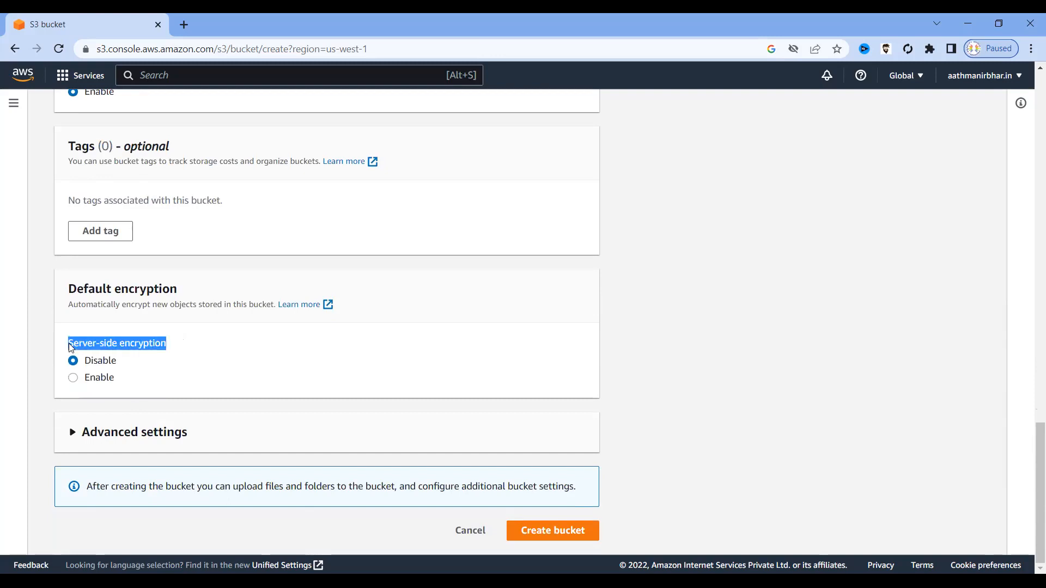
{"action": "left_click", "coordinate": [138, 377]}
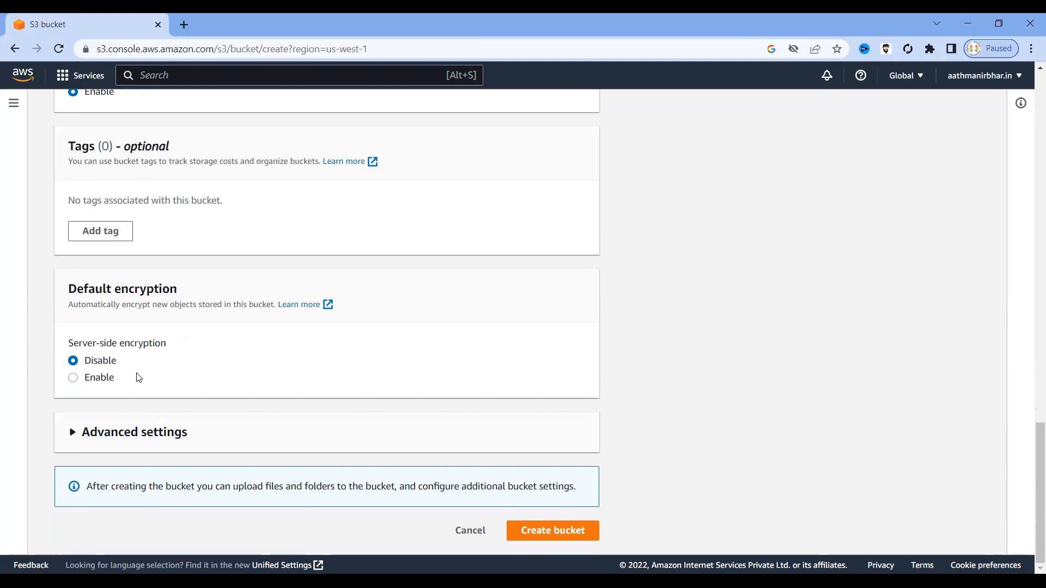
{"action": "left_click_drag", "start_coordinate": [166, 345], "coordinate": [46, 342]}
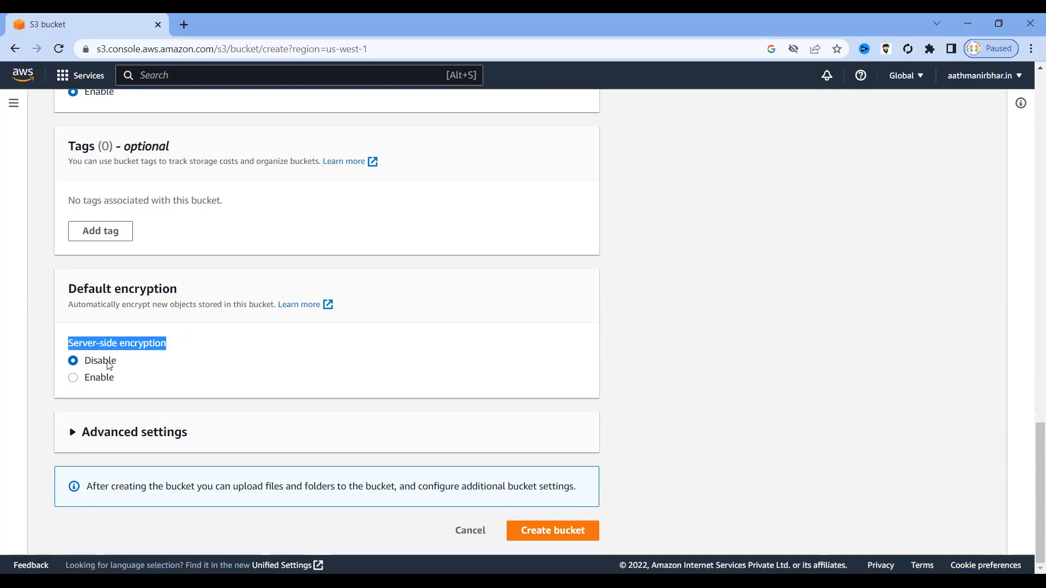
{"action": "left_click", "coordinate": [74, 379]}
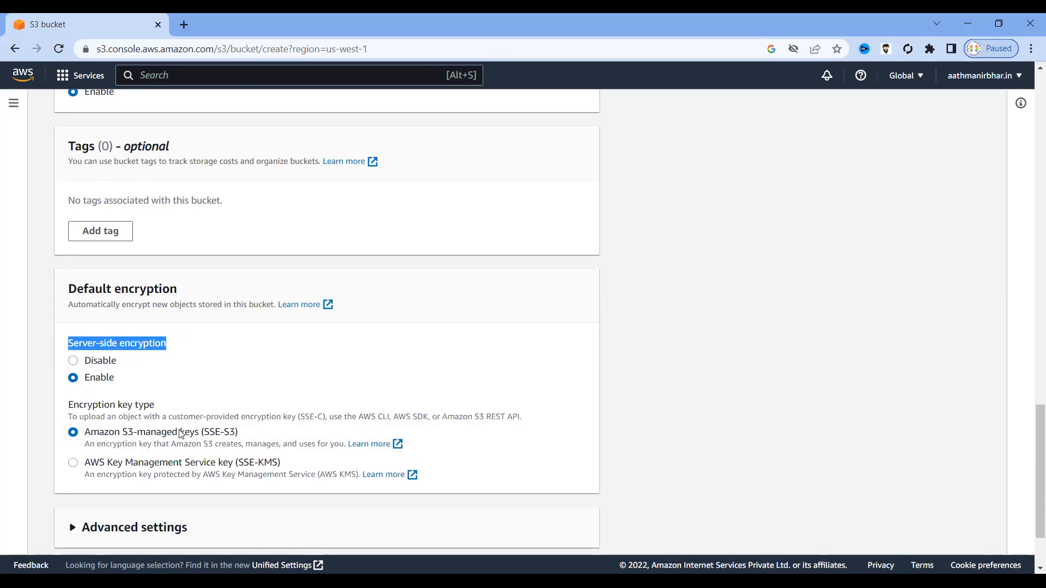
{"action": "left_click_drag", "start_coordinate": [249, 433], "coordinate": [133, 429]}
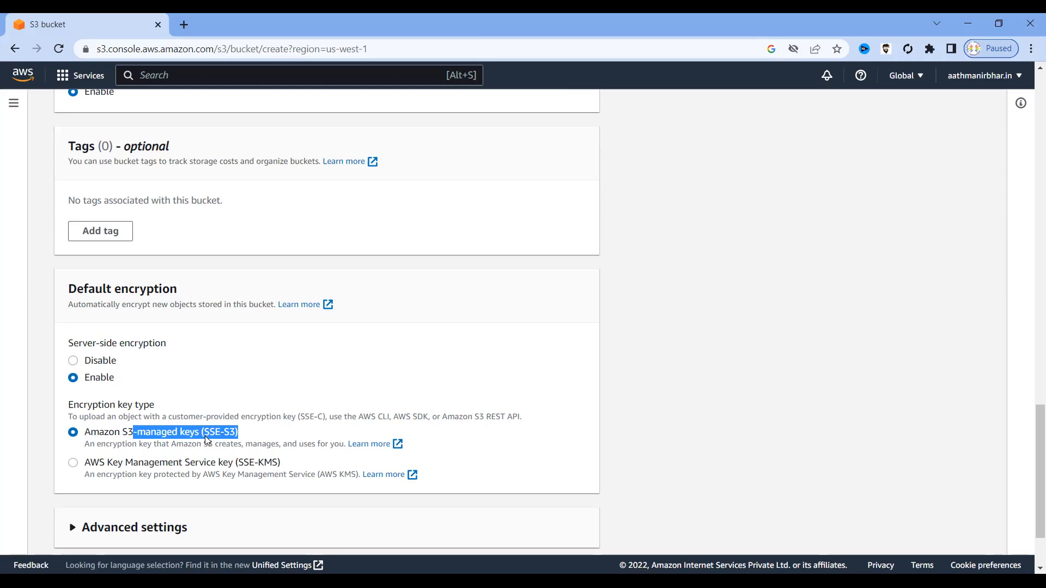
{"action": "left_click", "coordinate": [73, 362]}
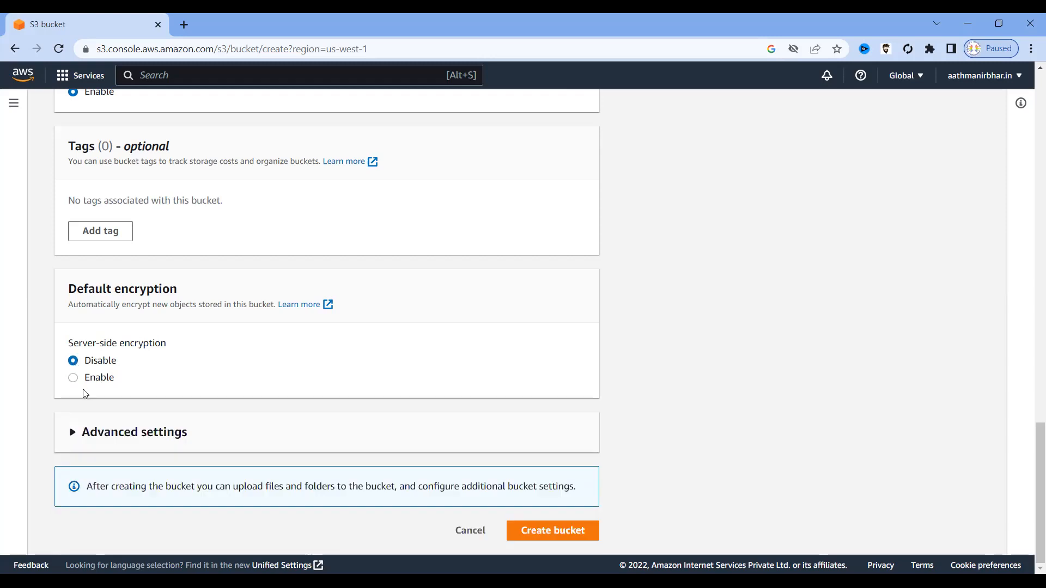
{"action": "left_click", "coordinate": [71, 436]}
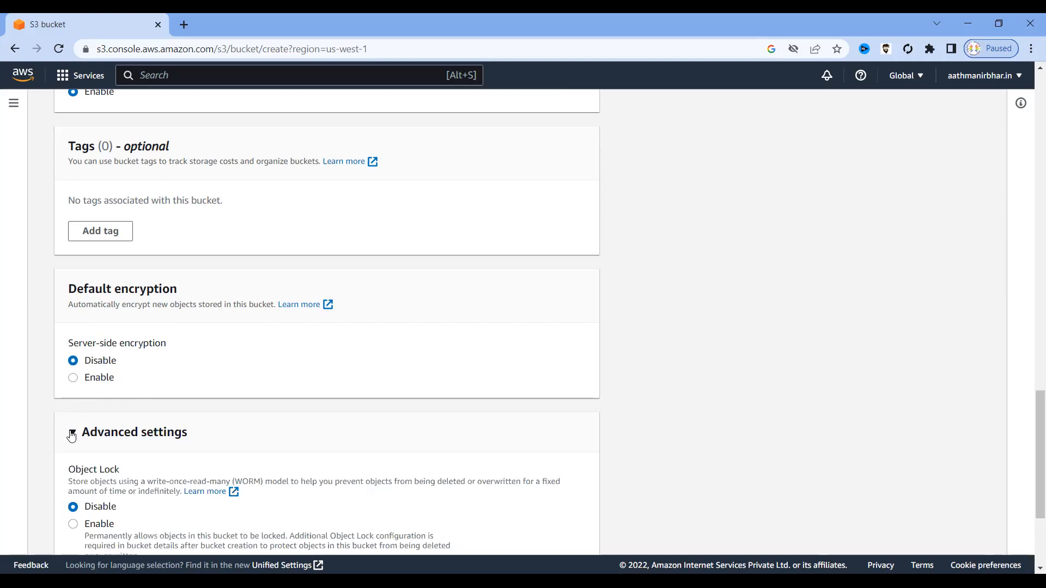
{"action": "scroll", "coordinate": [261, 457], "scroll_direction": "down", "scroll_amount": 3}
{"action": "scroll", "coordinate": [262, 459], "scroll_direction": "down", "scroll_amount": 1}
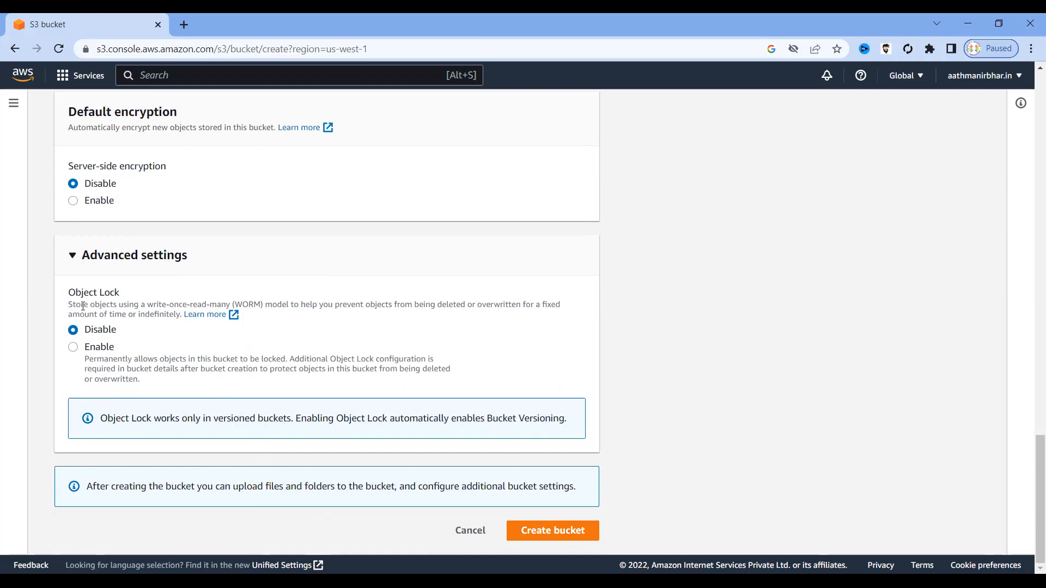
{"action": "left_click_drag", "start_coordinate": [83, 306], "coordinate": [202, 304]}
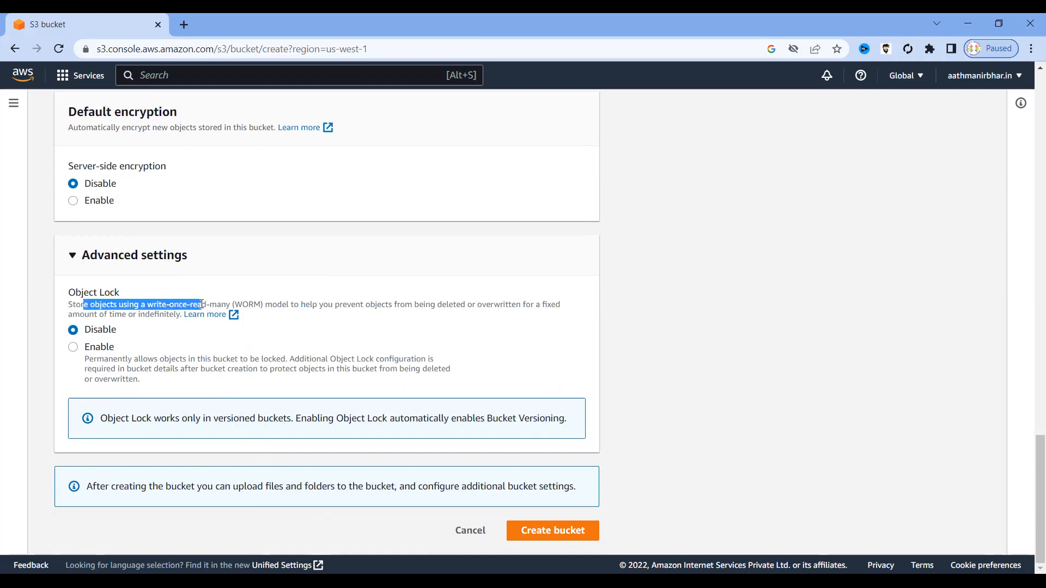
{"action": "left_click", "coordinate": [72, 256]}
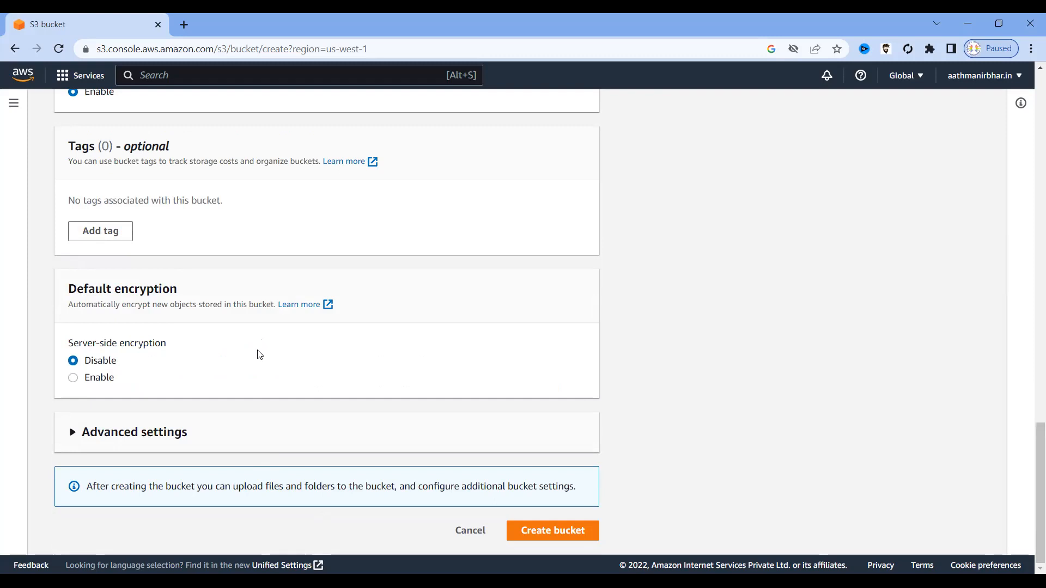
Review the entered bucket name and the AWS Region setting at the top of the form.
{"action": "scroll", "coordinate": [260, 354], "scroll_direction": "up", "scroll_amount": 9}
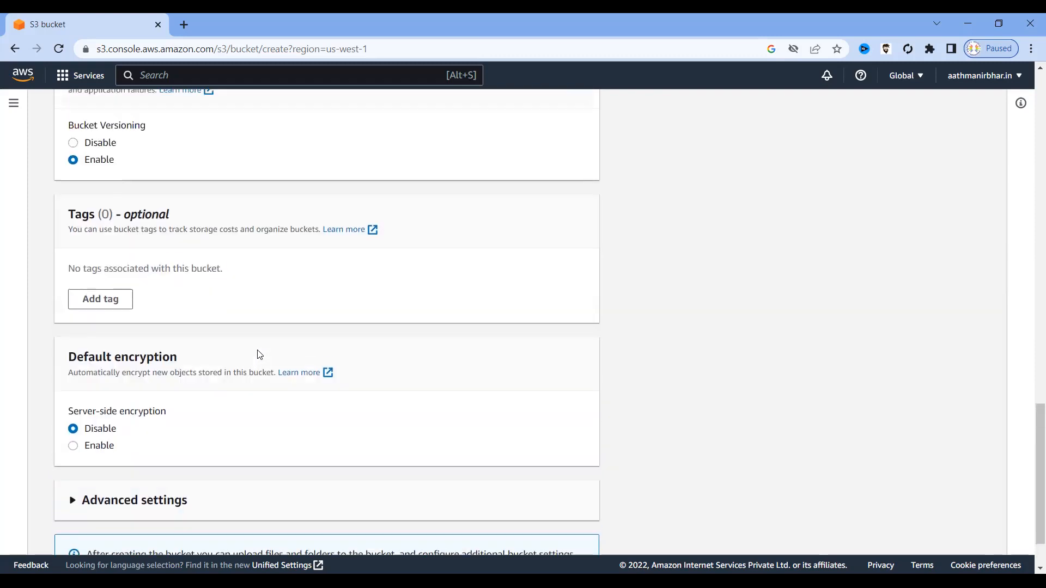
{"action": "scroll", "coordinate": [259, 349], "scroll_direction": "up", "scroll_amount": 13}
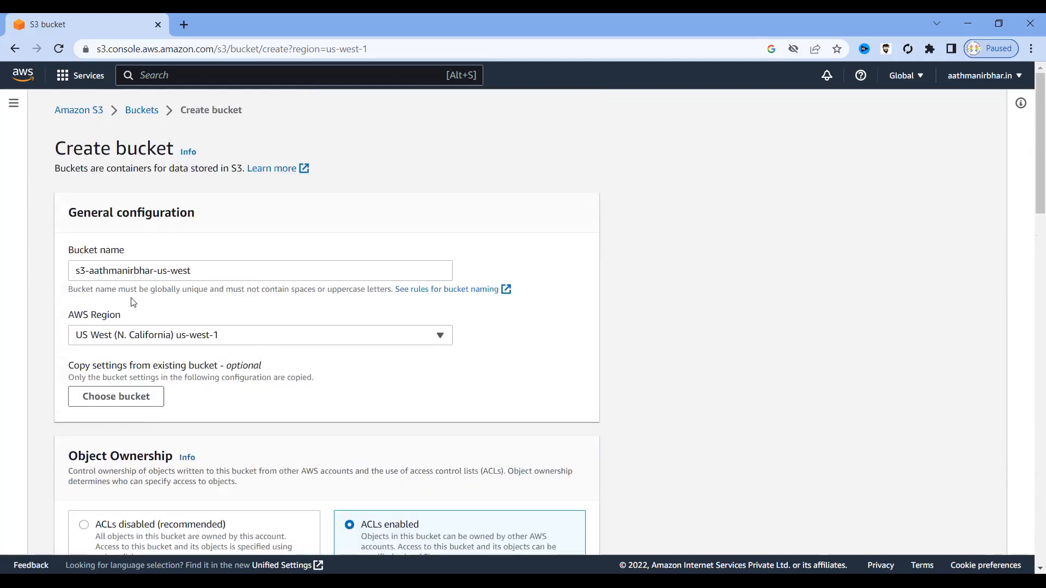
{"action": "left_click_drag", "start_coordinate": [216, 270], "coordinate": [54, 276]}
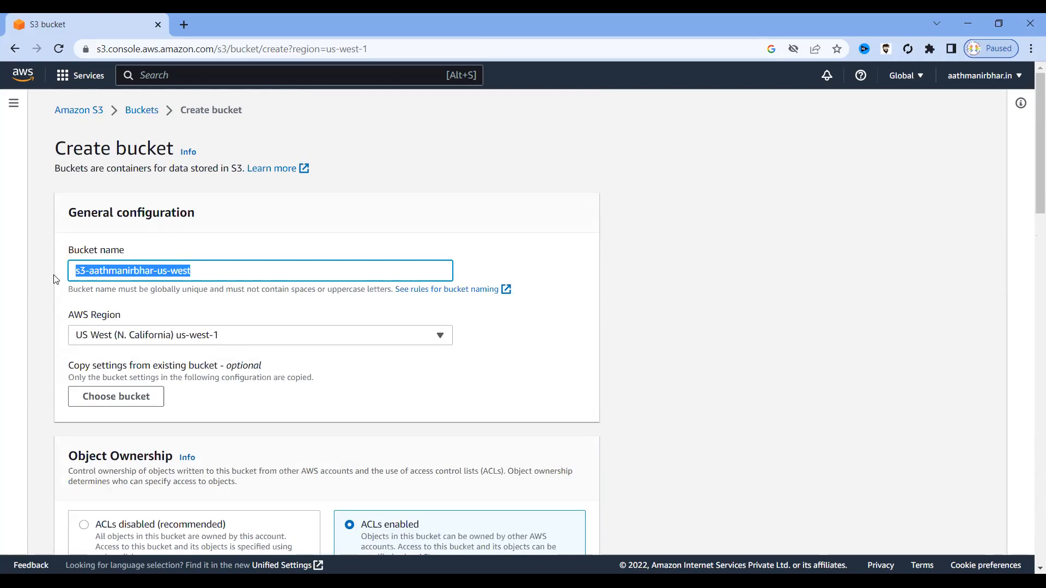
{"action": "double_click", "coordinate": [127, 315]}
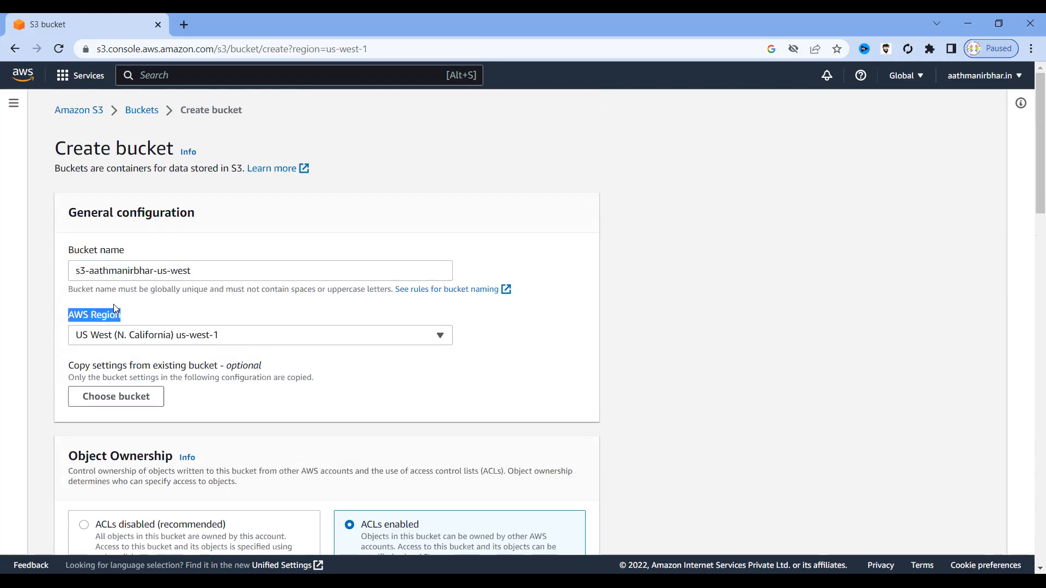
{"action": "left_click_drag", "start_coordinate": [210, 270], "coordinate": [70, 270]}
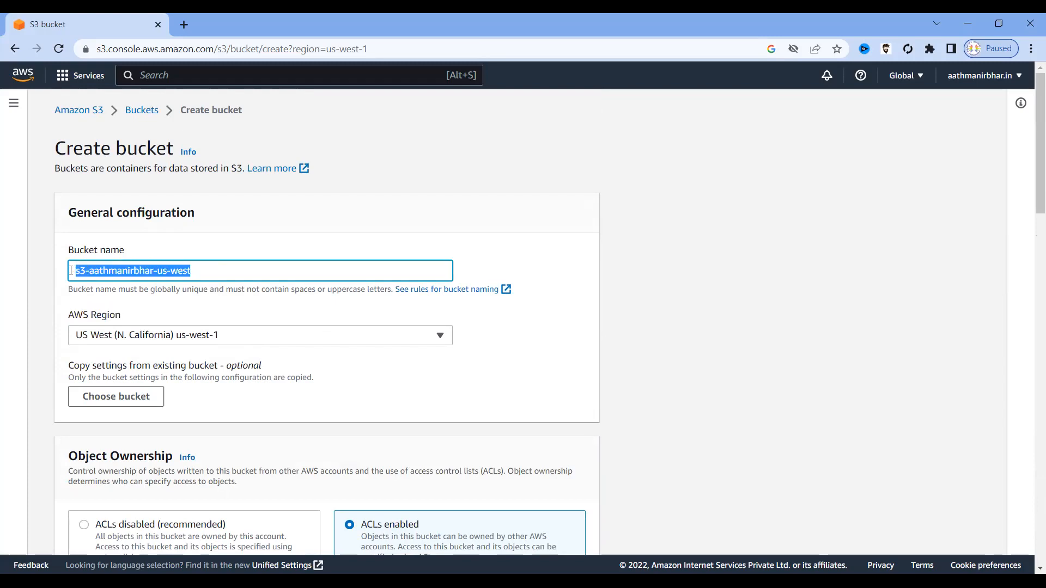
Choose ACLs enabled with Bucket owner preferred under Object Ownership.
{"action": "scroll", "coordinate": [237, 400], "scroll_direction": "down", "scroll_amount": 3}
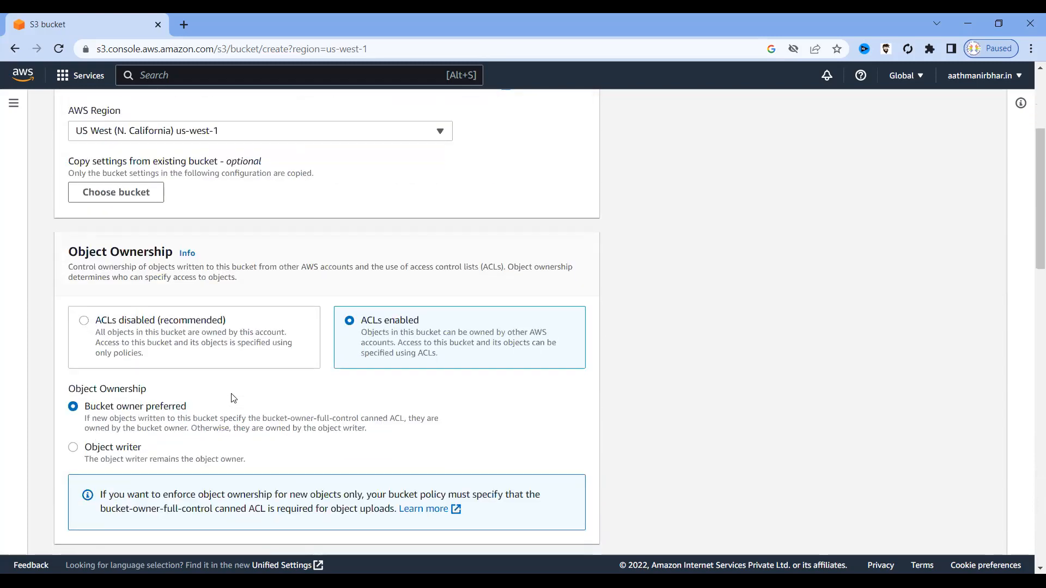
{"action": "left_click_drag", "start_coordinate": [433, 322], "coordinate": [363, 320]}
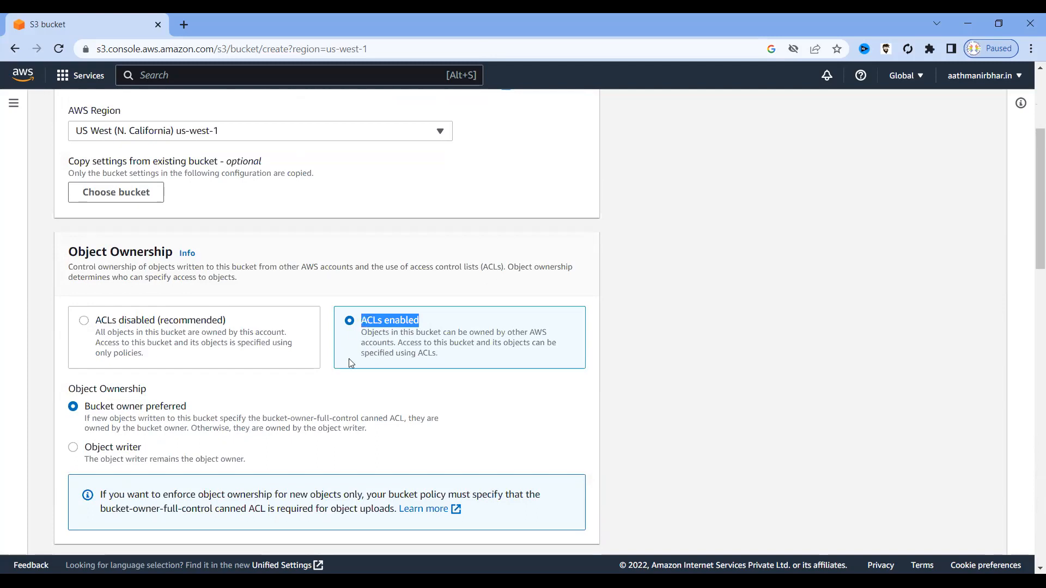
{"action": "scroll", "coordinate": [150, 395], "scroll_direction": "down", "scroll_amount": 2}
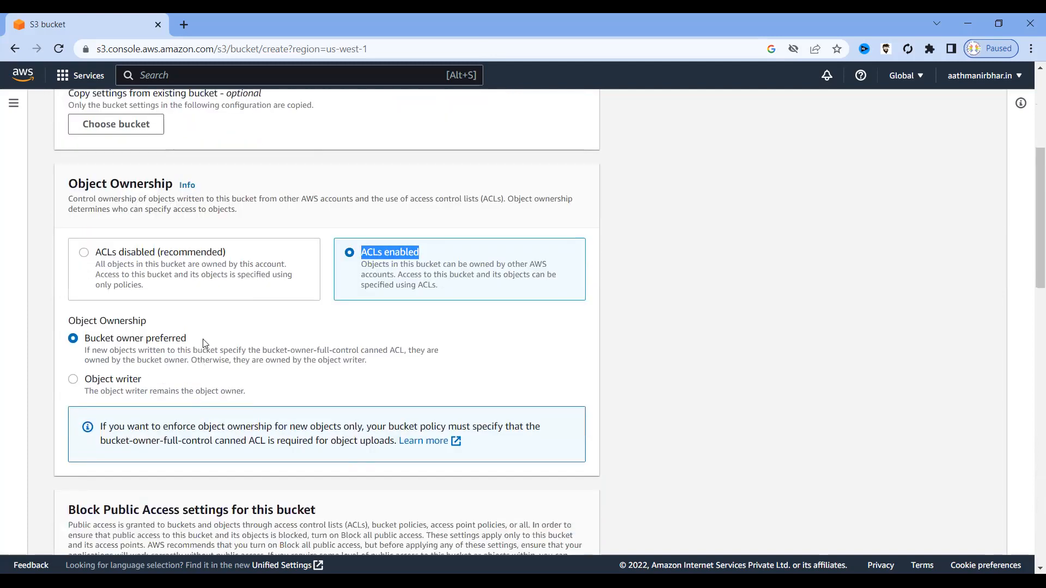
{"action": "scroll", "coordinate": [205, 345], "scroll_direction": "down", "scroll_amount": 1}
{"action": "left_click_drag", "start_coordinate": [149, 252], "coordinate": [73, 246]}
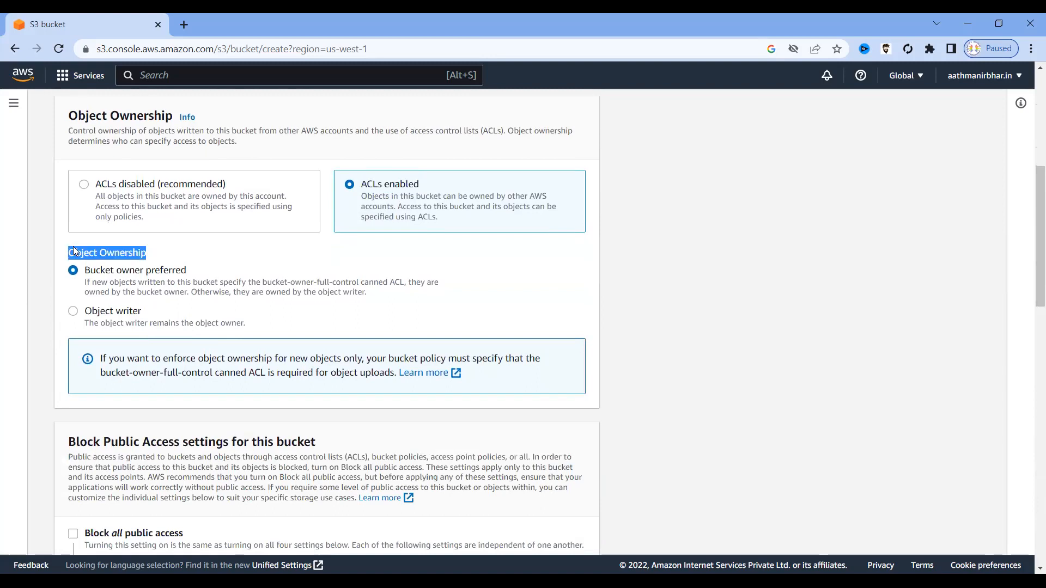
{"action": "left_click_drag", "start_coordinate": [150, 311], "coordinate": [85, 312]}
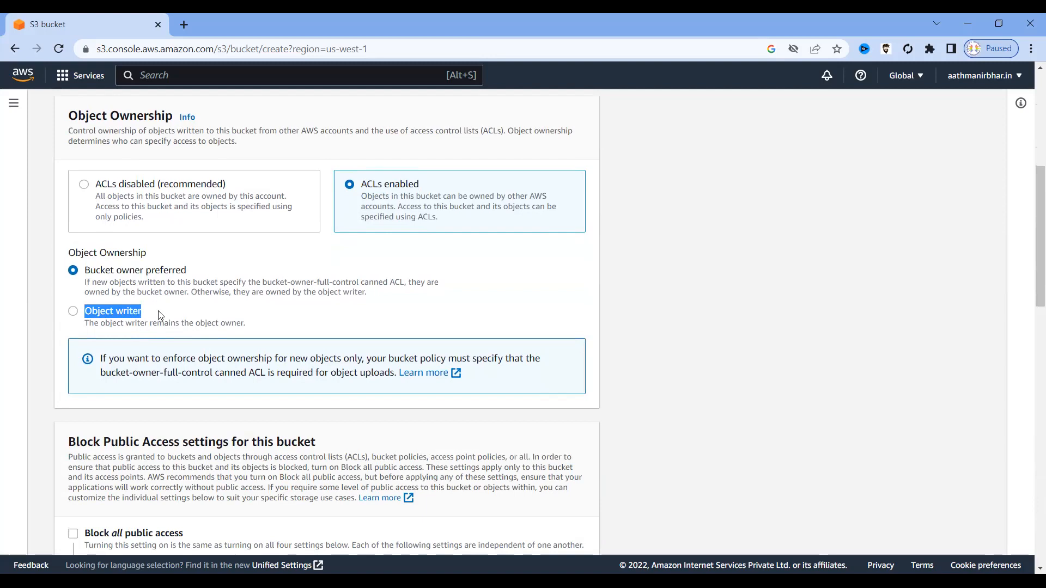
{"action": "left_click_drag", "start_coordinate": [196, 271], "coordinate": [84, 269]}
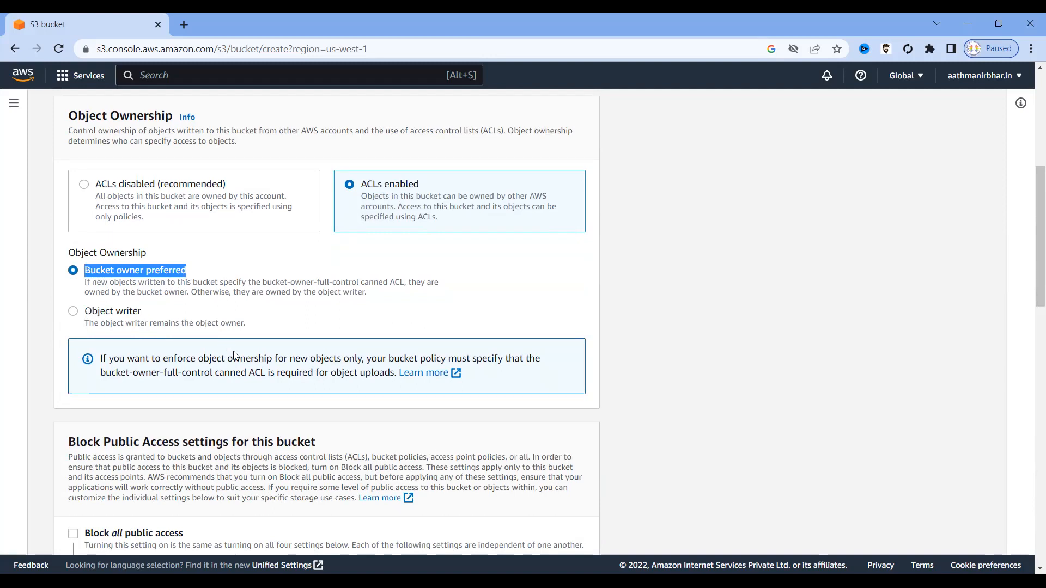
Leave Block all public access off and tick the public-access acknowledgement.
{"action": "scroll", "coordinate": [234, 367], "scroll_direction": "down", "scroll_amount": 4}
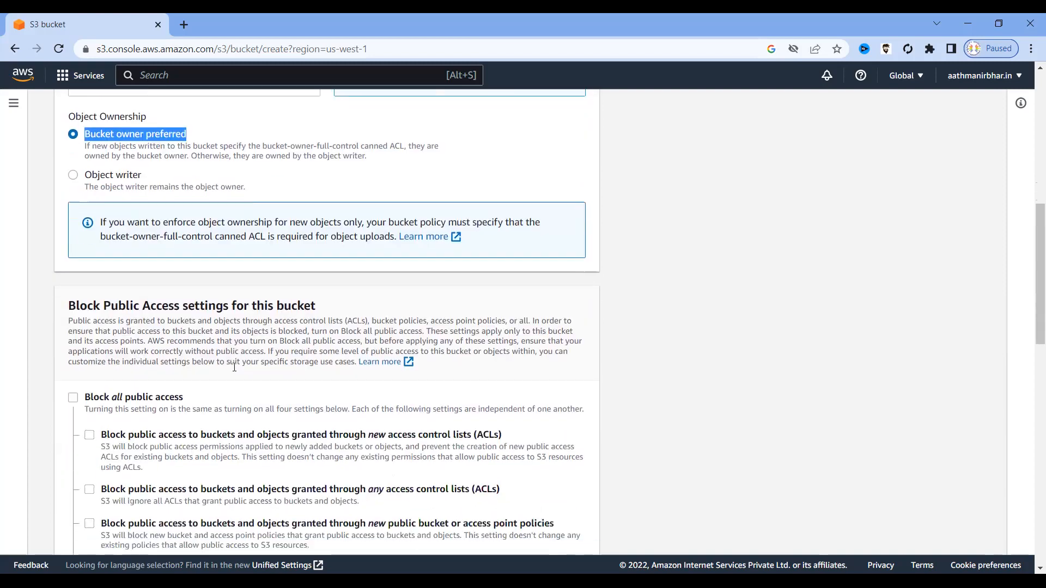
{"action": "left_click_drag", "start_coordinate": [194, 338], "coordinate": [84, 328]}
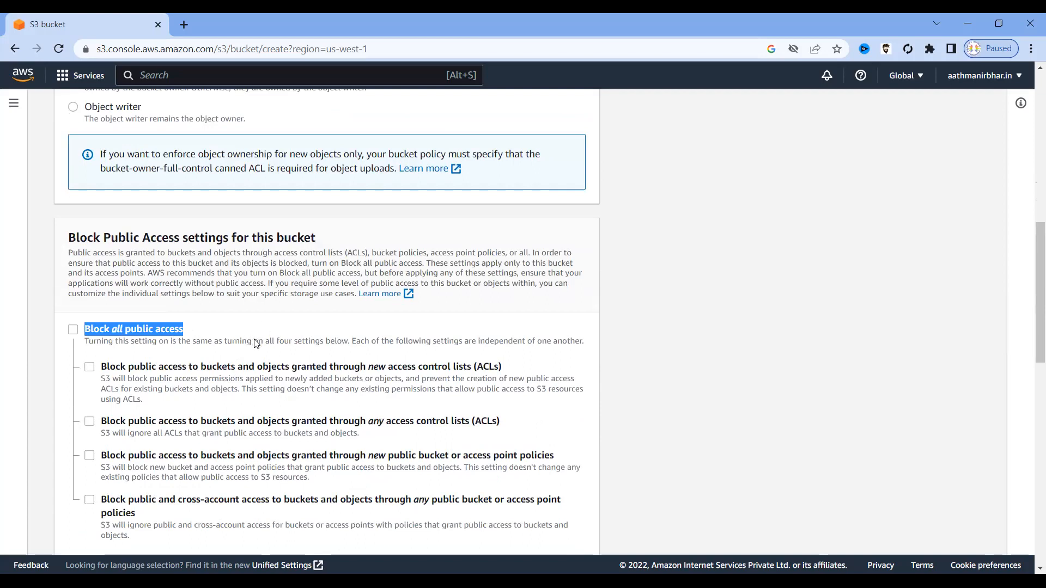
{"action": "scroll", "coordinate": [256, 343], "scroll_direction": "down", "scroll_amount": 3}
{"action": "scroll", "coordinate": [255, 343], "scroll_direction": "down", "scroll_amount": 1}
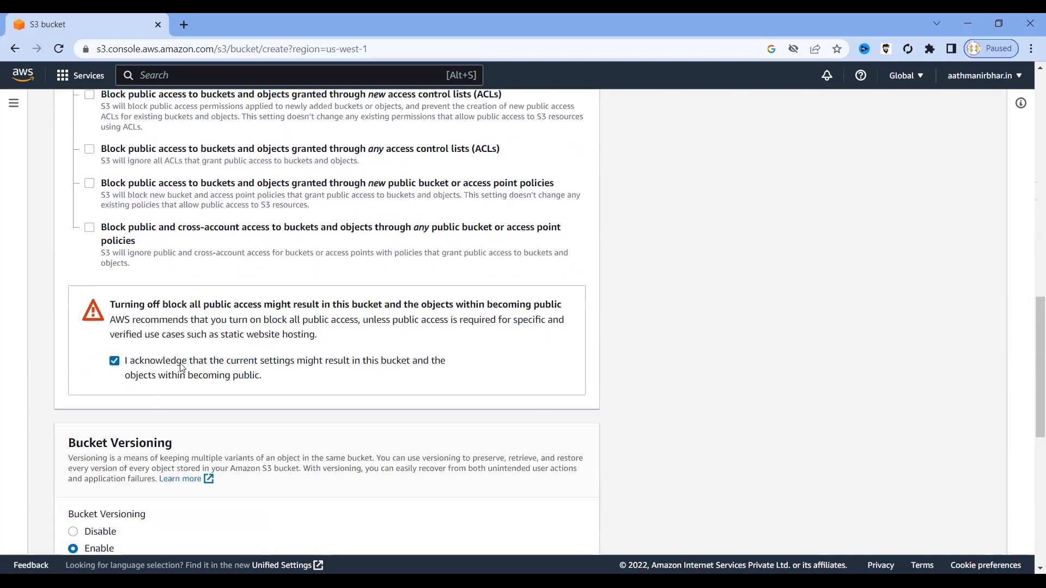
{"action": "left_click_drag", "start_coordinate": [200, 360], "coordinate": [130, 365]}
{"action": "left_click", "coordinate": [114, 361]}
Confirm Bucket Versioning is on Enable and submit the form with Create bucket.
{"action": "scroll", "coordinate": [131, 235], "scroll_direction": "up", "scroll_amount": 1}
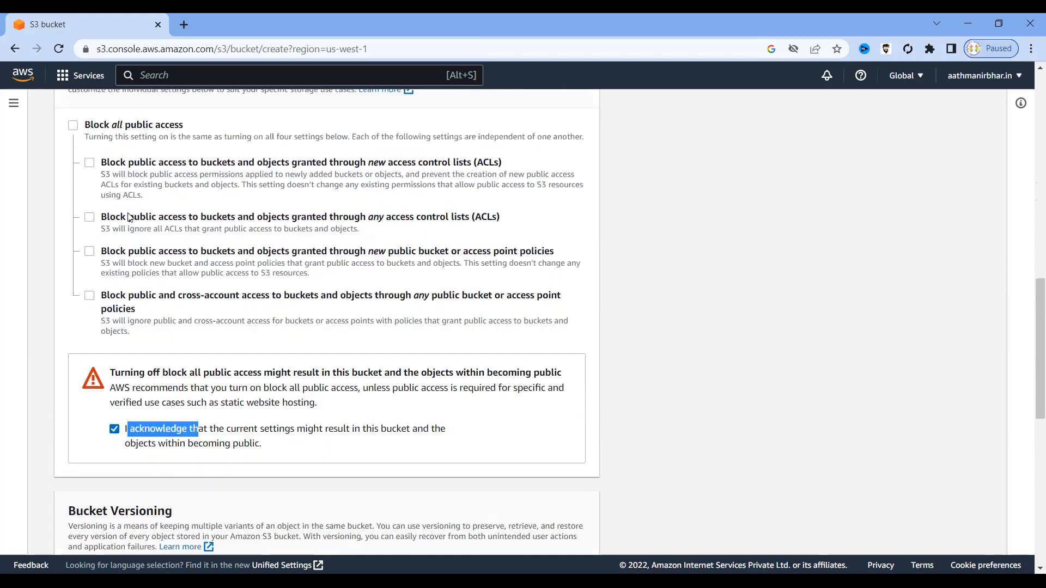
{"action": "left_click_drag", "start_coordinate": [188, 127], "coordinate": [119, 126]}
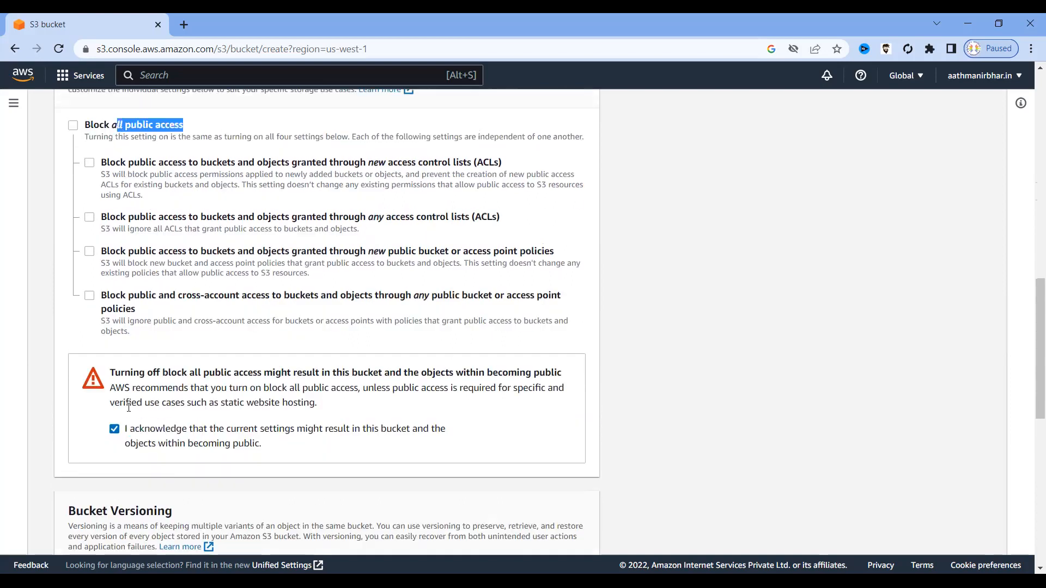
{"action": "scroll", "coordinate": [299, 439], "scroll_direction": "down", "scroll_amount": 5}
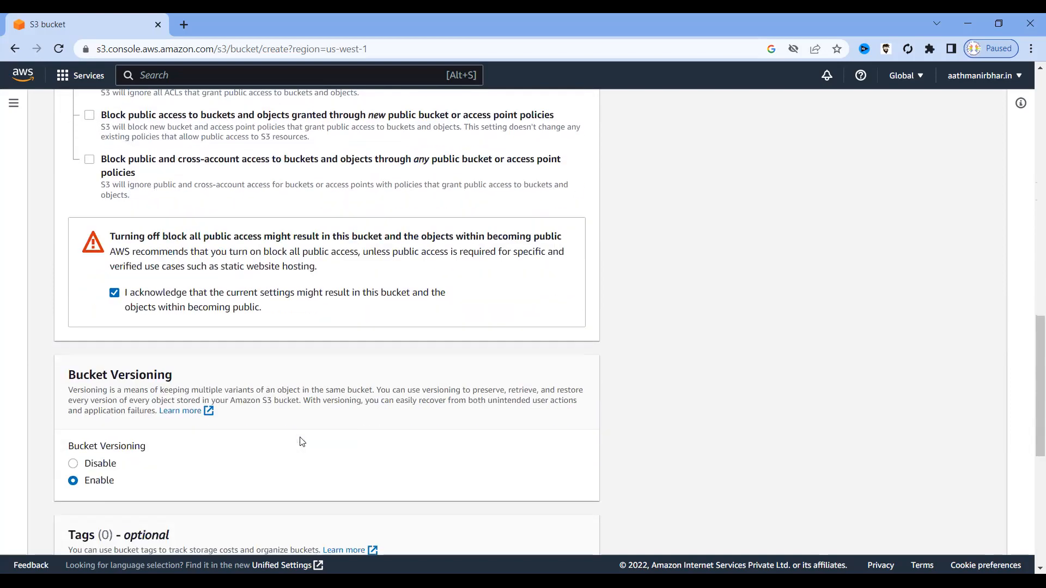
{"action": "double_click", "coordinate": [106, 344]}
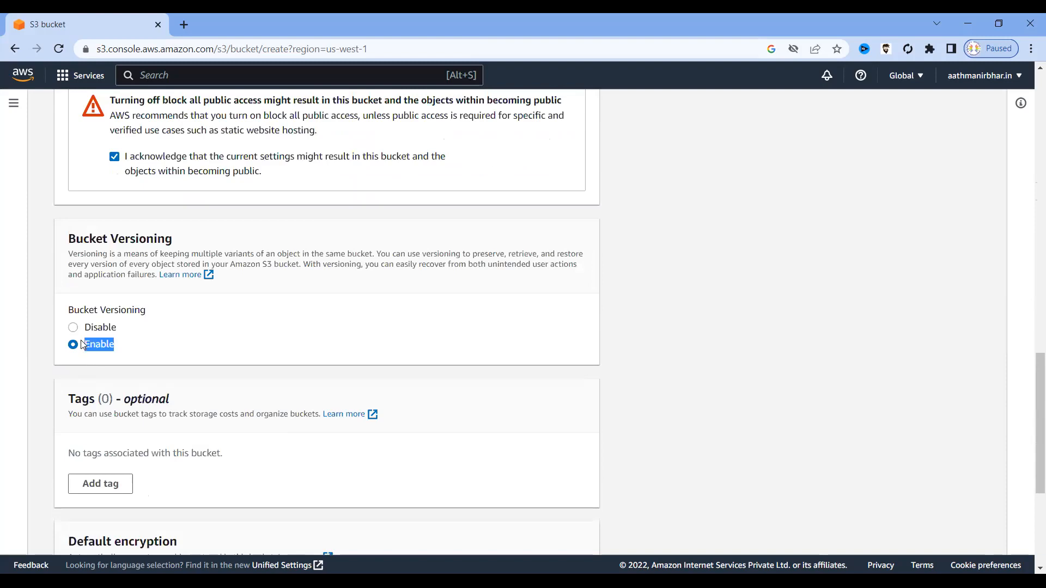
{"action": "scroll", "coordinate": [566, 376], "scroll_direction": "down", "scroll_amount": 4}
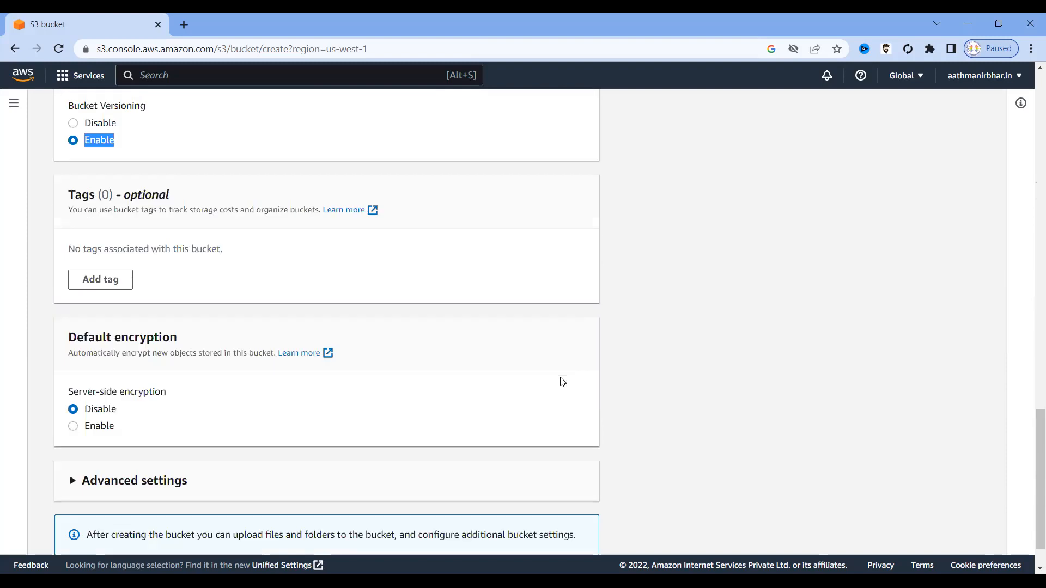
{"action": "scroll", "coordinate": [563, 381], "scroll_direction": "down", "scroll_amount": 1}
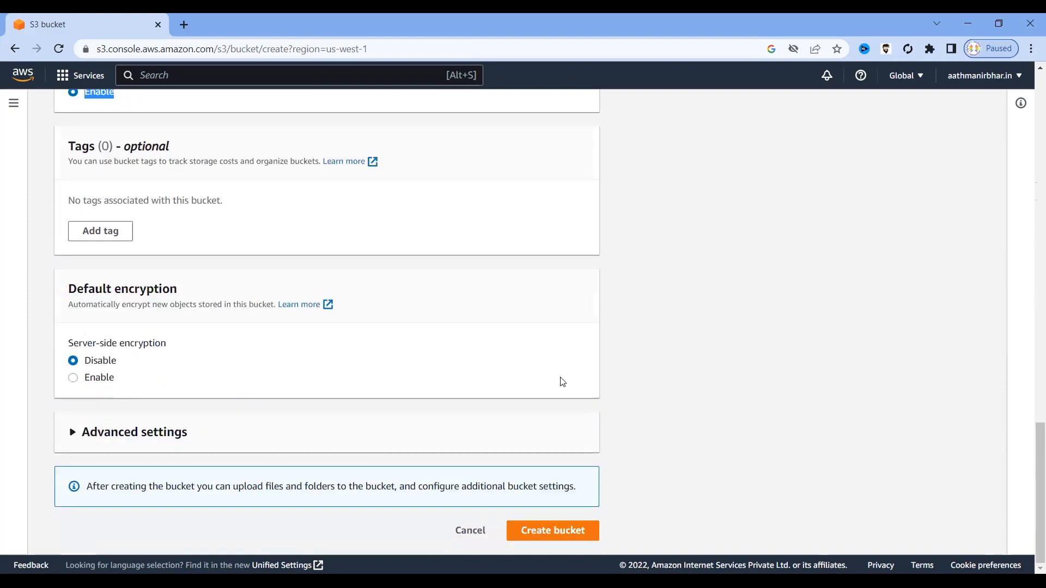
{"action": "left_click", "coordinate": [552, 531]}
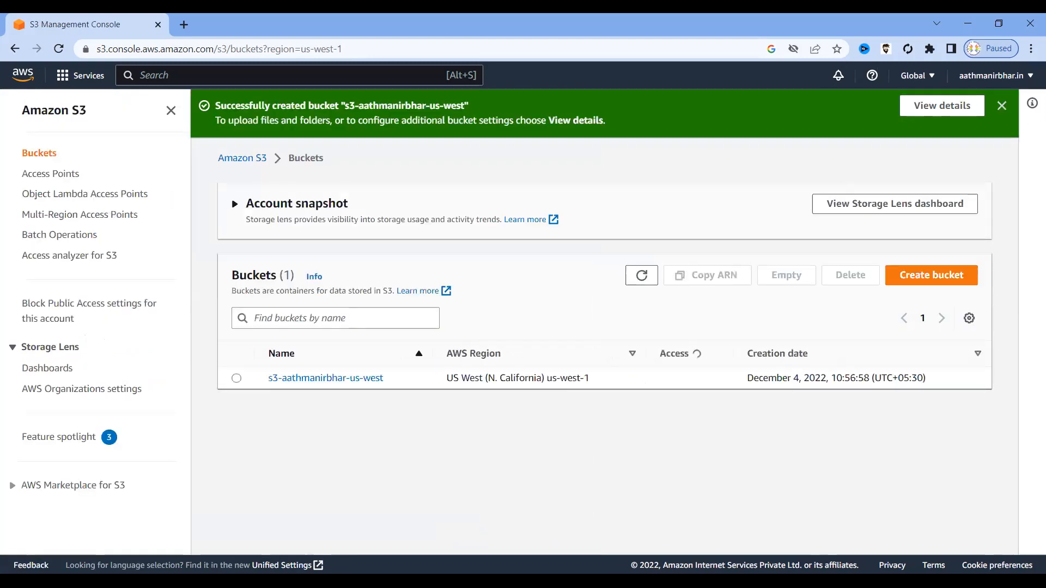
Dismiss the success banner and check the new bucket's name, us-west-1 region and 'Objects can be public' access.
{"action": "left_click", "coordinate": [1000, 107]}
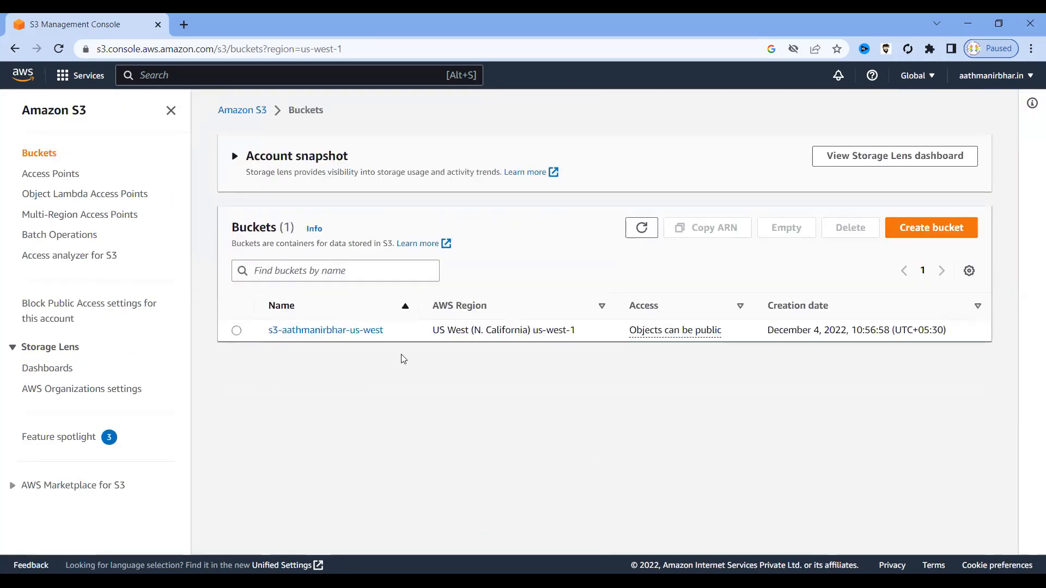
{"action": "left_click", "coordinate": [236, 329]}
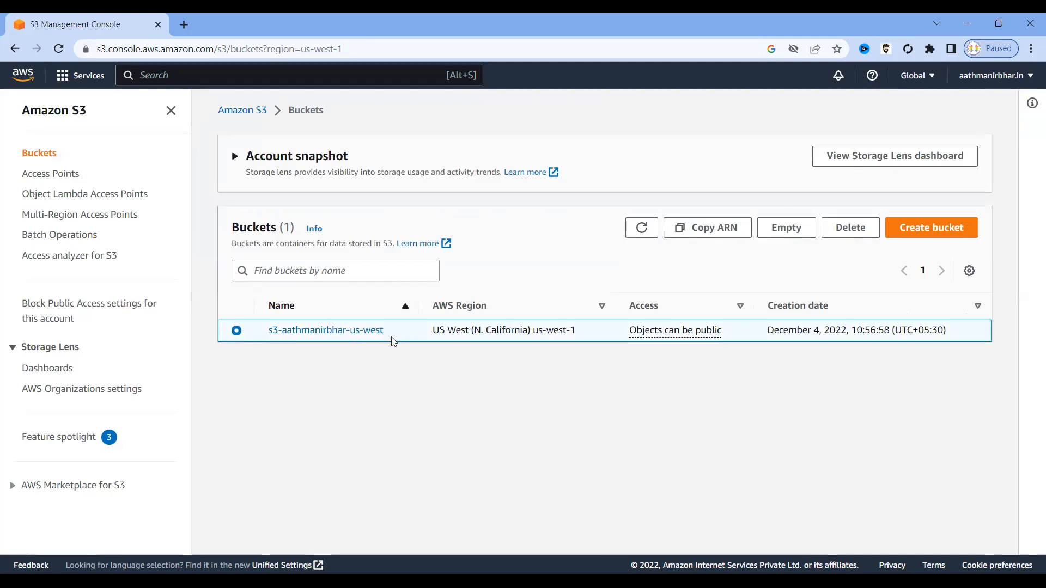
{"action": "left_click_drag", "start_coordinate": [392, 334], "coordinate": [269, 331]}
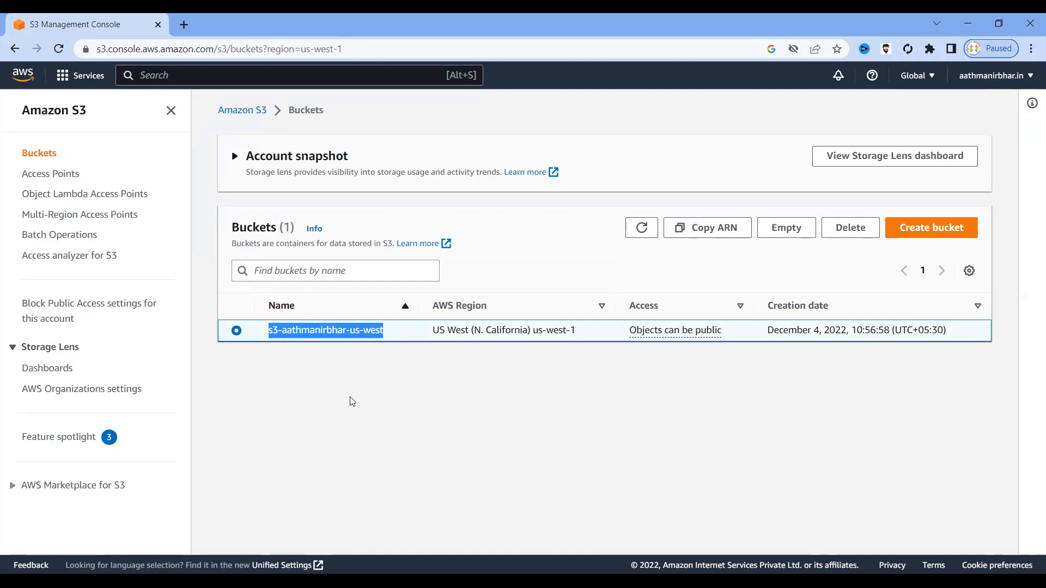
{"action": "left_click", "coordinate": [332, 414]}
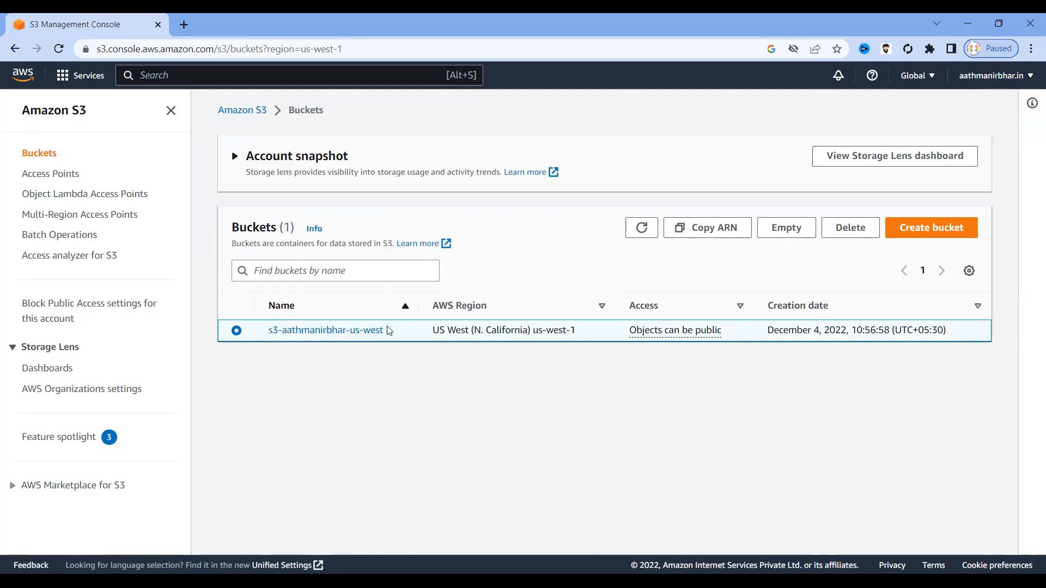
{"action": "left_click_drag", "start_coordinate": [387, 329], "coordinate": [269, 331]}
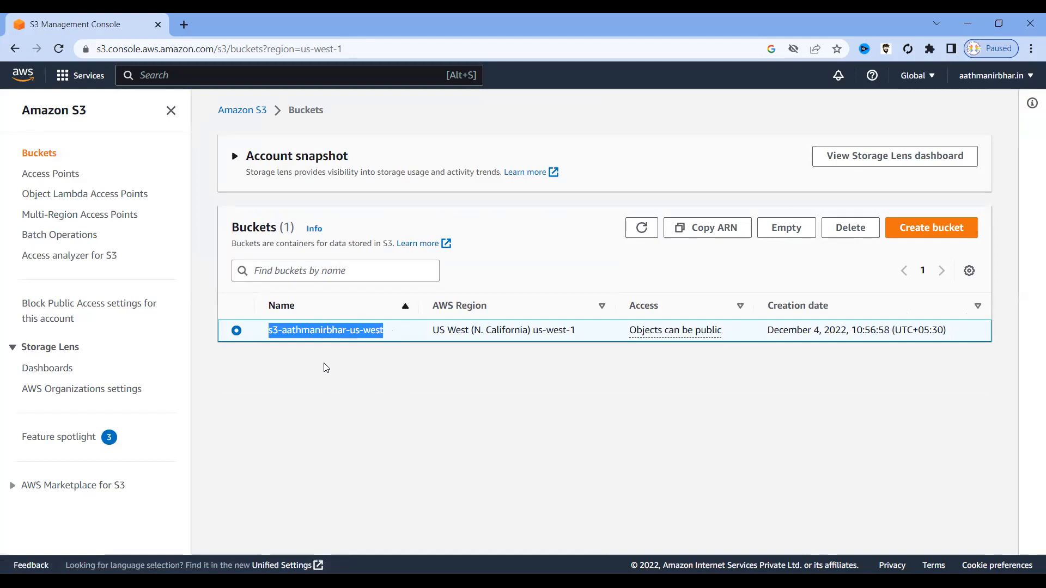
{"action": "left_click", "coordinate": [319, 384]}
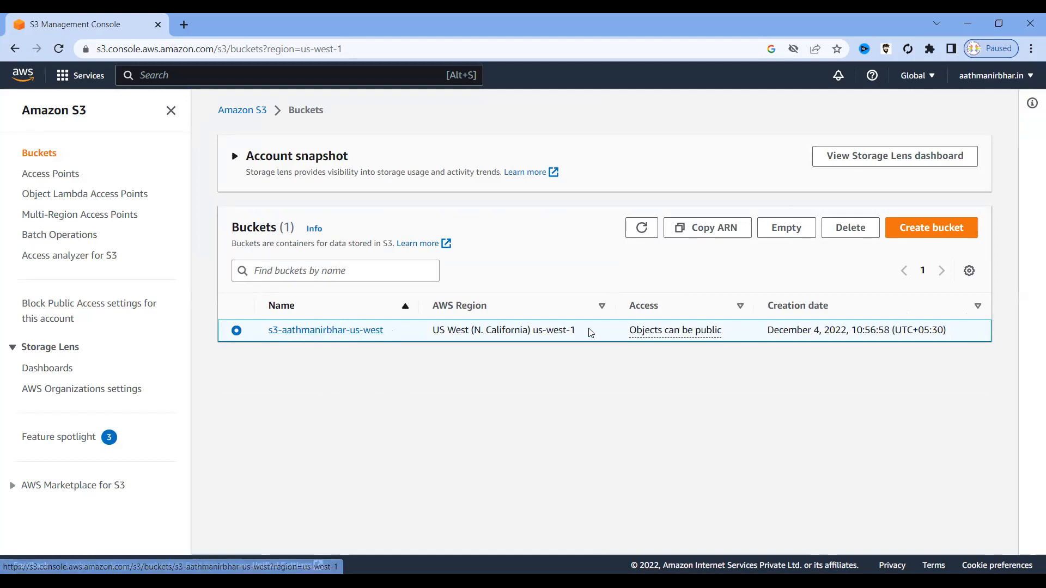
{"action": "left_click_drag", "start_coordinate": [578, 330], "coordinate": [434, 330]}
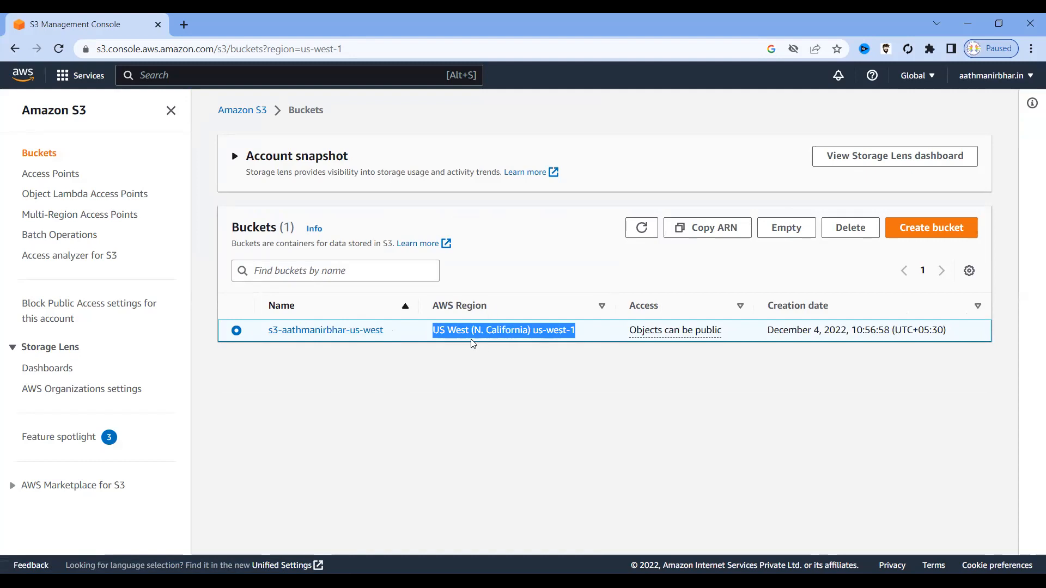
{"action": "left_click_drag", "start_coordinate": [724, 331], "coordinate": [630, 333]}
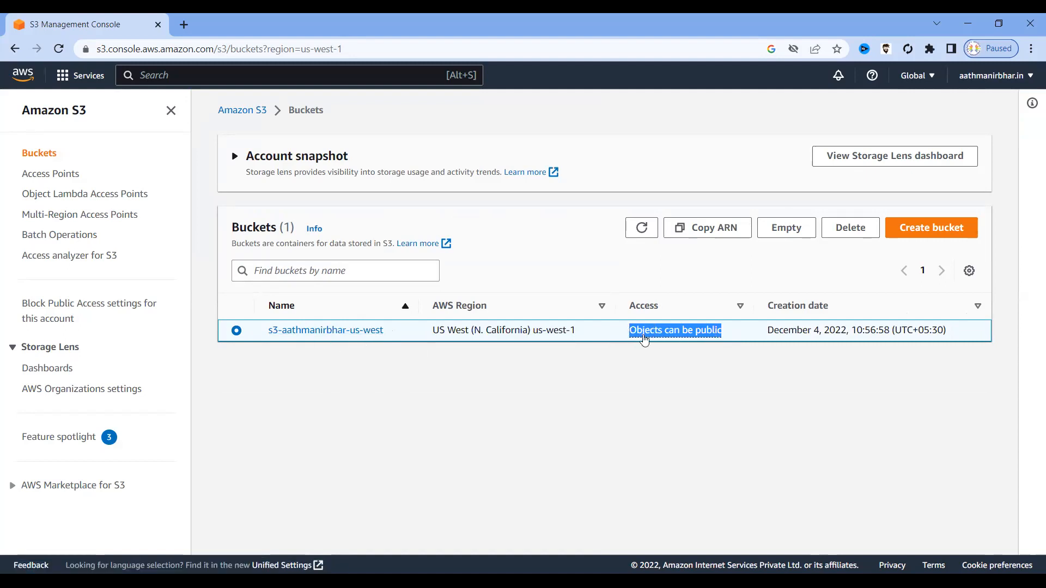
Open the new bucket from the Buckets list to see its empty Objects list.
{"action": "left_click", "coordinate": [473, 401]}
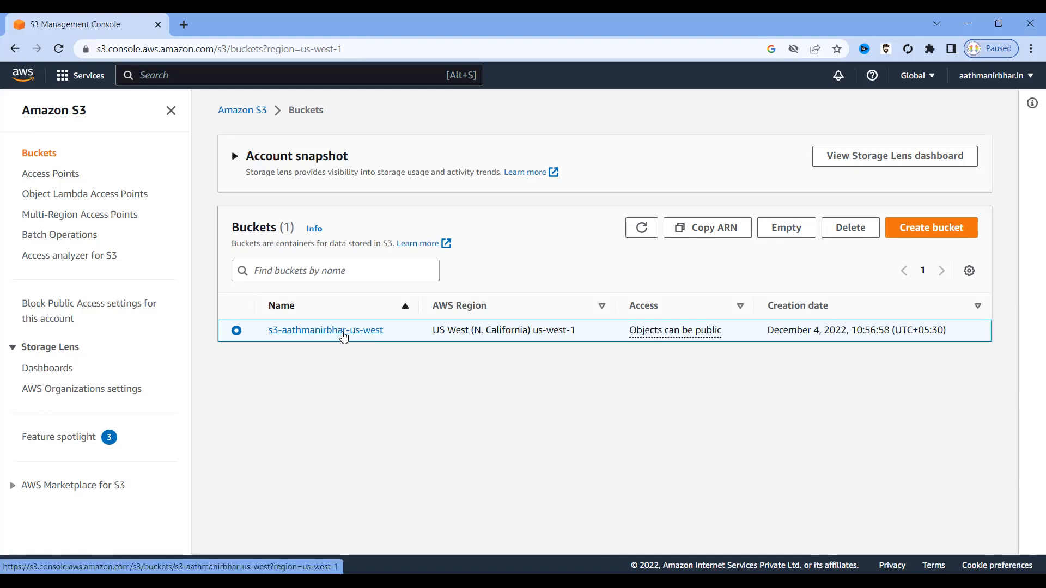
{"action": "left_click", "coordinate": [343, 333]}
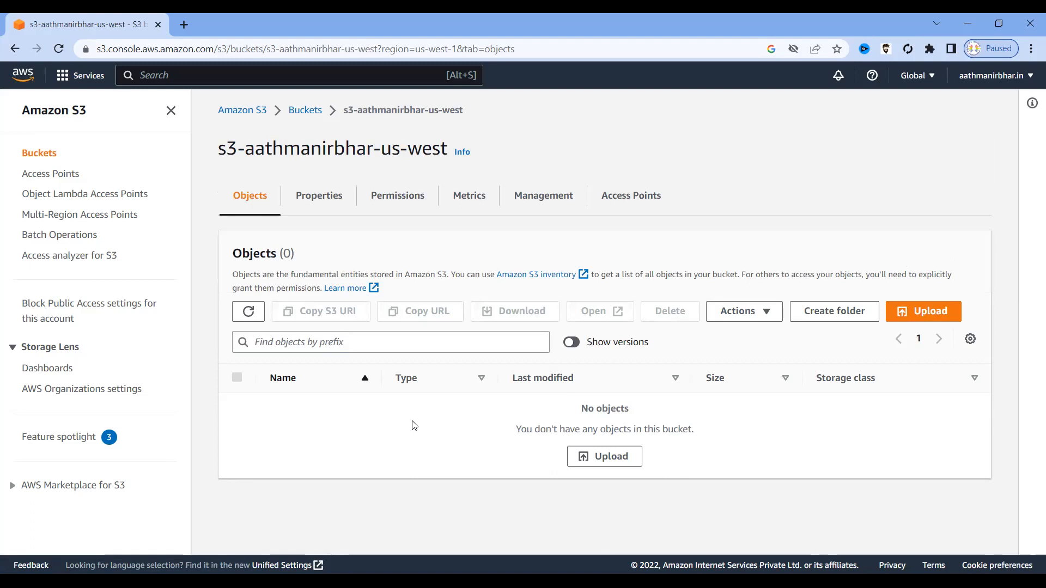
Add Links - Amazon Web Services.pdf (61.1 KB) from the Desktop to the bucket's upload queue.
{"action": "left_click", "coordinate": [926, 313]}
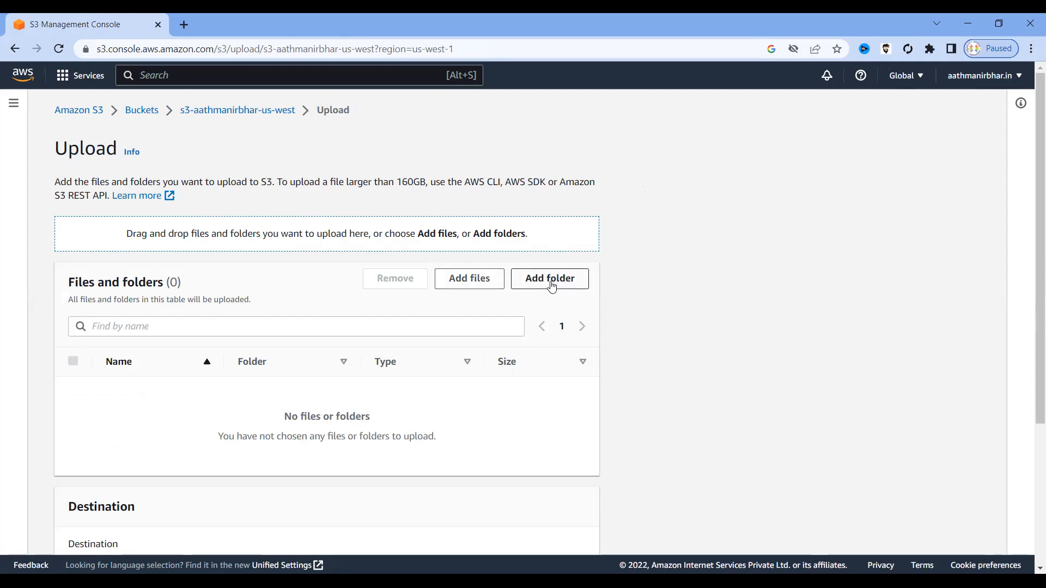
{"action": "left_click", "coordinate": [465, 283]}
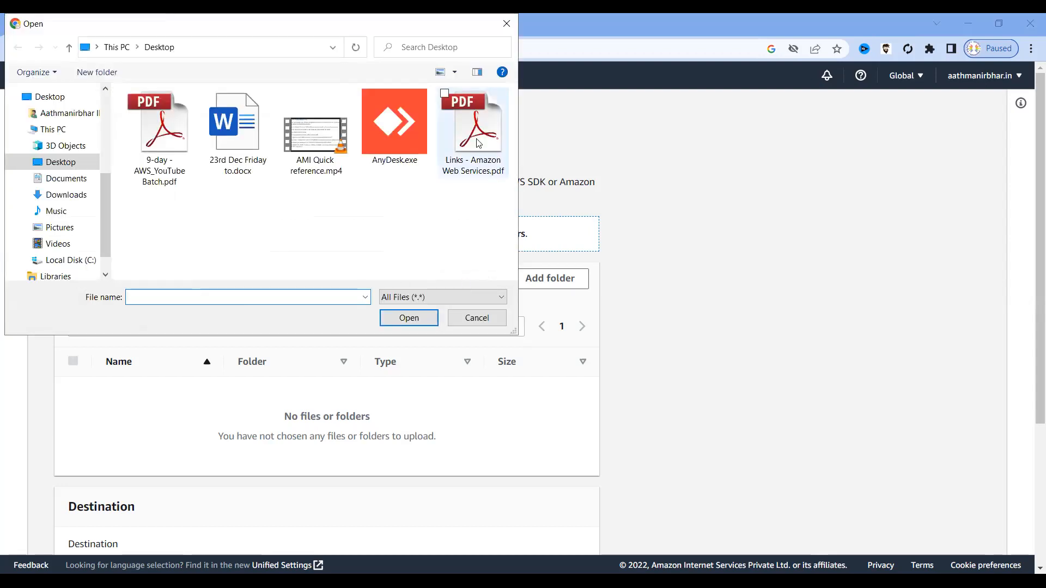
{"action": "left_click", "coordinate": [472, 141]}
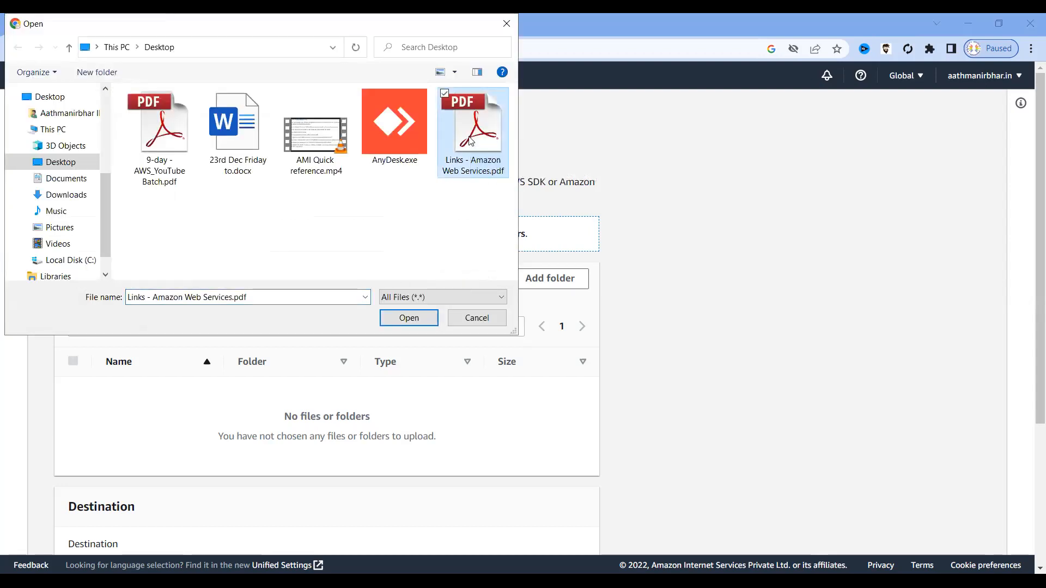
{"action": "left_click", "coordinate": [413, 320]}
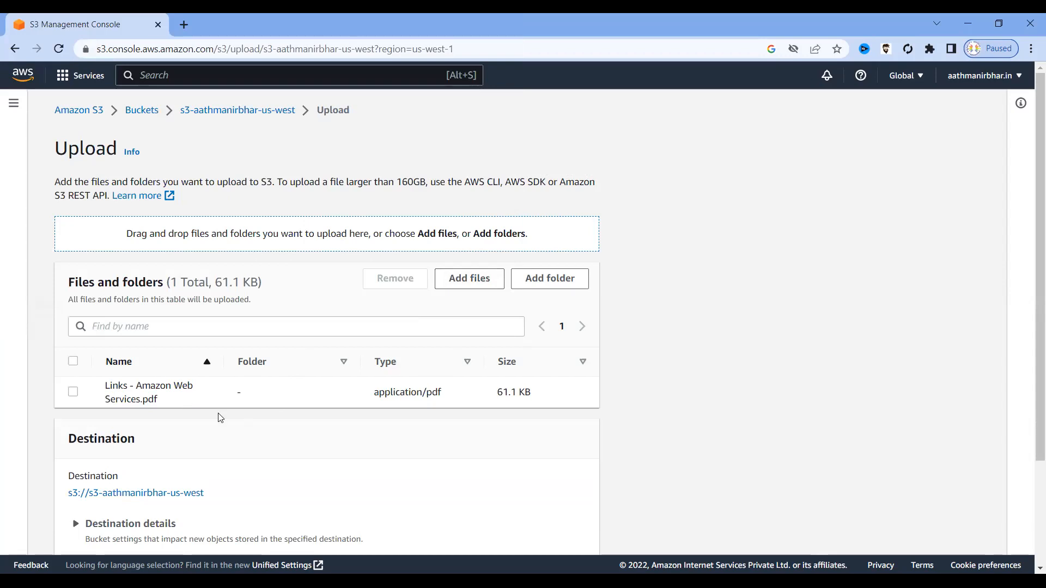
{"action": "scroll", "coordinate": [220, 417], "scroll_direction": "down", "scroll_amount": 3}
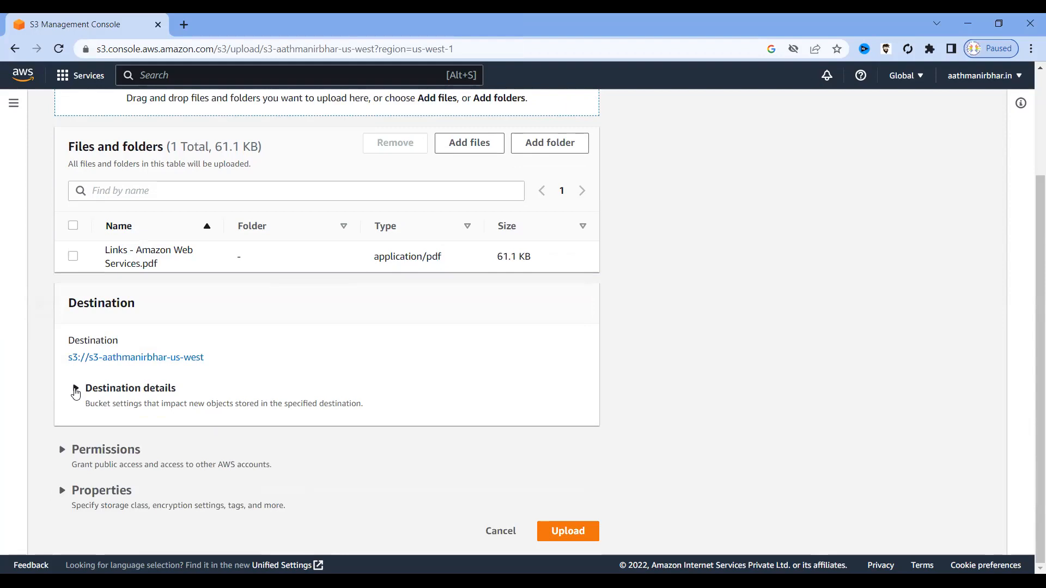
Expand the Permissions section of the PDF upload, below the destination details.
{"action": "left_click", "coordinate": [75, 390]}
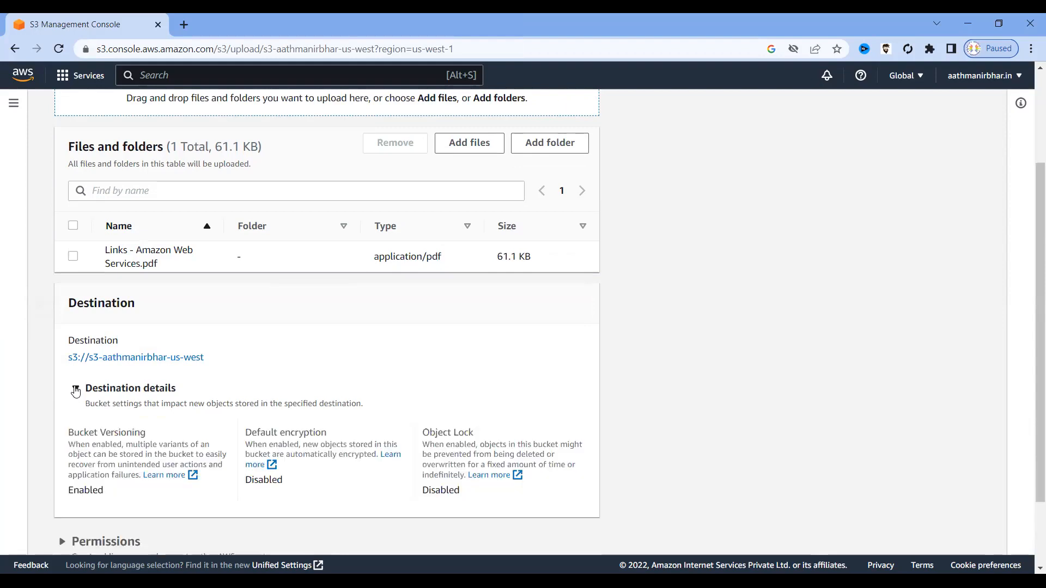
{"action": "scroll", "coordinate": [163, 388], "scroll_direction": "down", "scroll_amount": 1}
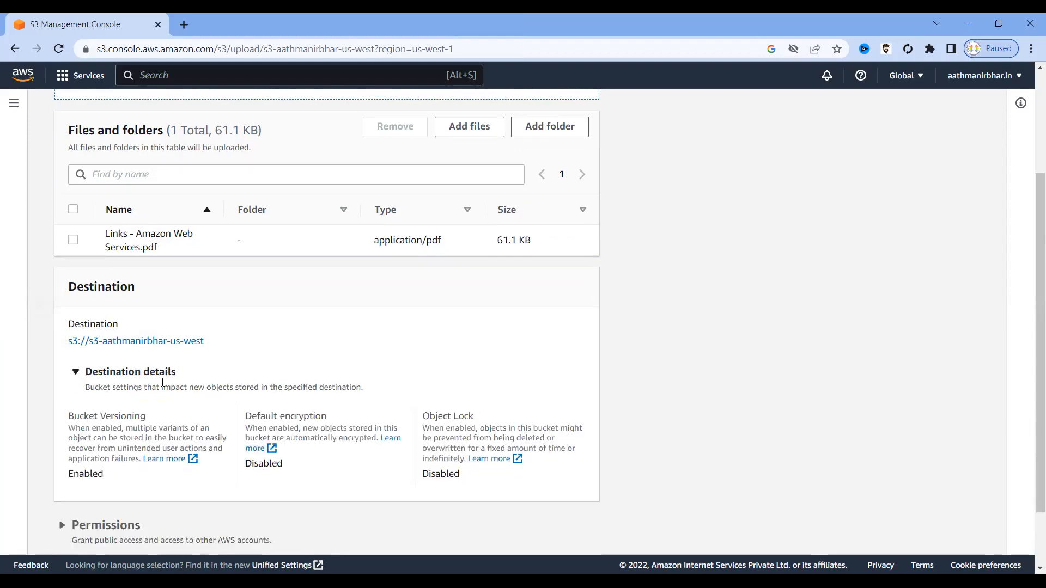
{"action": "left_click", "coordinate": [76, 320]}
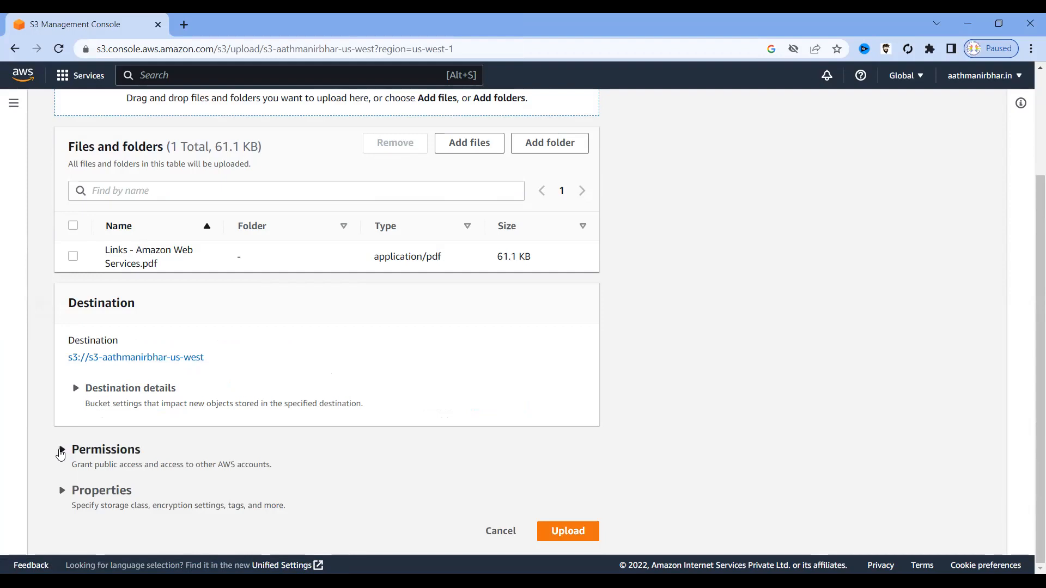
{"action": "left_click", "coordinate": [61, 450]}
Switch the predefined ACL from Private to Grant public-read access and acknowledge the risk.
{"action": "scroll", "coordinate": [233, 479], "scroll_direction": "down", "scroll_amount": 2}
{"action": "scroll", "coordinate": [233, 479], "scroll_direction": "down", "scroll_amount": 4}
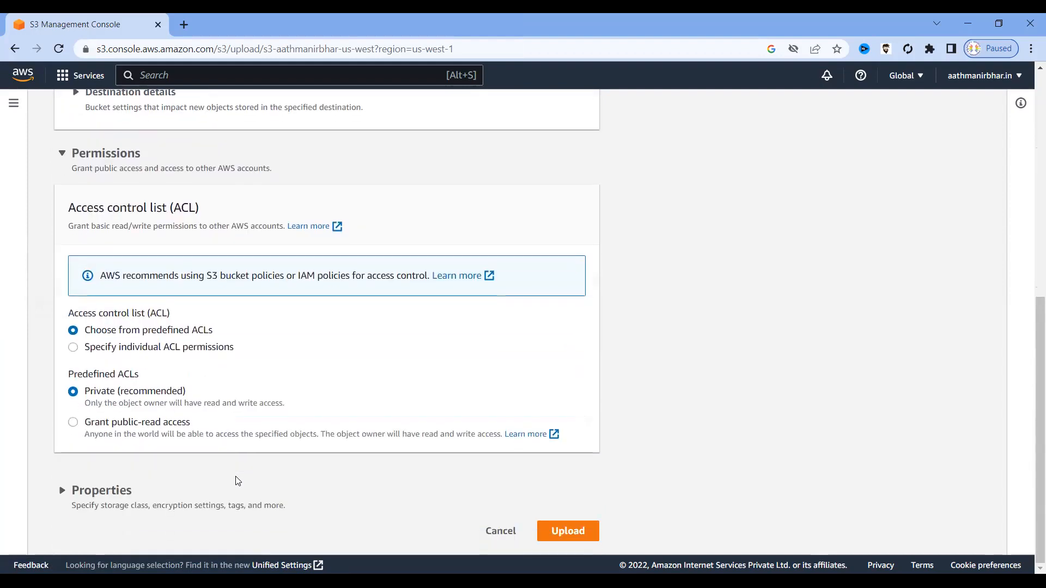
{"action": "left_click_drag", "start_coordinate": [196, 392], "coordinate": [86, 391]}
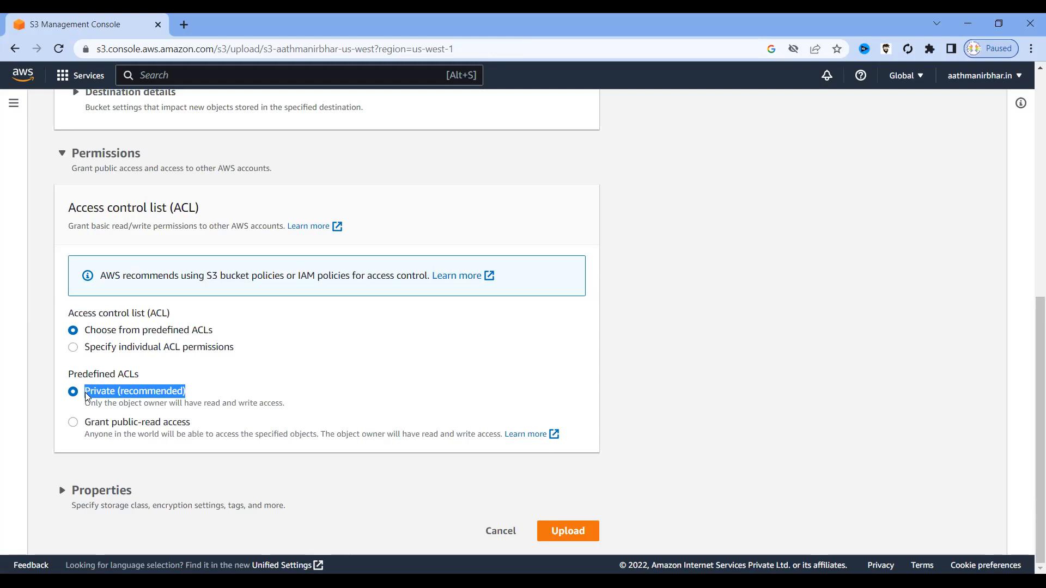
{"action": "left_click", "coordinate": [73, 425]}
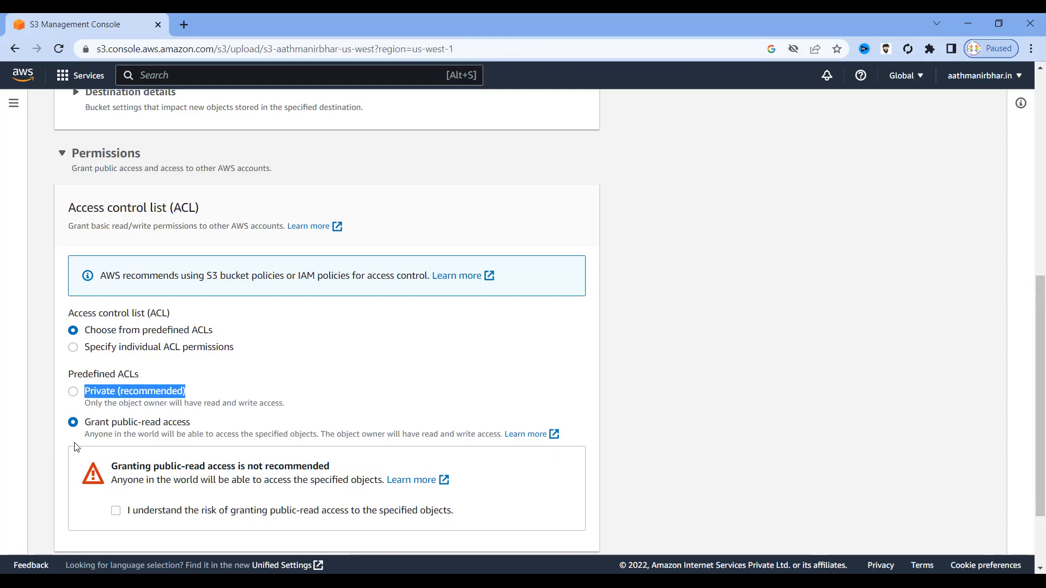
{"action": "scroll", "coordinate": [76, 447], "scroll_direction": "down", "scroll_amount": 2}
{"action": "left_click", "coordinate": [116, 413]}
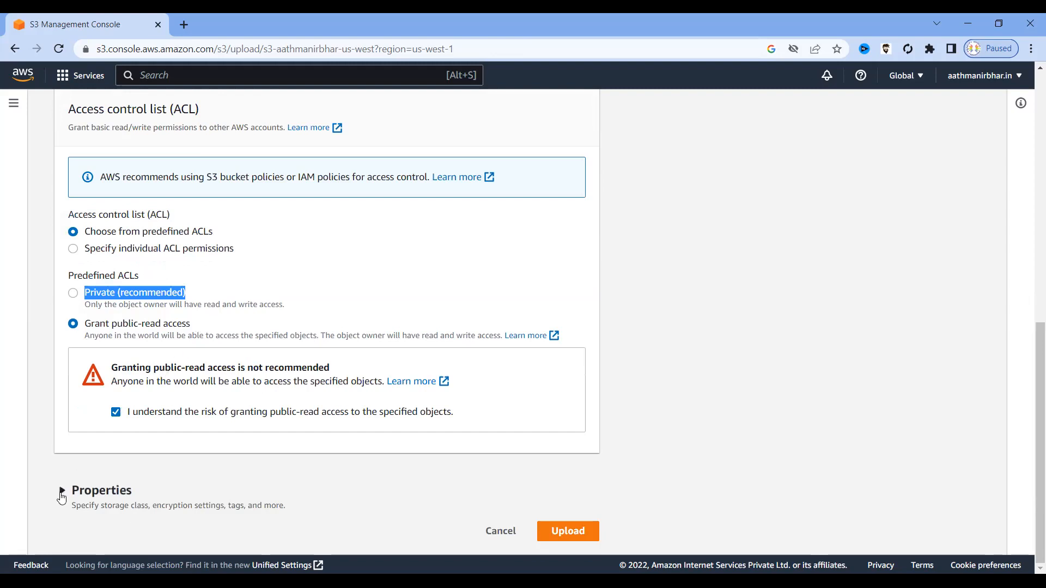
Expand the upload's Properties section to review its settings.
{"action": "left_click_drag", "start_coordinate": [294, 509], "coordinate": [70, 509]}
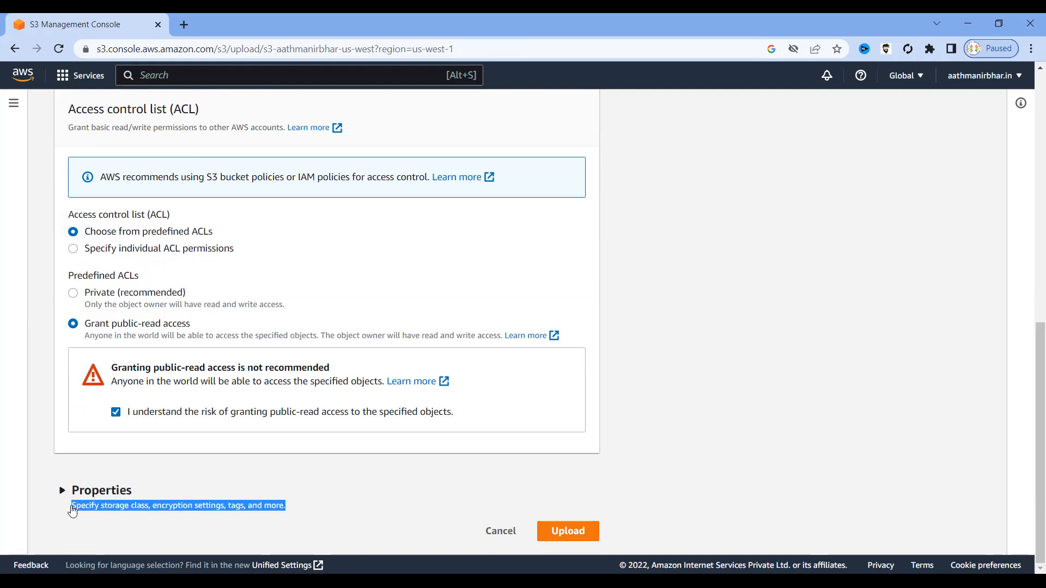
{"action": "left_click", "coordinate": [166, 492]}
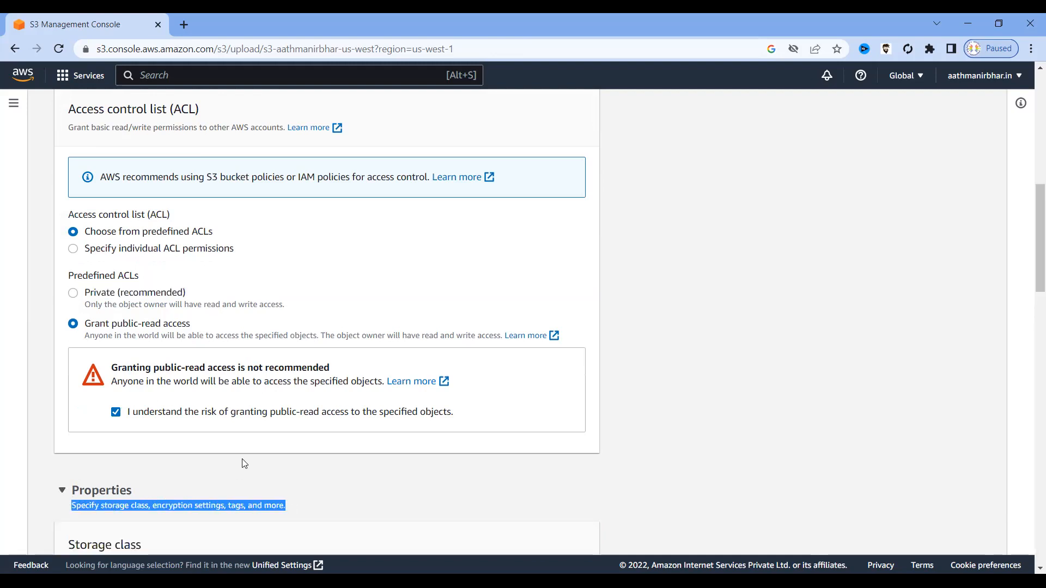
{"action": "left_click", "coordinate": [62, 490]}
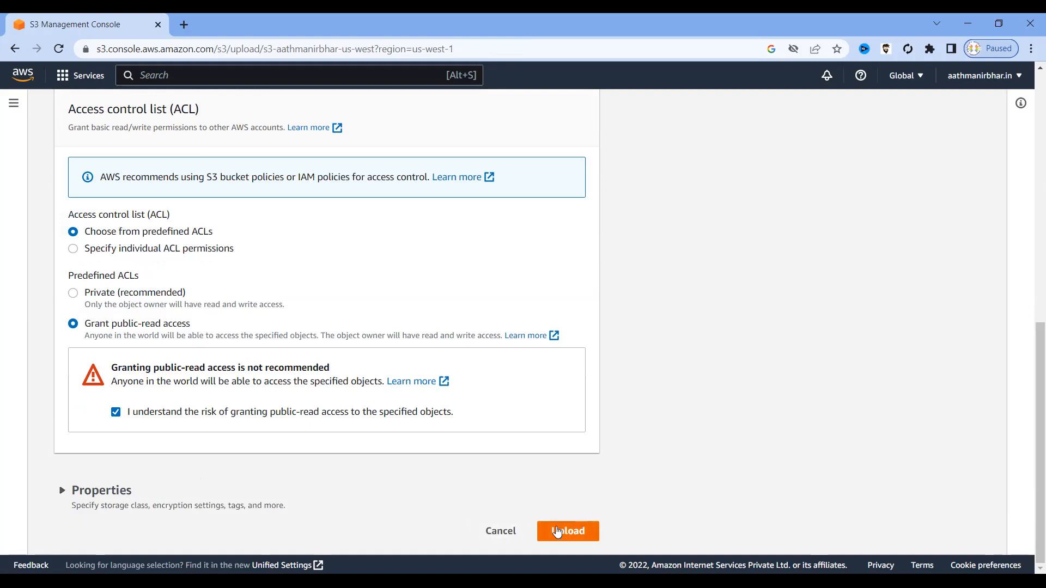
{"action": "scroll", "coordinate": [334, 253], "scroll_direction": "up", "scroll_amount": 8}
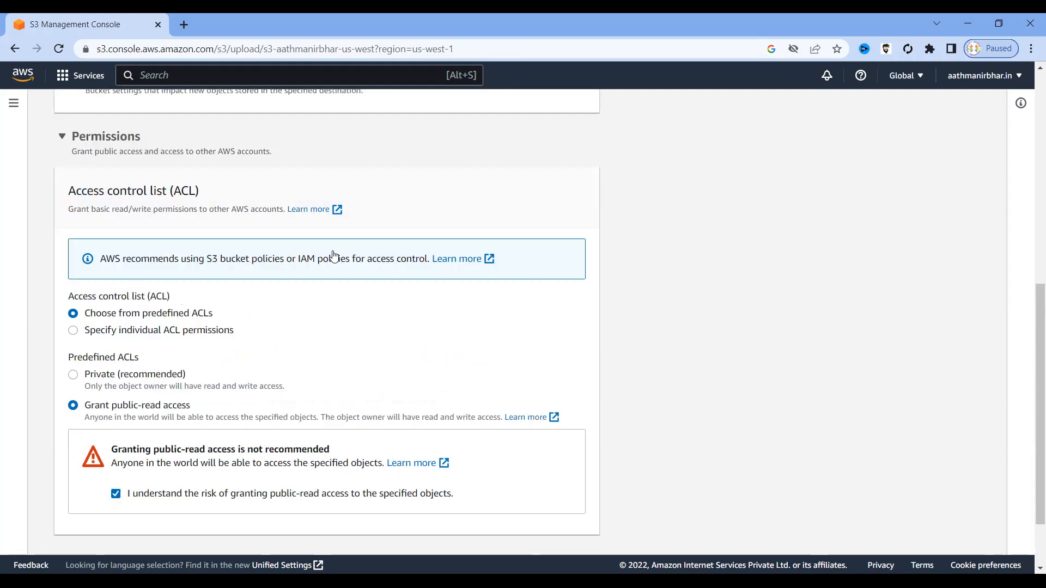
{"action": "left_click_drag", "start_coordinate": [161, 281], "coordinate": [105, 262]}
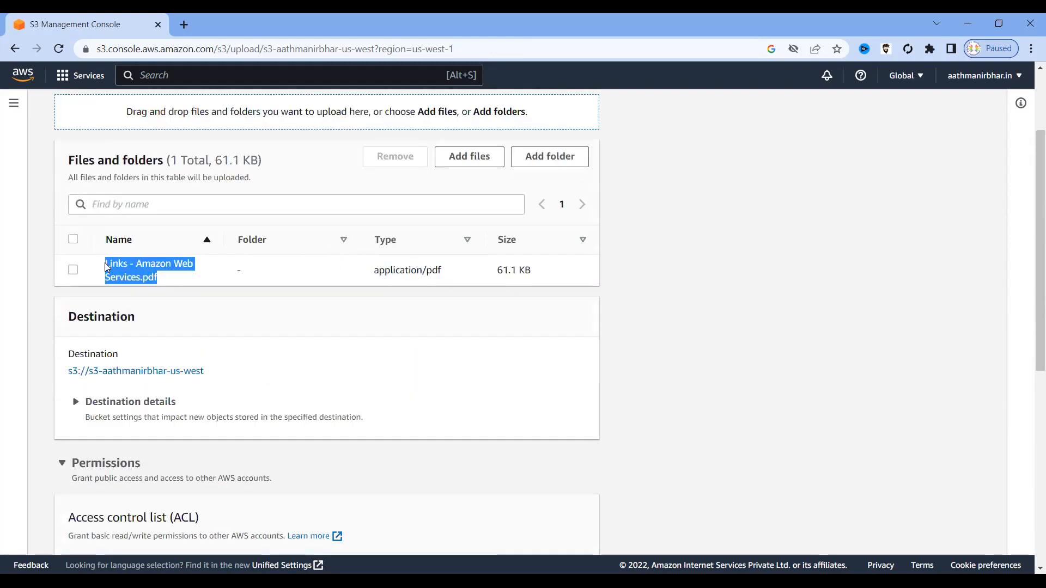
{"action": "scroll", "coordinate": [277, 358], "scroll_direction": "down", "scroll_amount": 8}
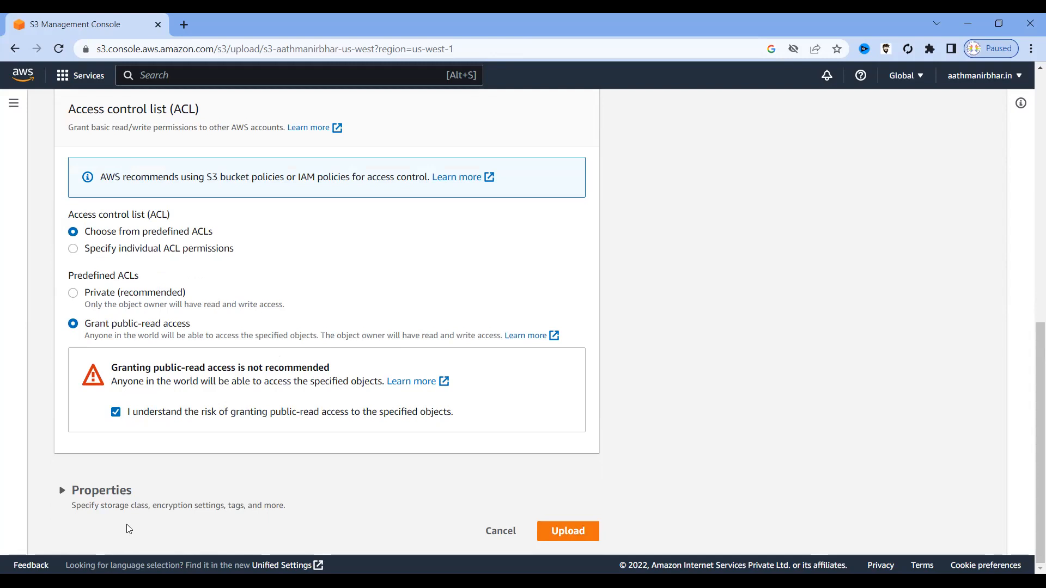
{"action": "left_click", "coordinate": [62, 490]}
Compare the storage classes from Intelligent-Tiering to Glacier Deep Archive, keeping Standard selected.
{"action": "scroll", "coordinate": [250, 506], "scroll_direction": "down", "scroll_amount": 6}
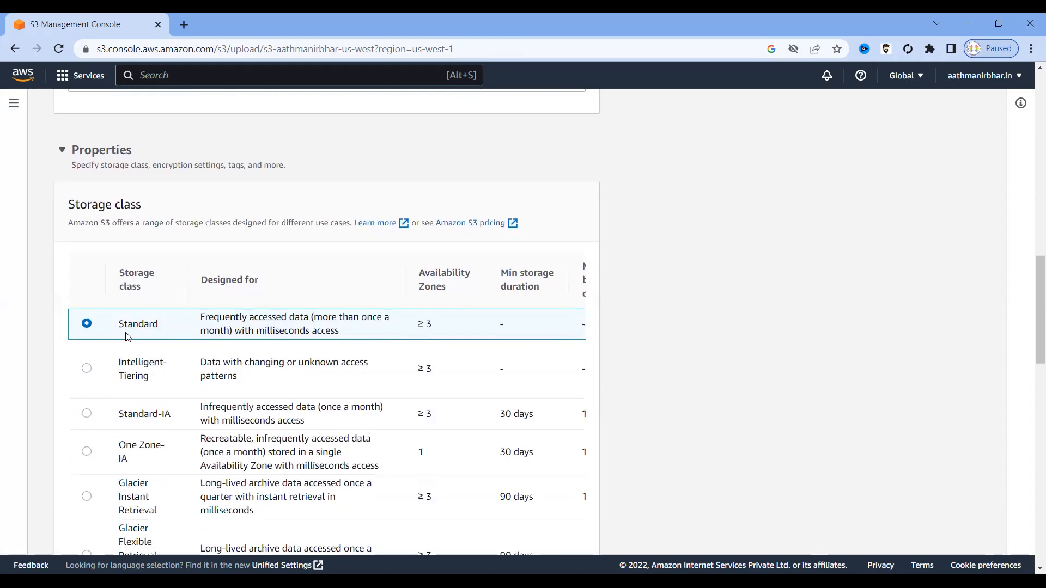
{"action": "left_click_drag", "start_coordinate": [161, 325], "coordinate": [100, 325]}
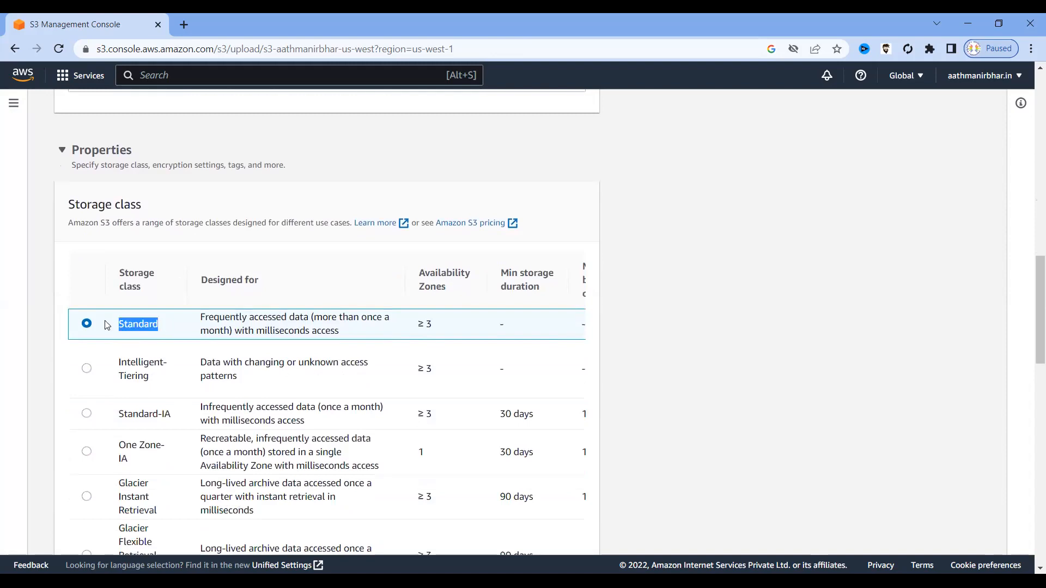
{"action": "left_click_drag", "start_coordinate": [203, 315], "coordinate": [343, 332]}
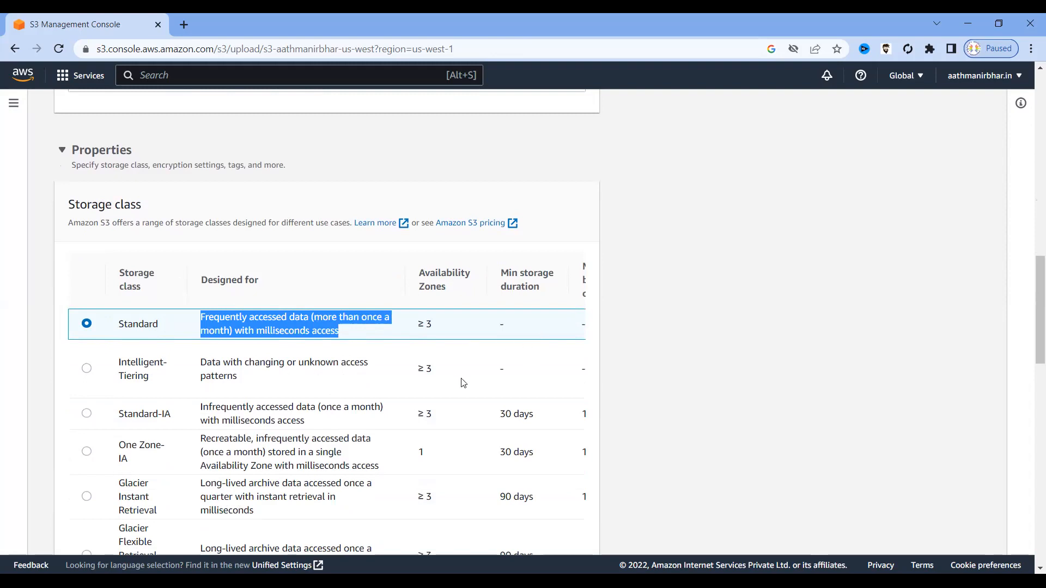
{"action": "scroll", "coordinate": [462, 381], "scroll_direction": "down", "scroll_amount": 3}
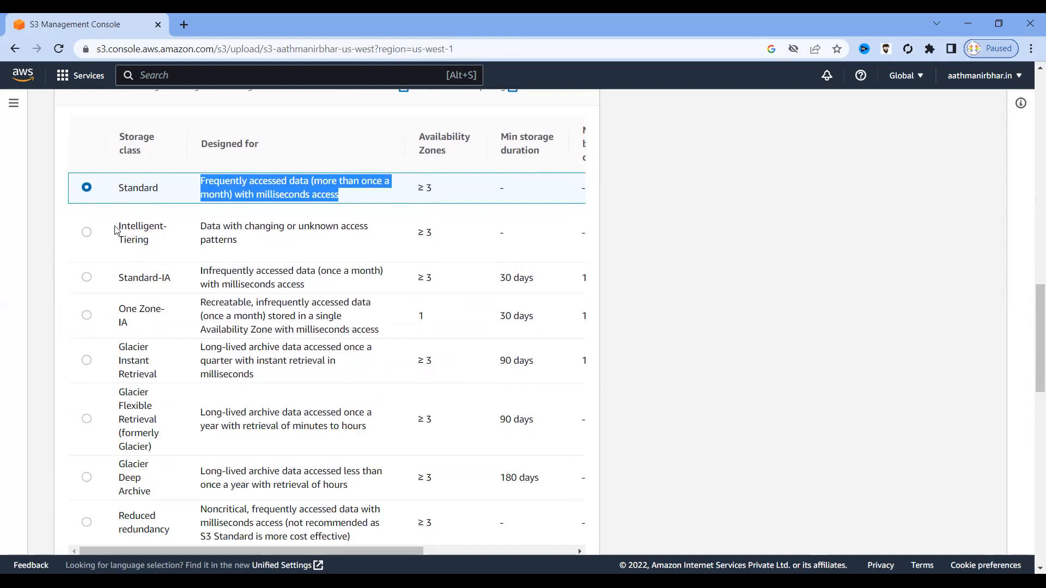
{"action": "left_click_drag", "start_coordinate": [147, 242], "coordinate": [107, 226]}
{"action": "left_click_drag", "start_coordinate": [175, 288], "coordinate": [117, 277]}
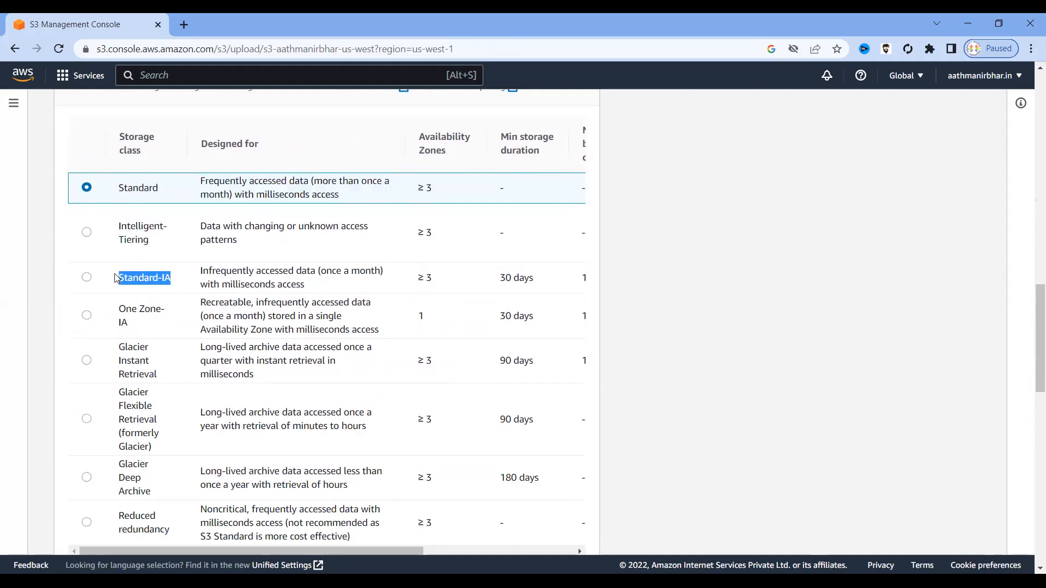
{"action": "left_click_drag", "start_coordinate": [133, 325], "coordinate": [115, 313]}
{"action": "left_click_drag", "start_coordinate": [162, 375], "coordinate": [112, 351]}
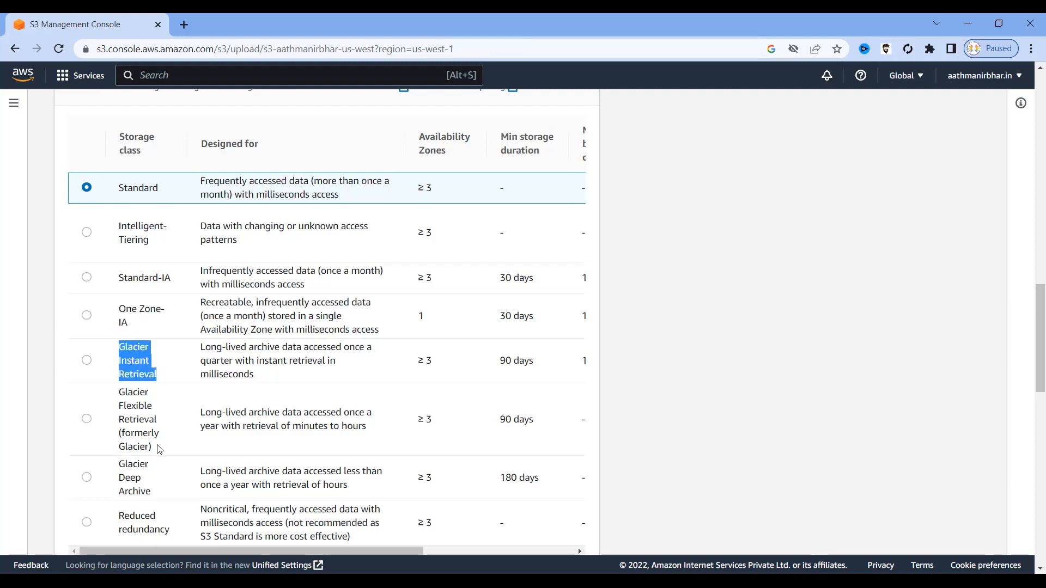
{"action": "left_click_drag", "start_coordinate": [154, 492], "coordinate": [117, 463]}
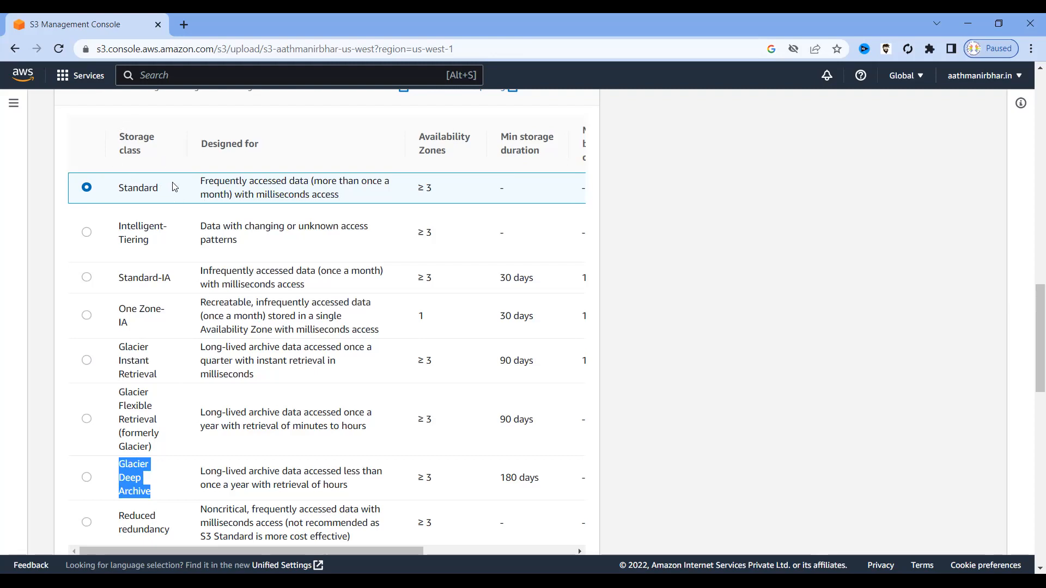
{"action": "left_click_drag", "start_coordinate": [158, 192], "coordinate": [115, 194]}
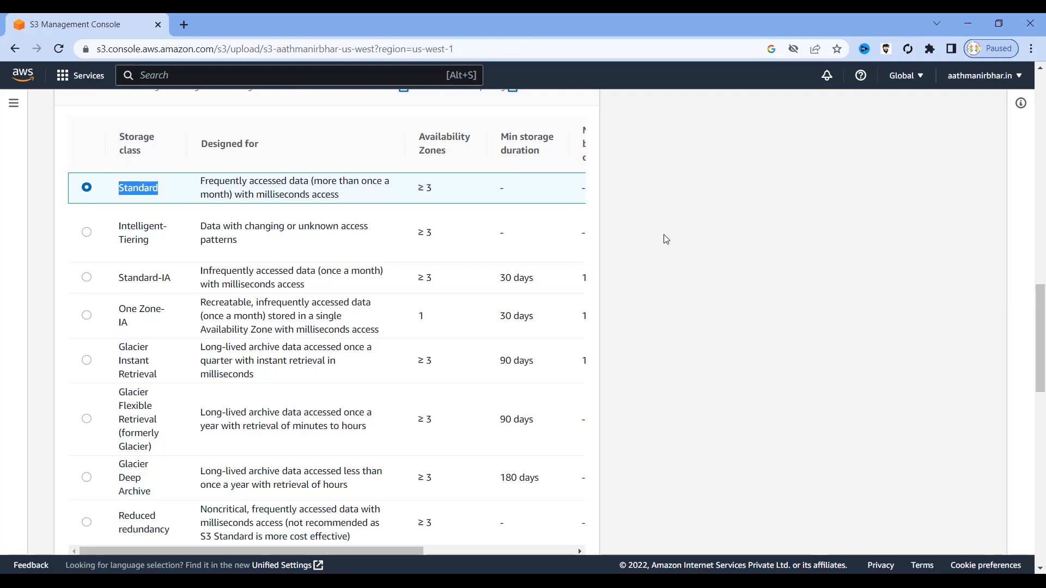
Upload the PDF to the us-west bucket.
{"action": "scroll", "coordinate": [662, 253], "scroll_direction": "down", "scroll_amount": 2}
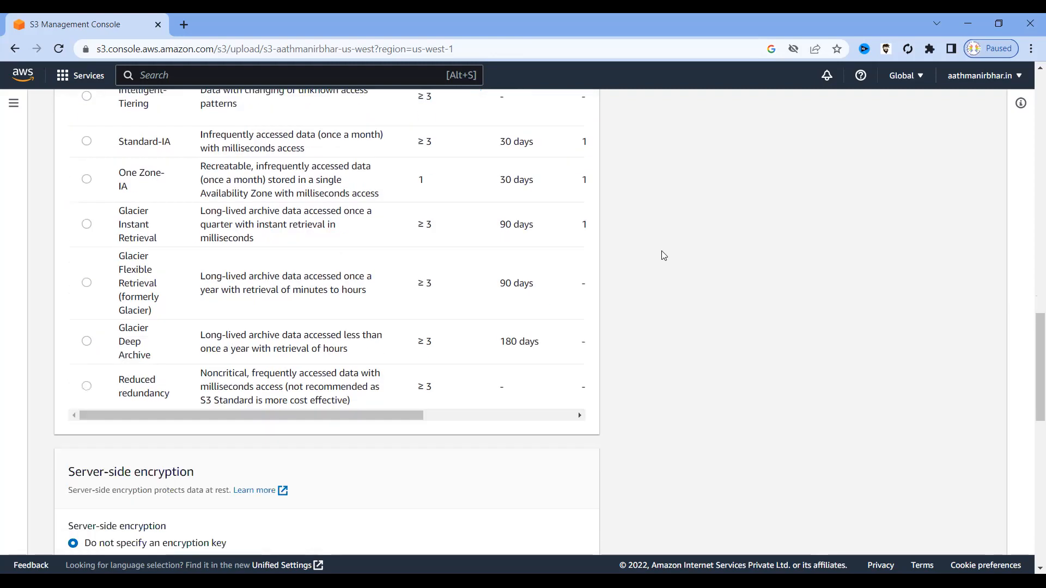
{"action": "scroll", "coordinate": [663, 255], "scroll_direction": "down", "scroll_amount": 5}
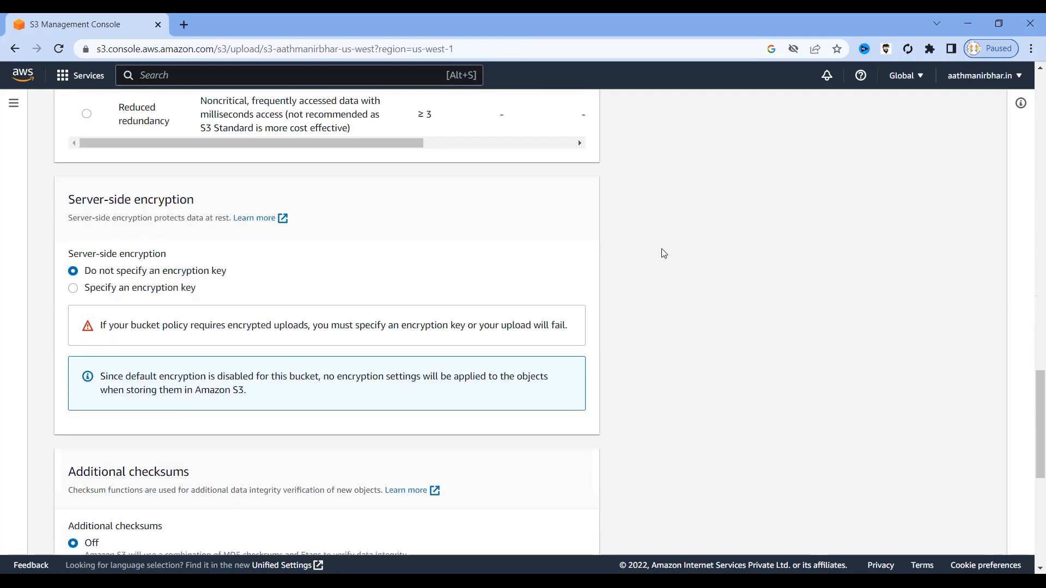
{"action": "scroll", "coordinate": [664, 254], "scroll_direction": "down", "scroll_amount": 5}
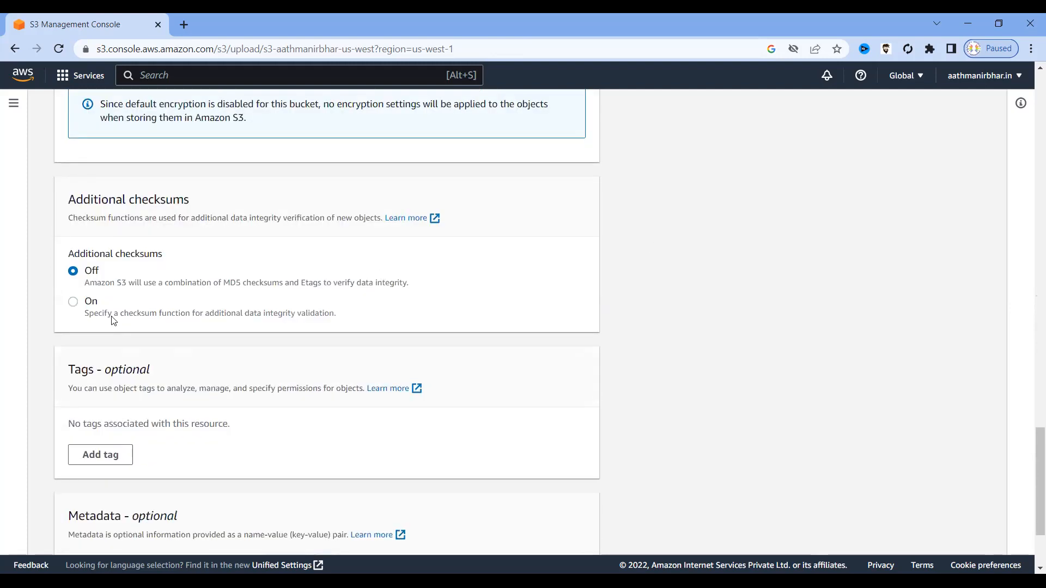
{"action": "scroll", "coordinate": [288, 354], "scroll_direction": "down", "scroll_amount": 3}
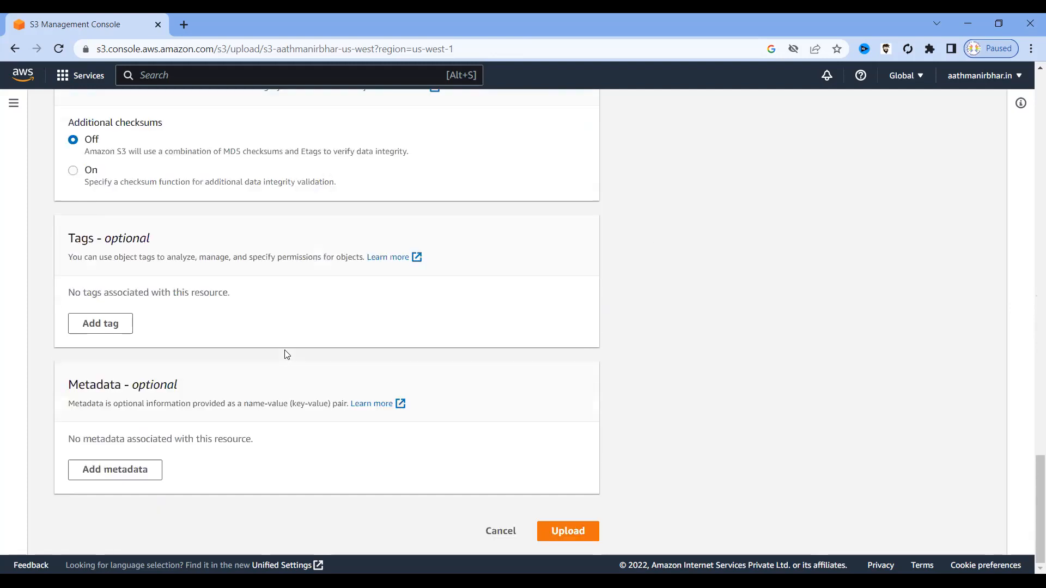
{"action": "left_click", "coordinate": [568, 535]}
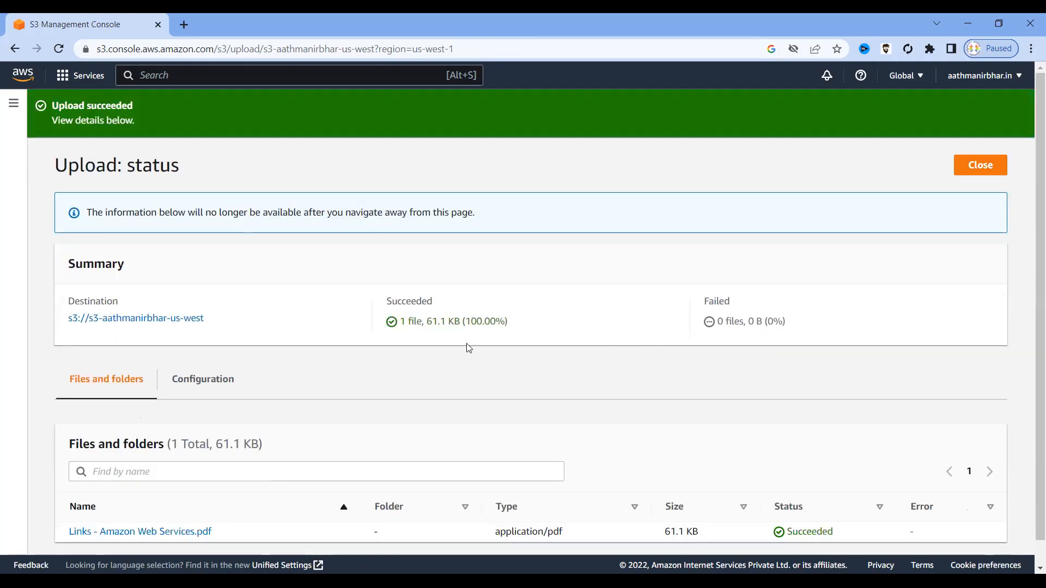
Check the upload summary shows 1 succeeded and 0 failed, then go back to the object list.
{"action": "left_click_drag", "start_coordinate": [436, 318], "coordinate": [380, 299]}
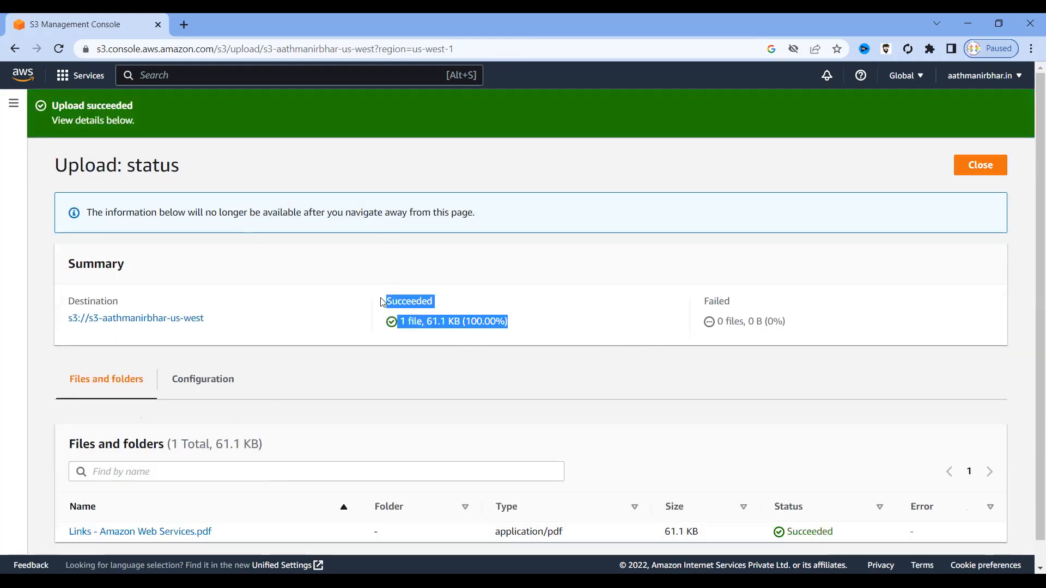
{"action": "left_click_drag", "start_coordinate": [789, 323], "coordinate": [694, 299]}
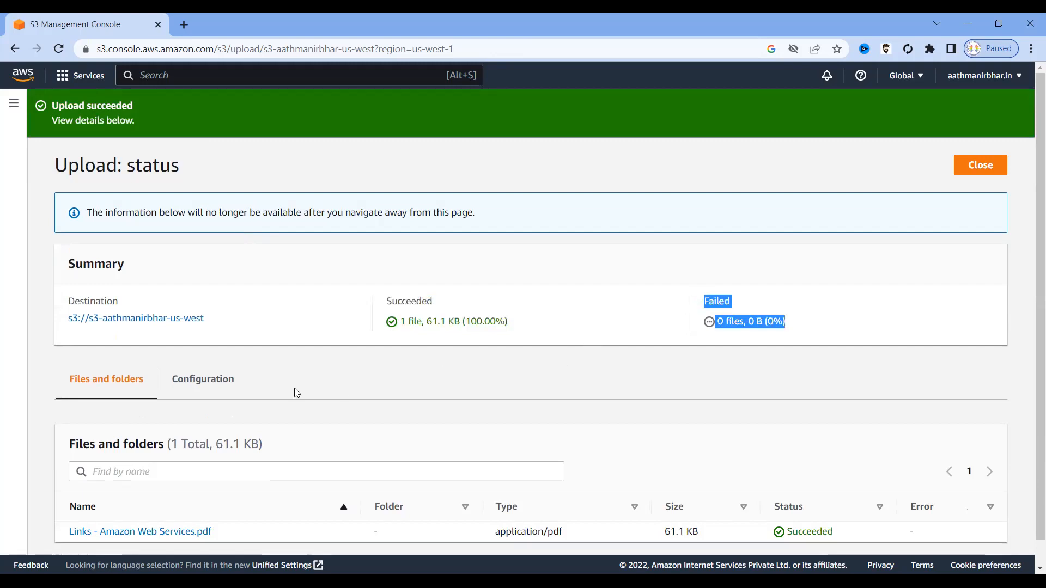
{"action": "scroll", "coordinate": [338, 365], "scroll_direction": "down", "scroll_amount": 1}
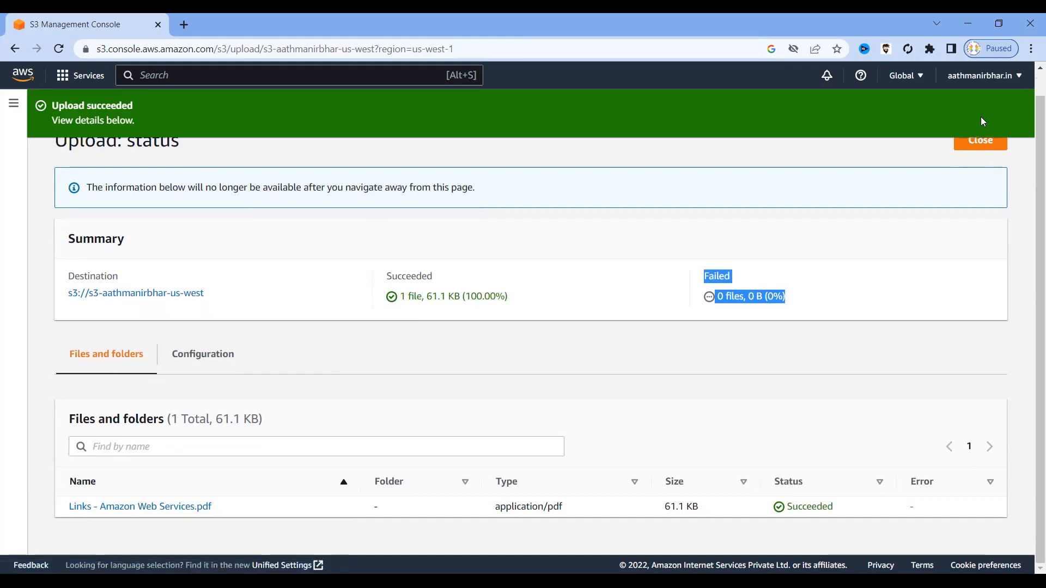
{"action": "scroll", "coordinate": [955, 142], "scroll_direction": "up", "scroll_amount": 1}
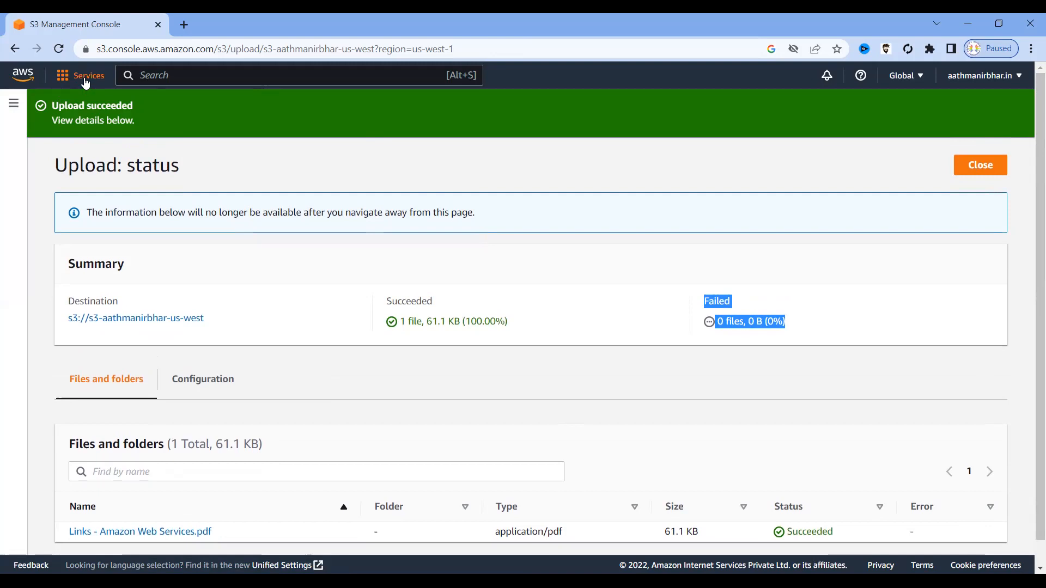
{"action": "left_click", "coordinate": [15, 48]}
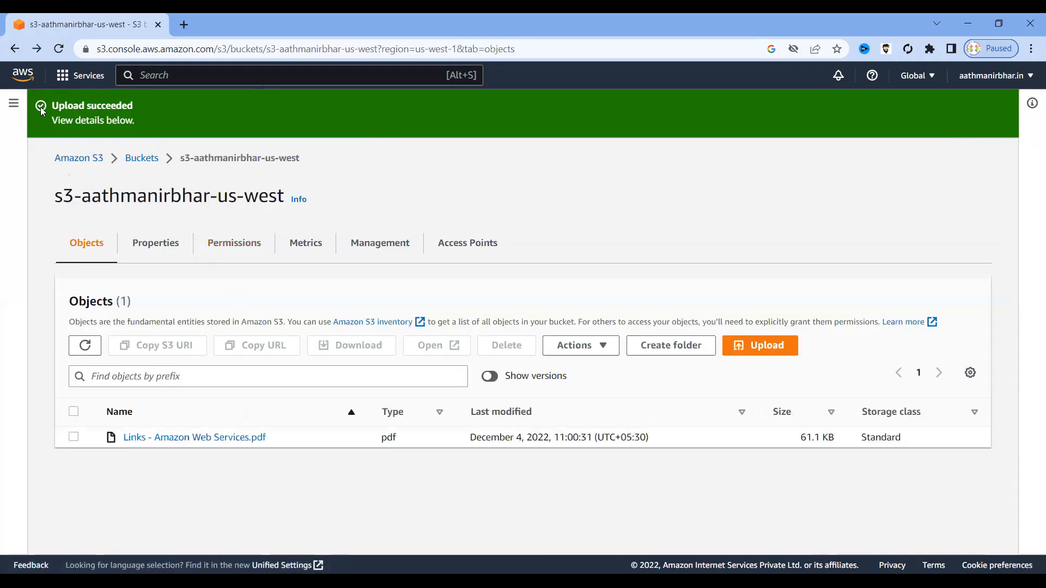
Return to the Buckets list and open s3-aathmanirbhar-us-west to see its objects.
{"action": "left_click", "coordinate": [15, 48]}
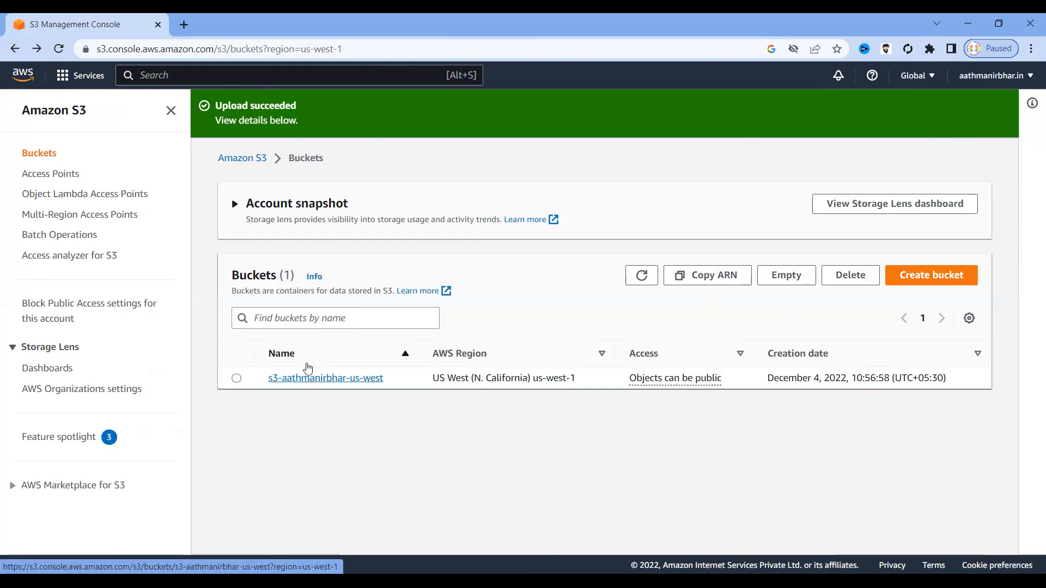
{"action": "left_click", "coordinate": [238, 161]}
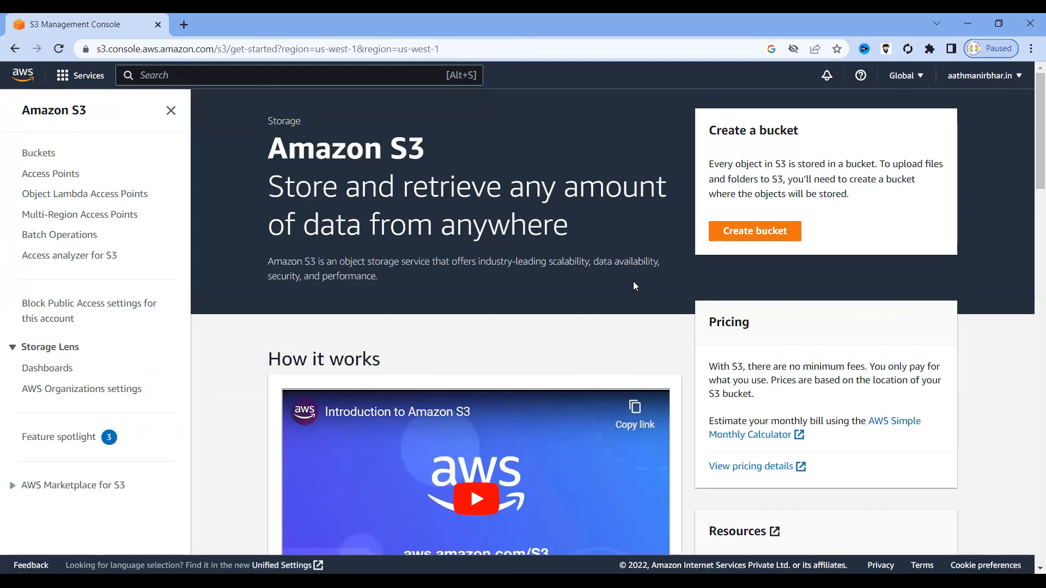
{"action": "left_click", "coordinate": [773, 233]}
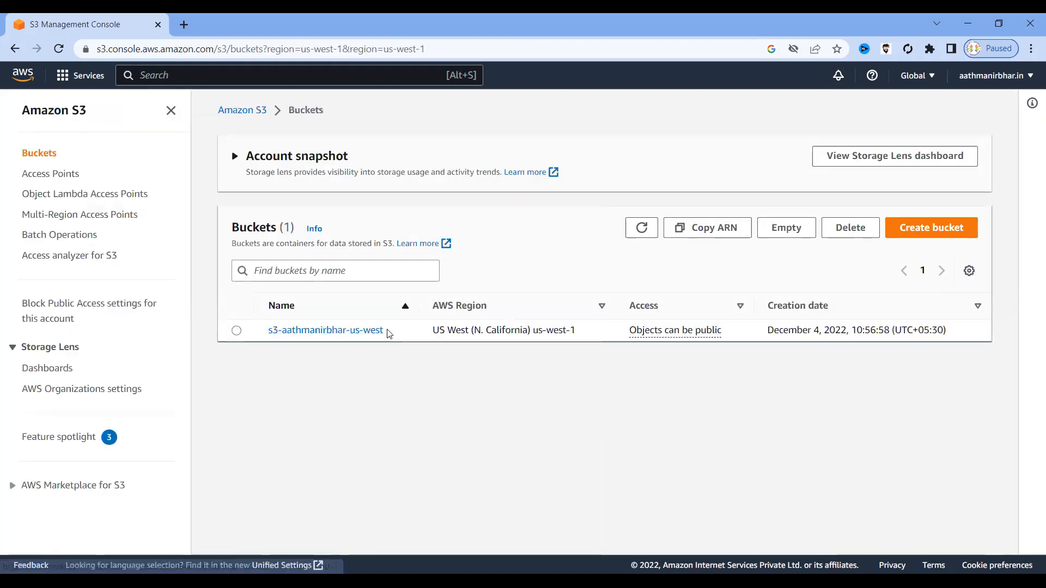
{"action": "left_click_drag", "start_coordinate": [387, 331], "coordinate": [269, 330]}
{"action": "left_click", "coordinate": [342, 354]}
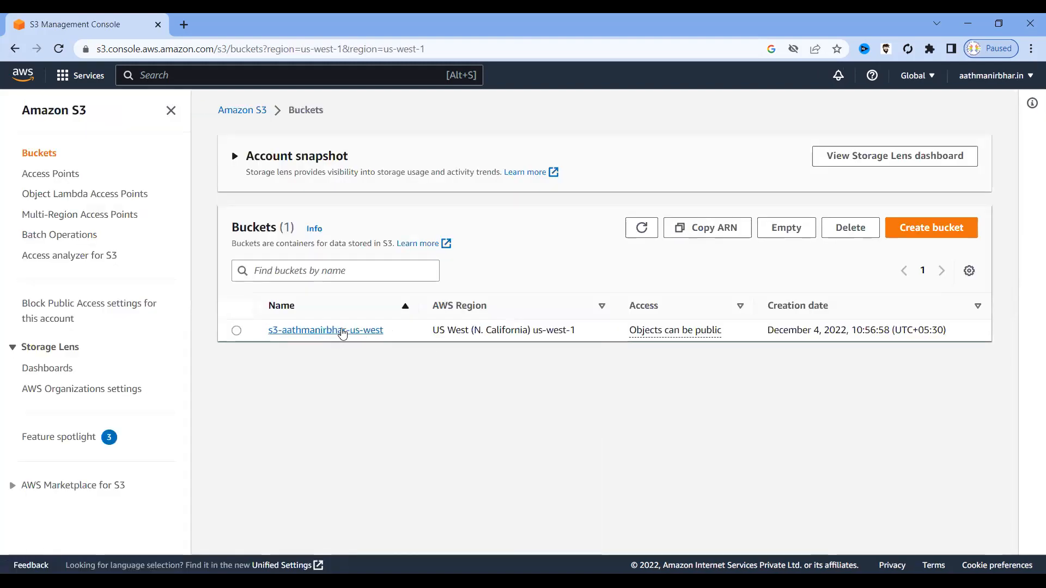
{"action": "left_click", "coordinate": [339, 330]}
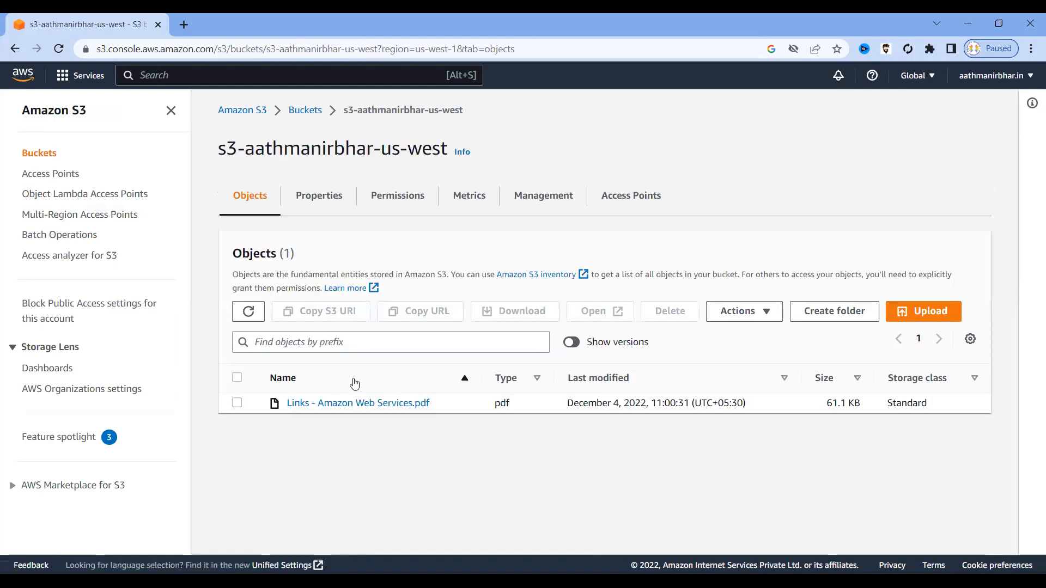
Open the Links - Amazon Web Services.pdf object and copy its Object URL.
{"action": "left_click", "coordinate": [330, 404]}
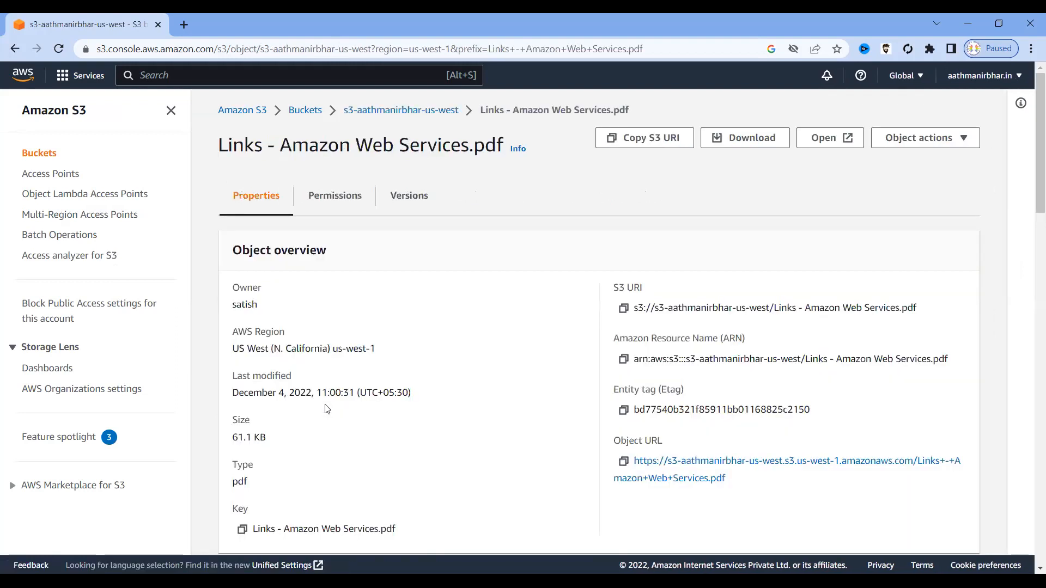
{"action": "left_click", "coordinate": [624, 463]}
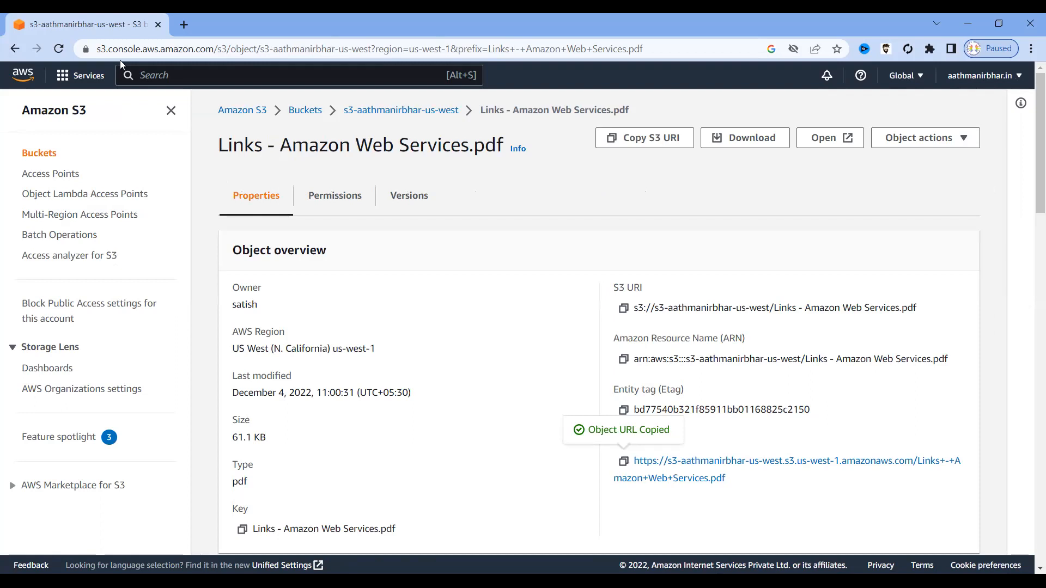
Load the copied object URL in a new Chrome tab.
{"action": "left_click", "coordinate": [183, 24]}
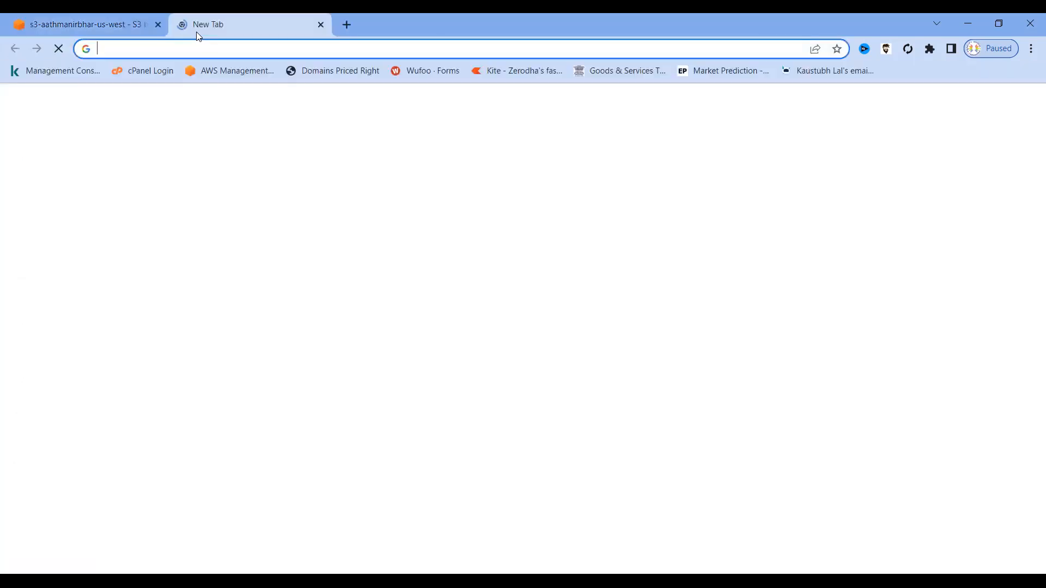
{"action": "key", "text": "ctrl+v"}
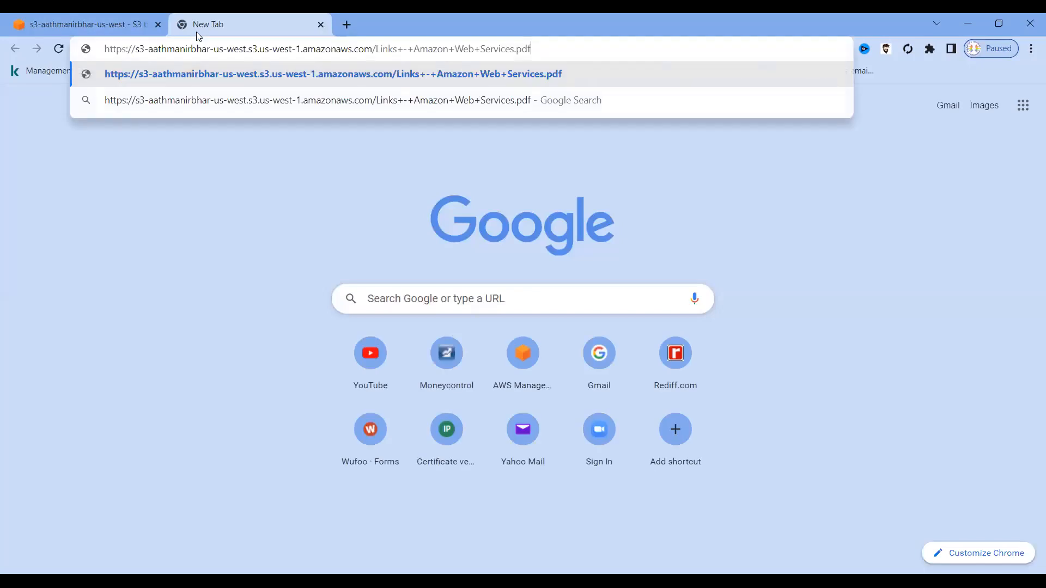
{"action": "key", "text": "Return"}
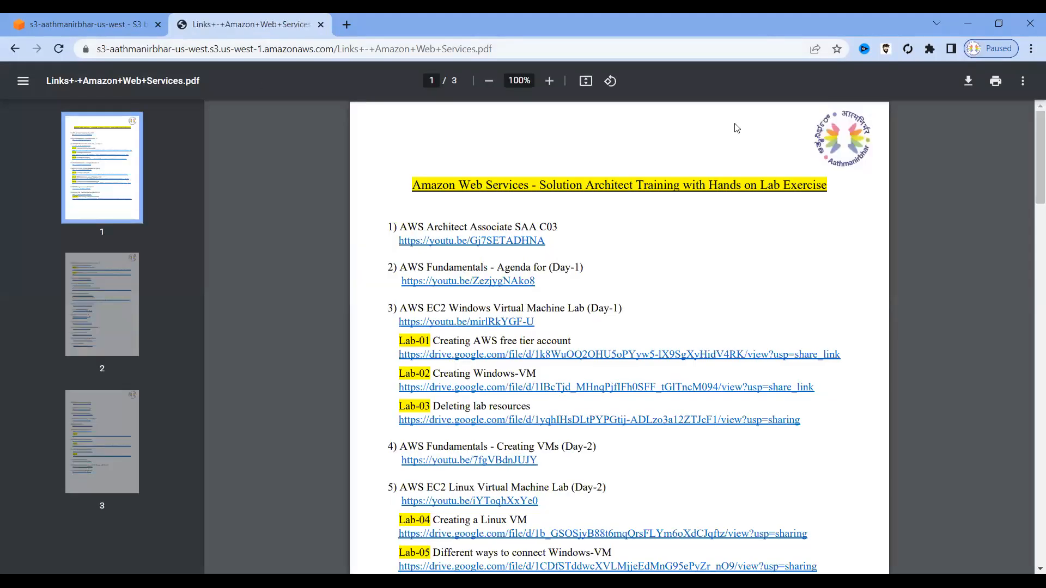
Cancel the PDF download and close the PDF tab to return to the S3 console.
{"action": "left_click", "coordinate": [968, 81]}
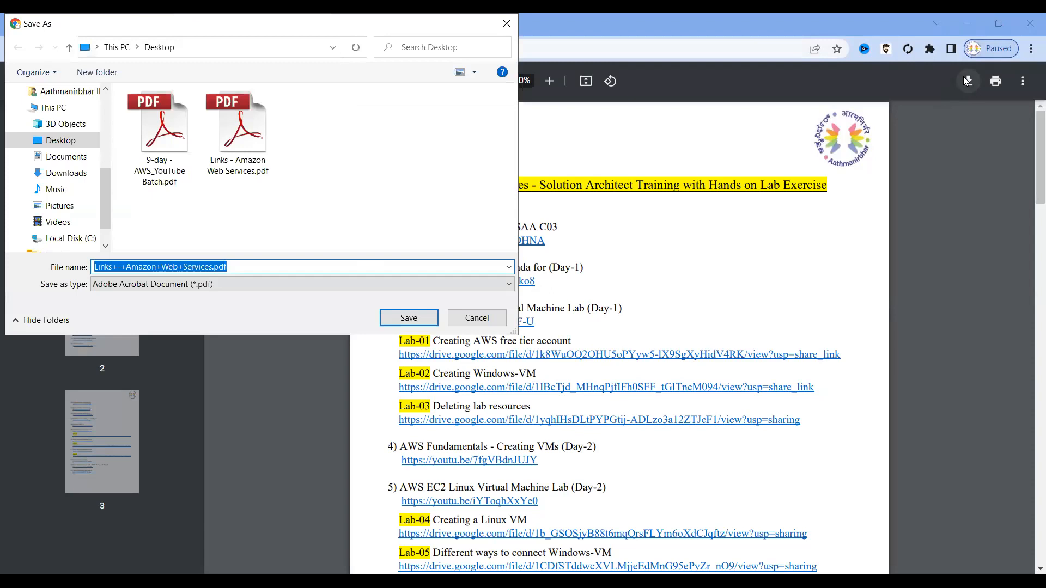
{"action": "left_click", "coordinate": [477, 317]}
{"action": "left_click", "coordinate": [184, 49]}
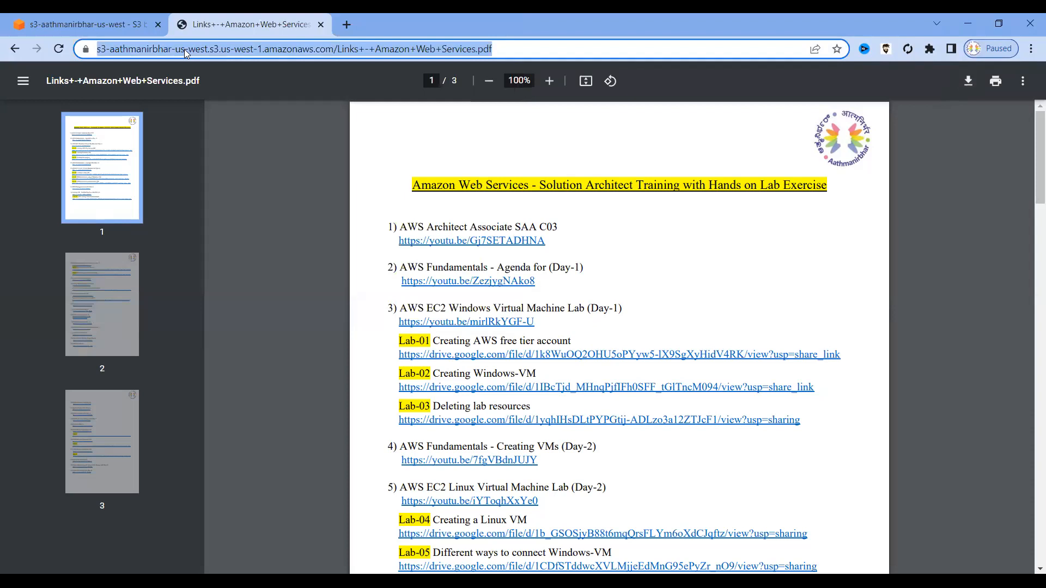
{"action": "key", "text": "alt+Tab"}
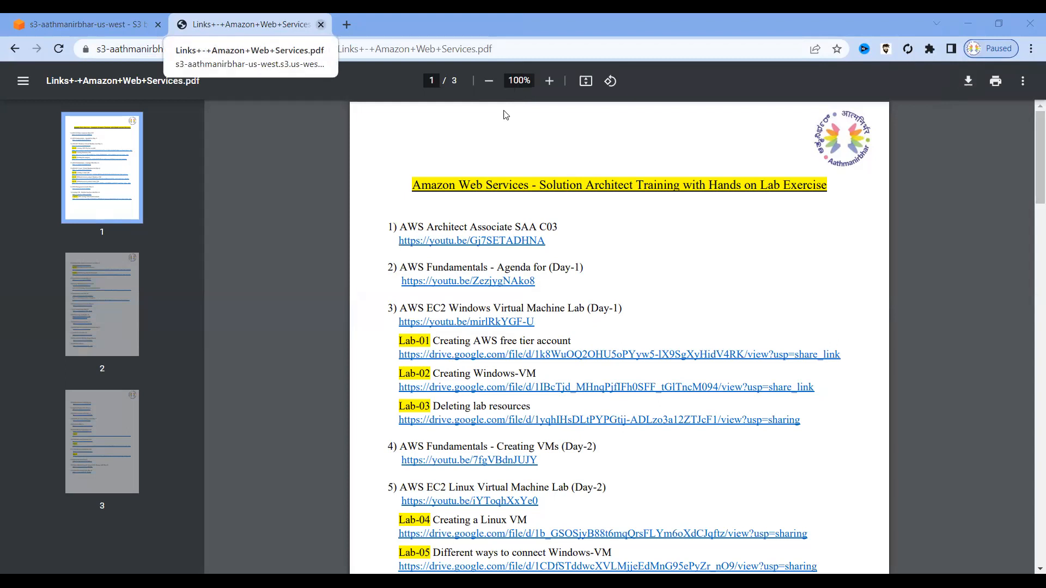
{"action": "key", "text": "ctrl+w"}
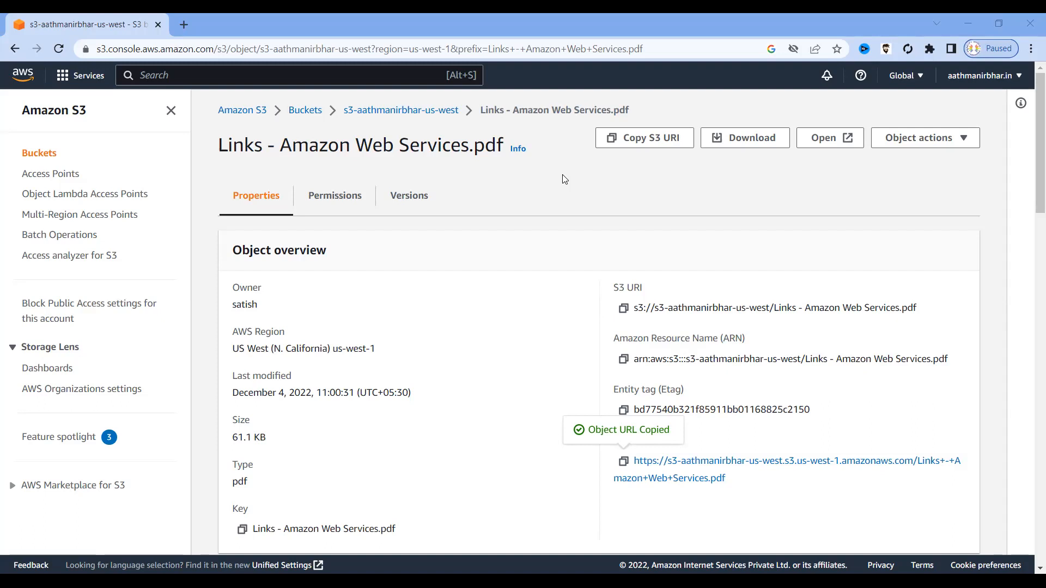
Highlight the PDF object's Object URL on its S3 page, then clear the selection.
{"action": "triple_click", "coordinate": [744, 486]}
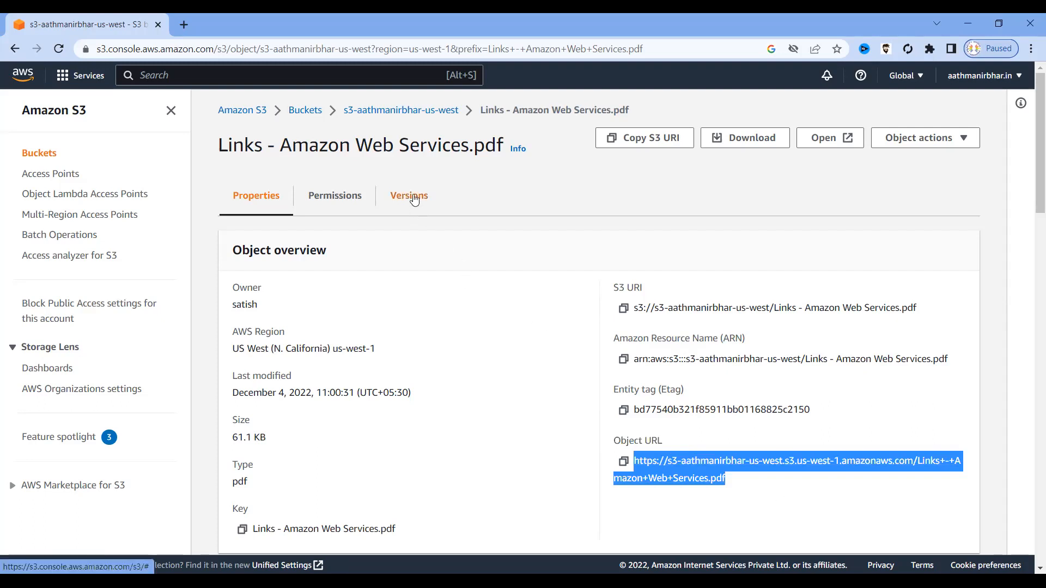
{"action": "left_click", "coordinate": [436, 316]}
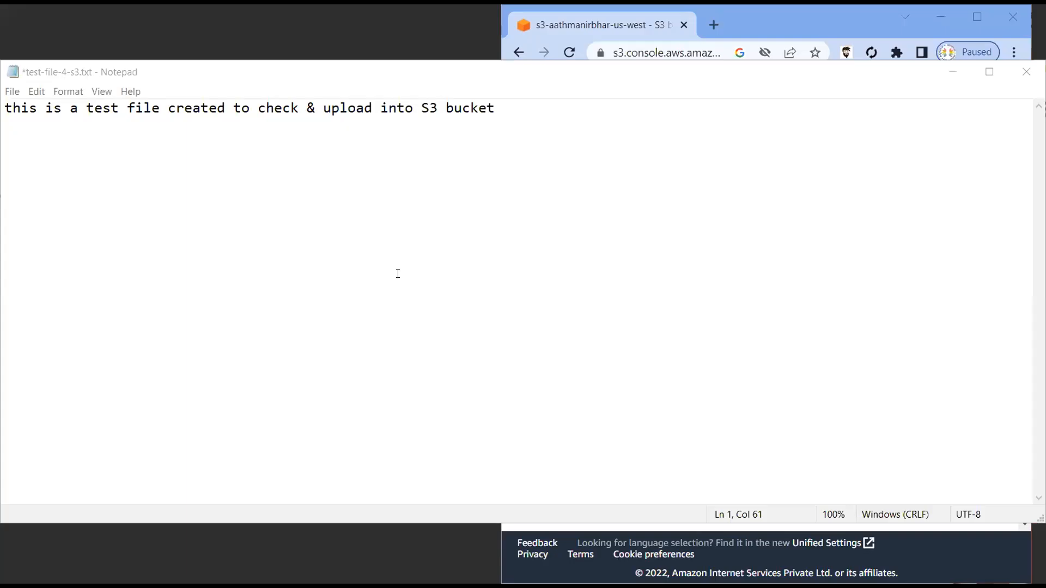
Save test-file-4-s3.txt in Notepad with Ctrl+S and minimize Notepad back to the browser.
{"action": "left_click", "coordinate": [363, 274]}
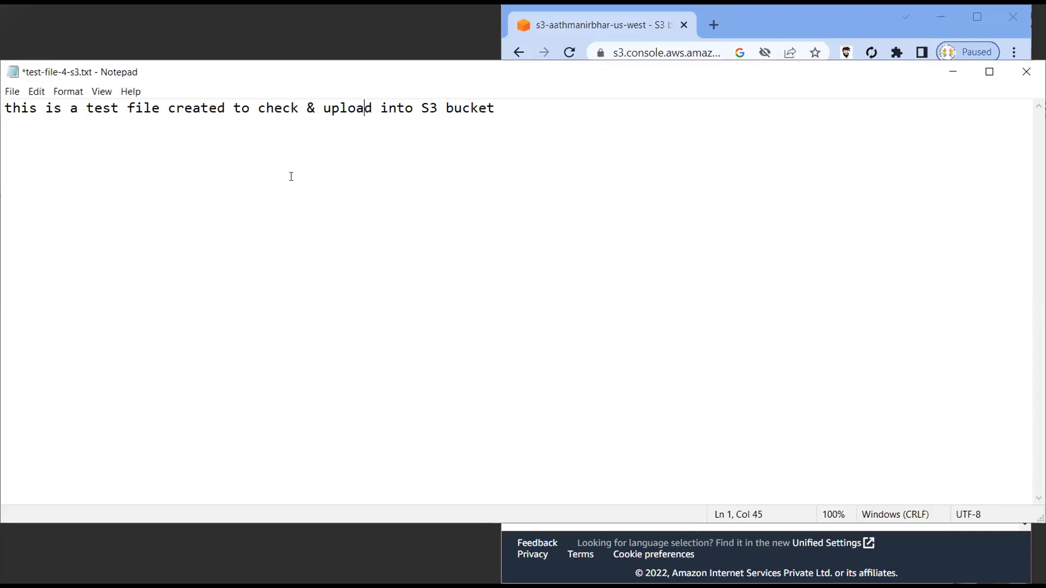
{"action": "left_click", "coordinate": [527, 173]}
{"action": "left_click", "coordinate": [428, 191]}
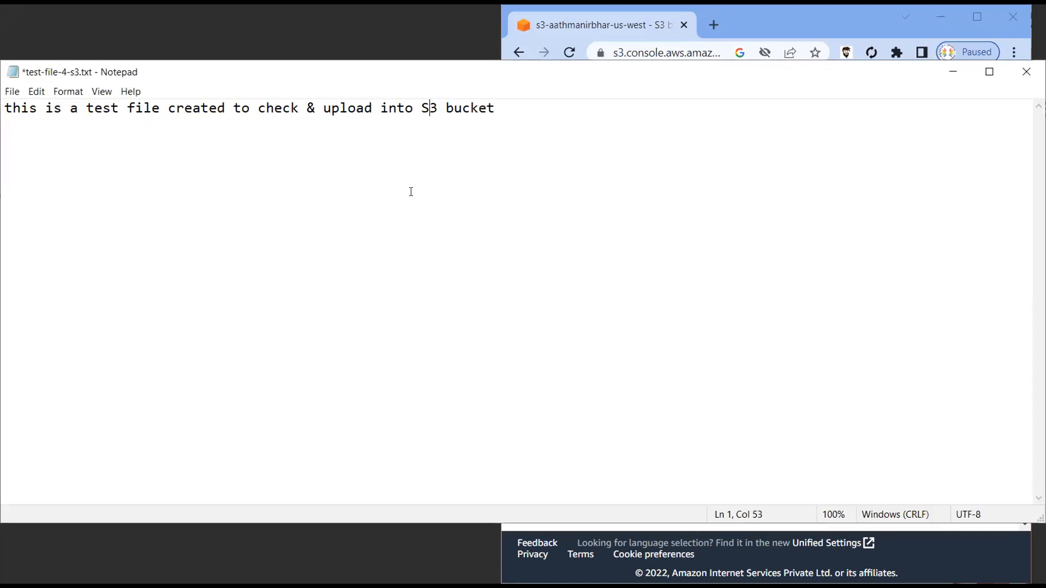
{"action": "left_click", "coordinate": [532, 100]}
{"action": "key", "text": "ctrl+s"}
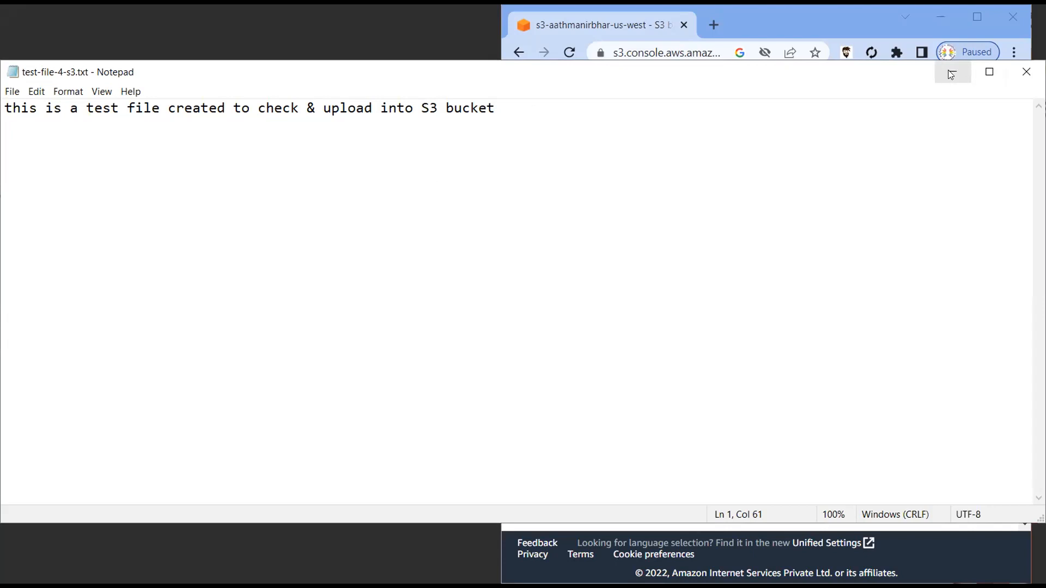
{"action": "left_click", "coordinate": [976, 17]}
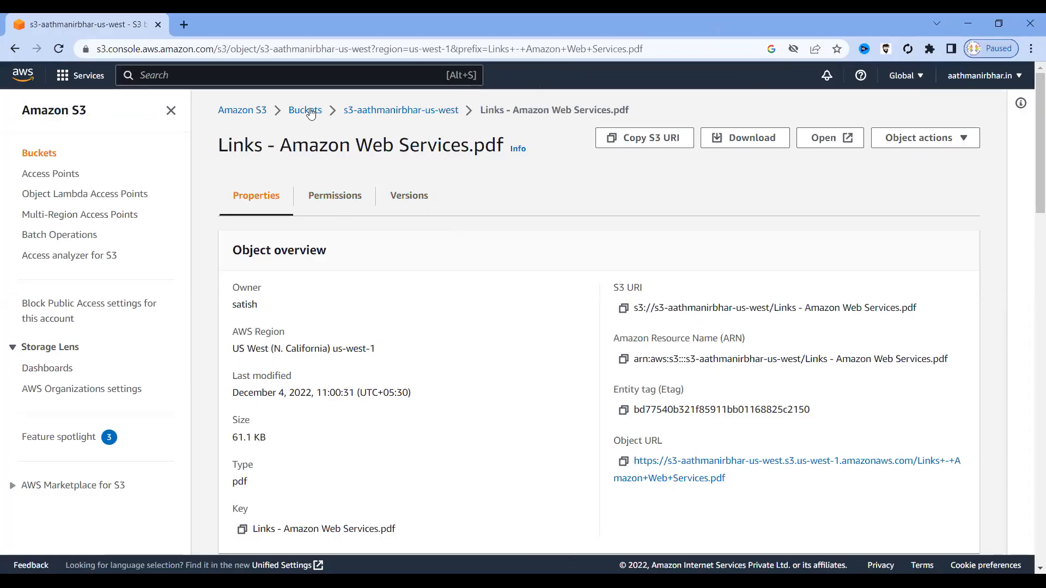
Start an upload in the bucket and add test-file-4-s3.txt from the Desktop.
{"action": "left_click", "coordinate": [301, 110]}
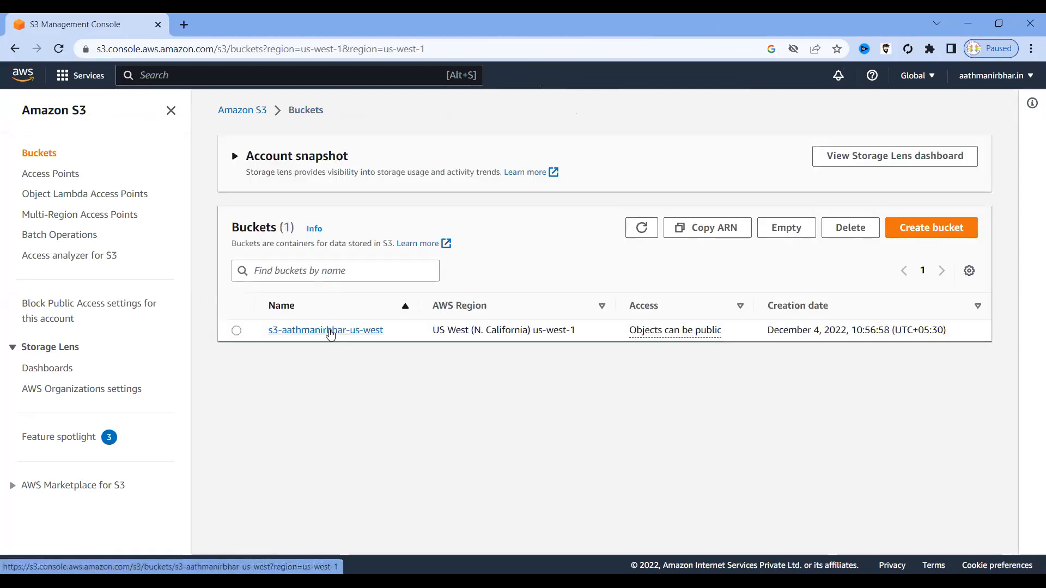
{"action": "left_click", "coordinate": [330, 334]}
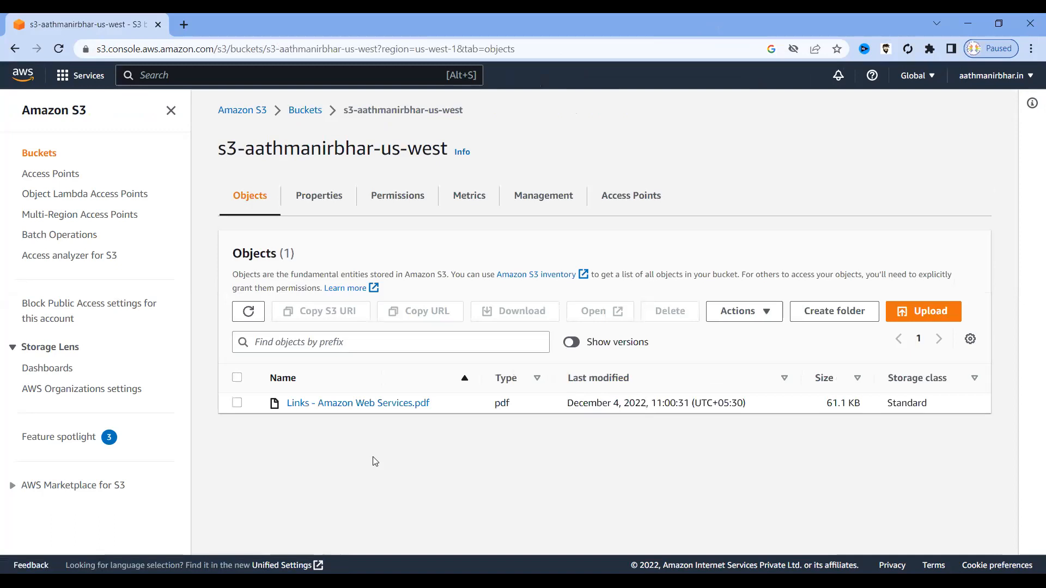
{"action": "left_click", "coordinate": [930, 315]}
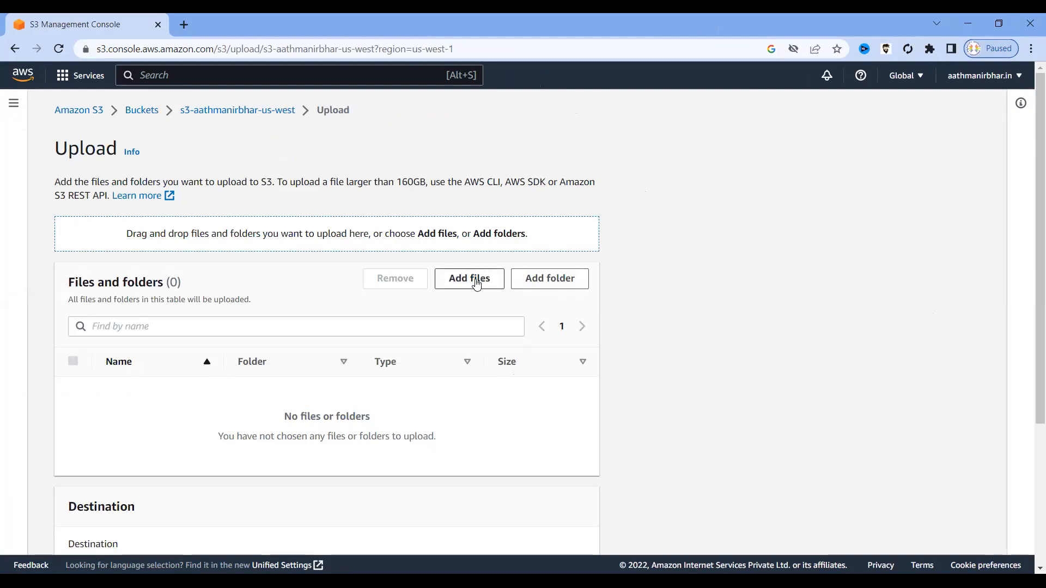
{"action": "left_click", "coordinate": [477, 283]}
{"action": "left_click", "coordinate": [157, 232]}
{"action": "left_click", "coordinate": [409, 318]}
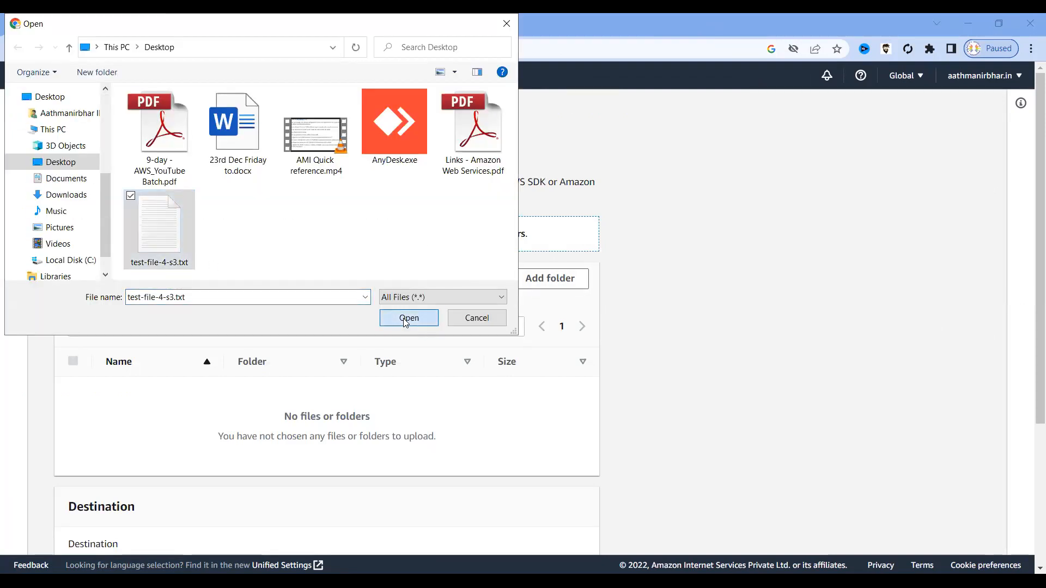
Grant the upload public-read access, acknowledge the risk warning, and upload the file.
{"action": "scroll", "coordinate": [240, 416], "scroll_direction": "down", "scroll_amount": 3}
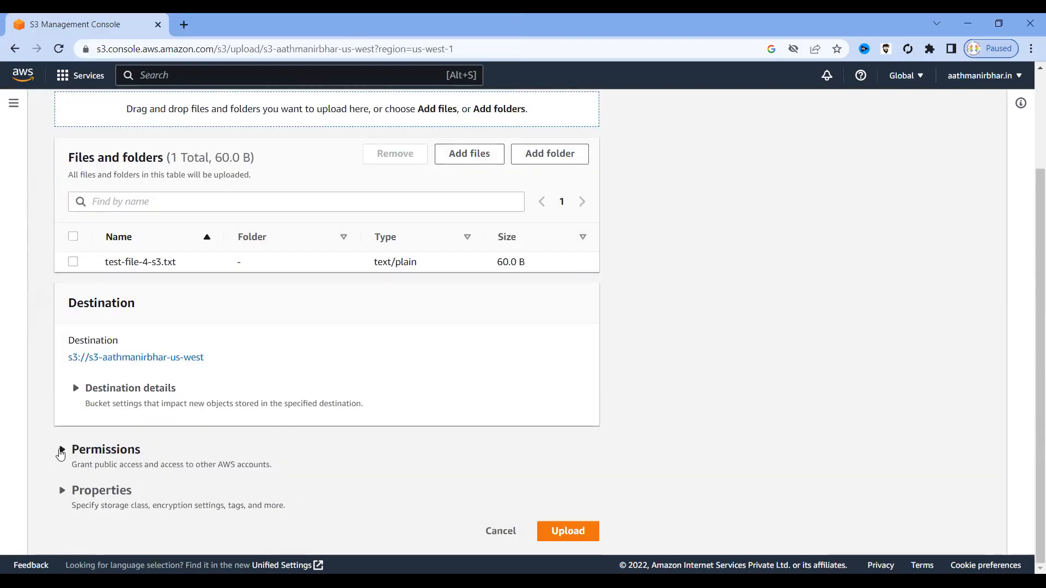
{"action": "left_click", "coordinate": [61, 450]}
{"action": "scroll", "coordinate": [201, 448], "scroll_direction": "down", "scroll_amount": 4}
{"action": "scroll", "coordinate": [203, 448], "scroll_direction": "down", "scroll_amount": 1}
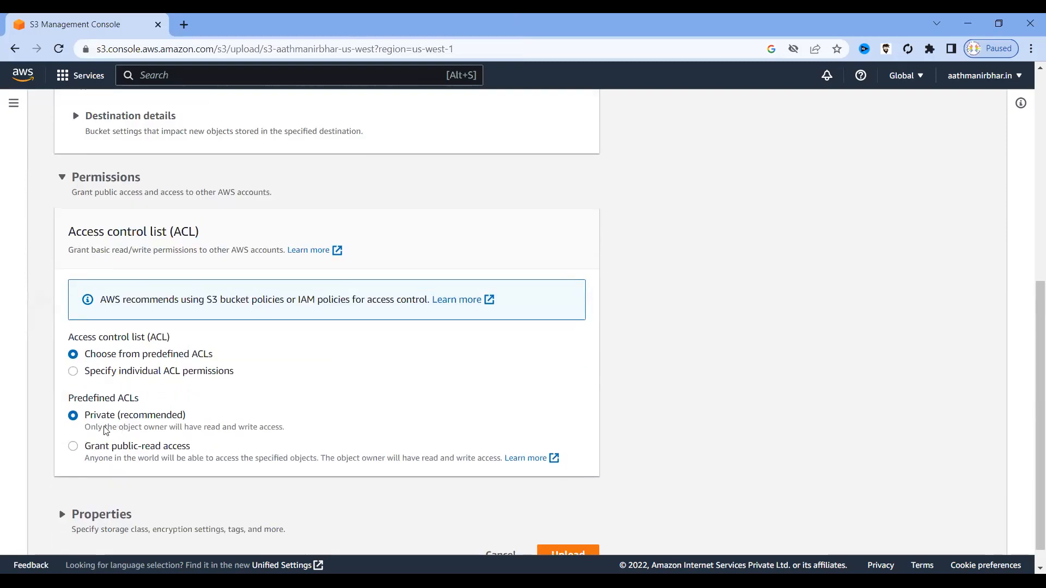
{"action": "left_click", "coordinate": [79, 447]}
{"action": "scroll", "coordinate": [282, 427], "scroll_direction": "down", "scroll_amount": 2}
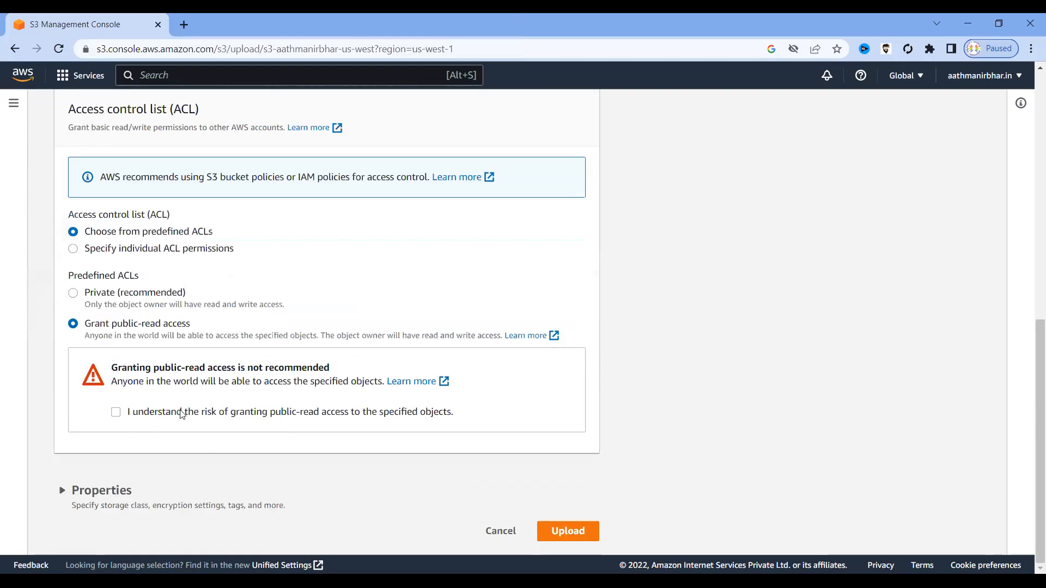
{"action": "left_click", "coordinate": [115, 412]}
{"action": "scroll", "coordinate": [350, 244], "scroll_direction": "up", "scroll_amount": 2}
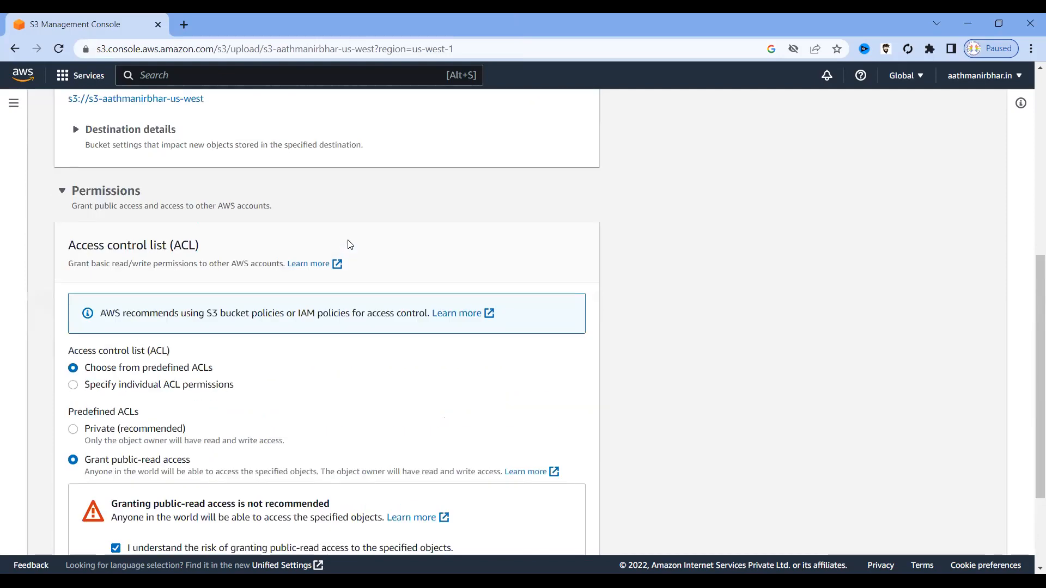
{"action": "scroll", "coordinate": [350, 245], "scroll_direction": "down", "scroll_amount": 3}
{"action": "left_click", "coordinate": [568, 531]}
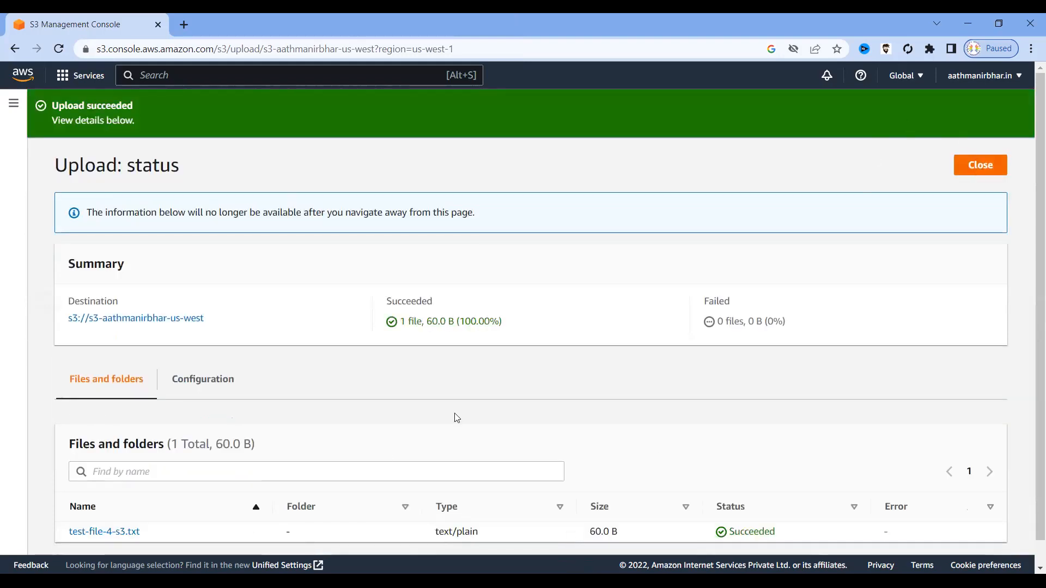
Confirm the upload succeeded, then open test-file-4-s3.txt's details and copy its Object URL.
{"action": "scroll", "coordinate": [392, 450], "scroll_direction": "down", "scroll_amount": 1}
{"action": "left_click_drag", "start_coordinate": [149, 512], "coordinate": [76, 508]}
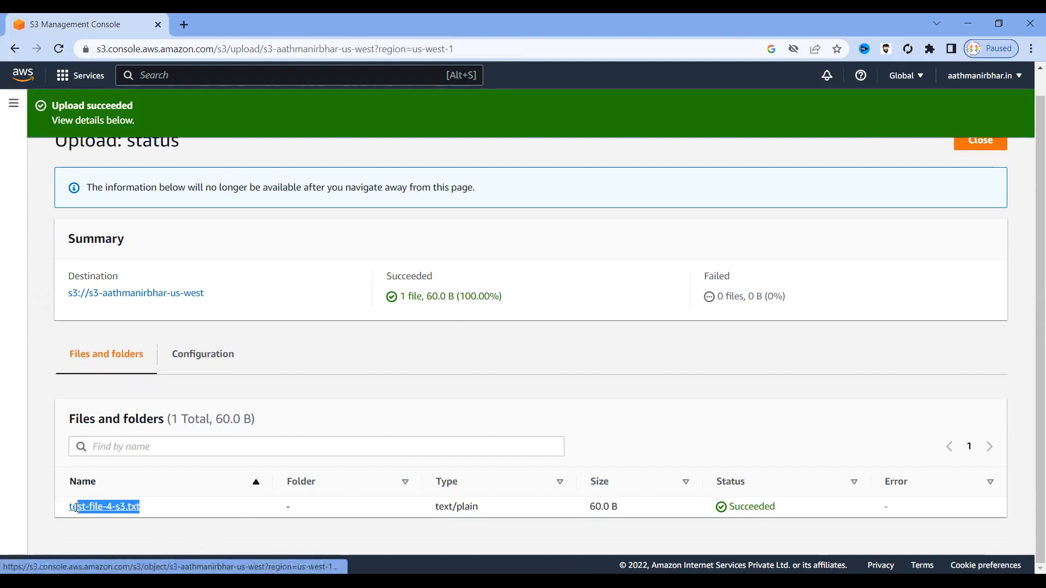
{"action": "left_click_drag", "start_coordinate": [784, 509], "coordinate": [691, 512]}
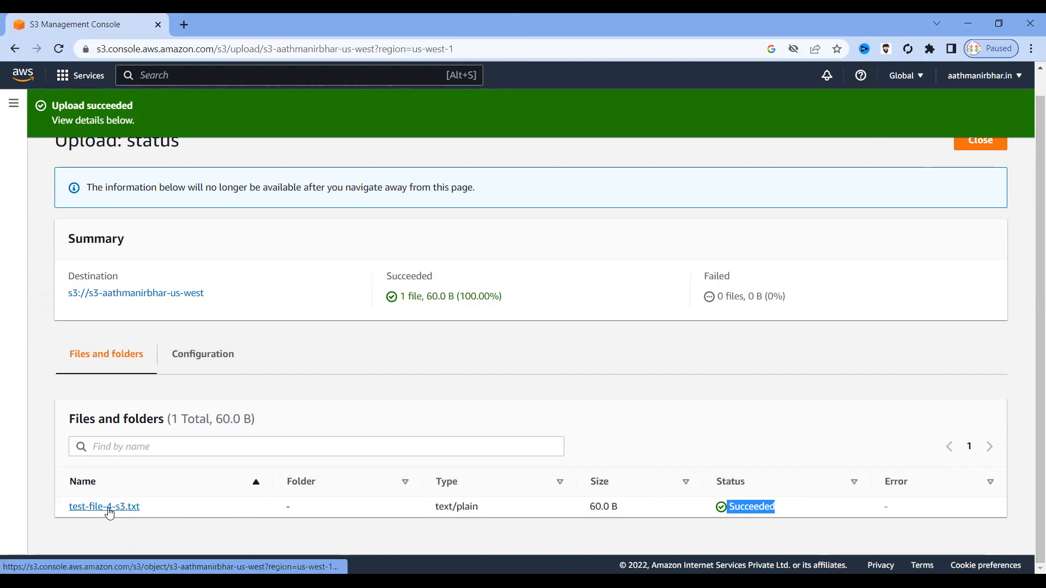
{"action": "left_click", "coordinate": [983, 142]}
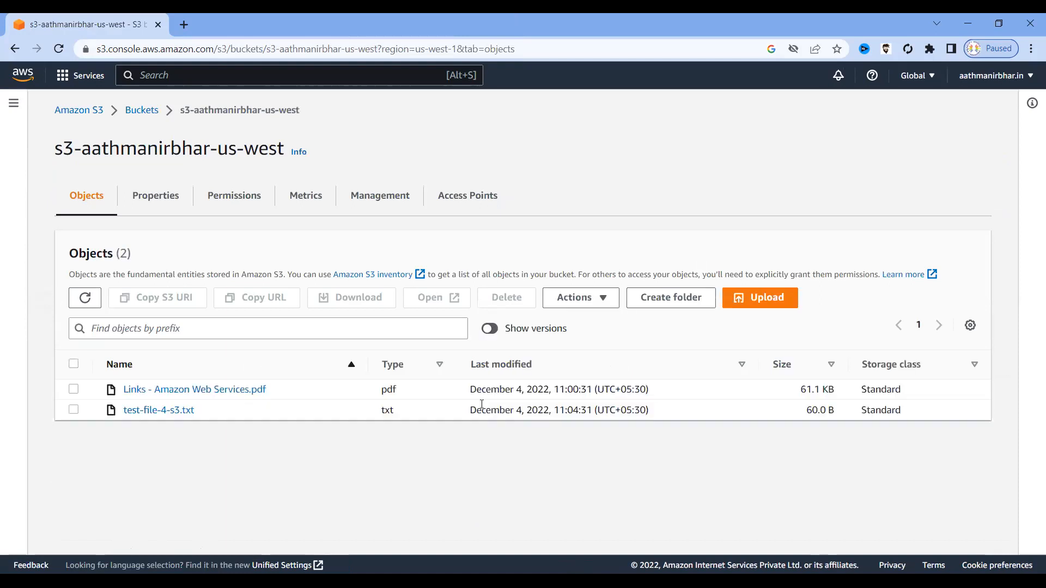
{"action": "left_click", "coordinate": [154, 414]}
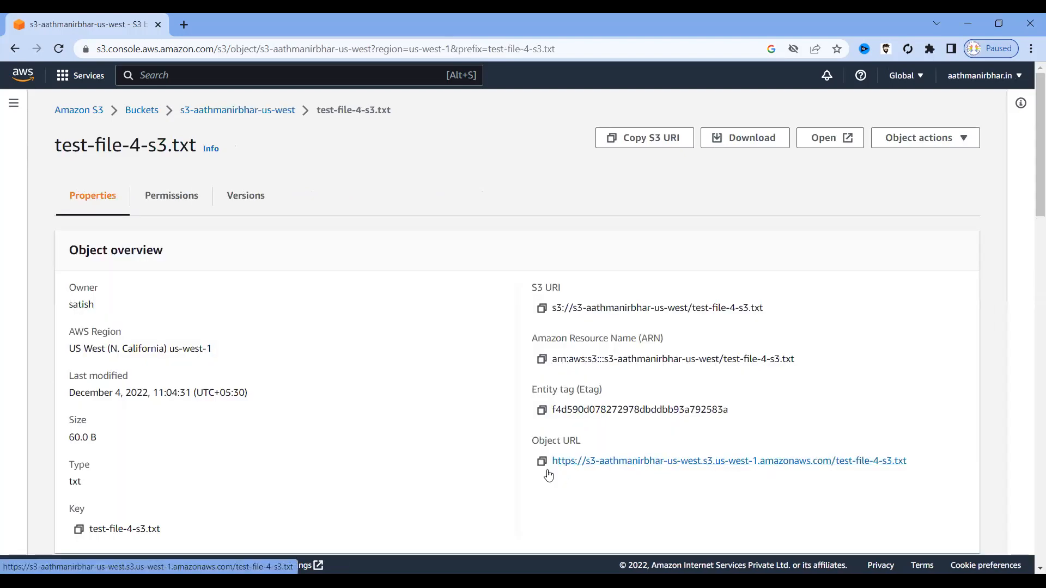
{"action": "left_click", "coordinate": [541, 462]}
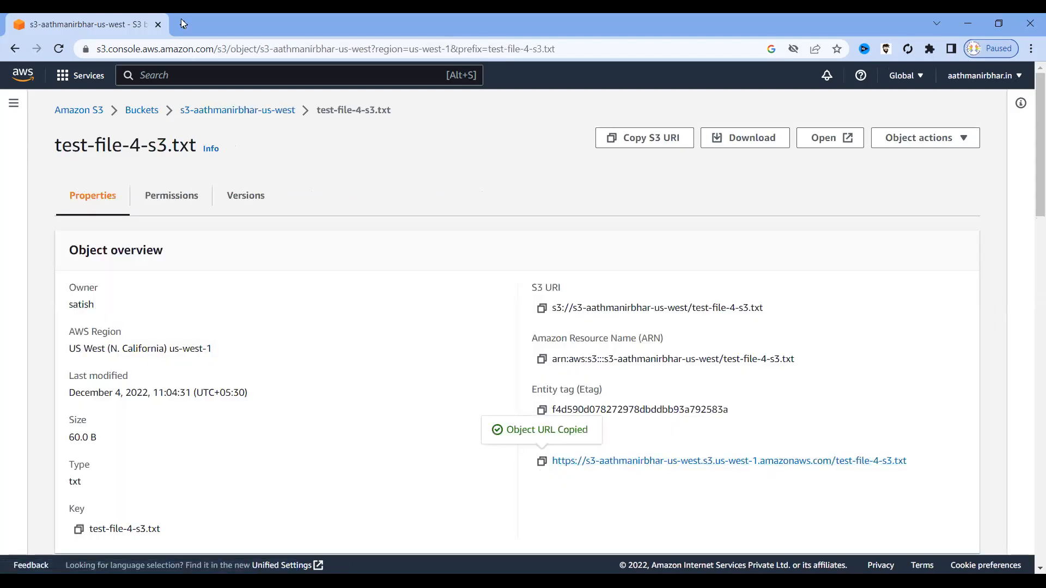
{"action": "left_click", "coordinate": [185, 24]}
Load the pasted object URL to display the test file's text, then return to the S3 tab.
{"action": "key", "text": "ctrl+v"}
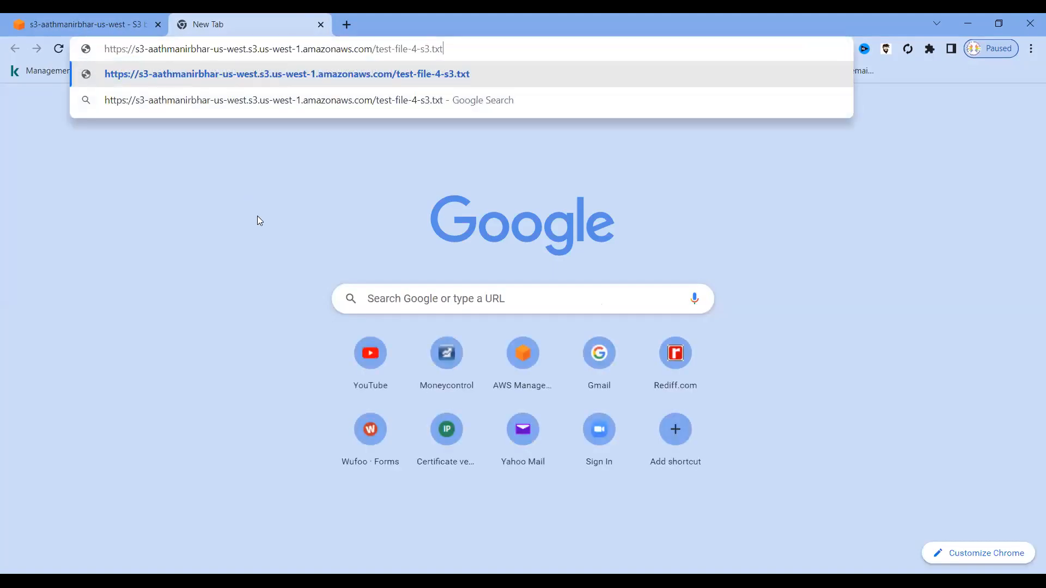
{"action": "key", "text": "Return"}
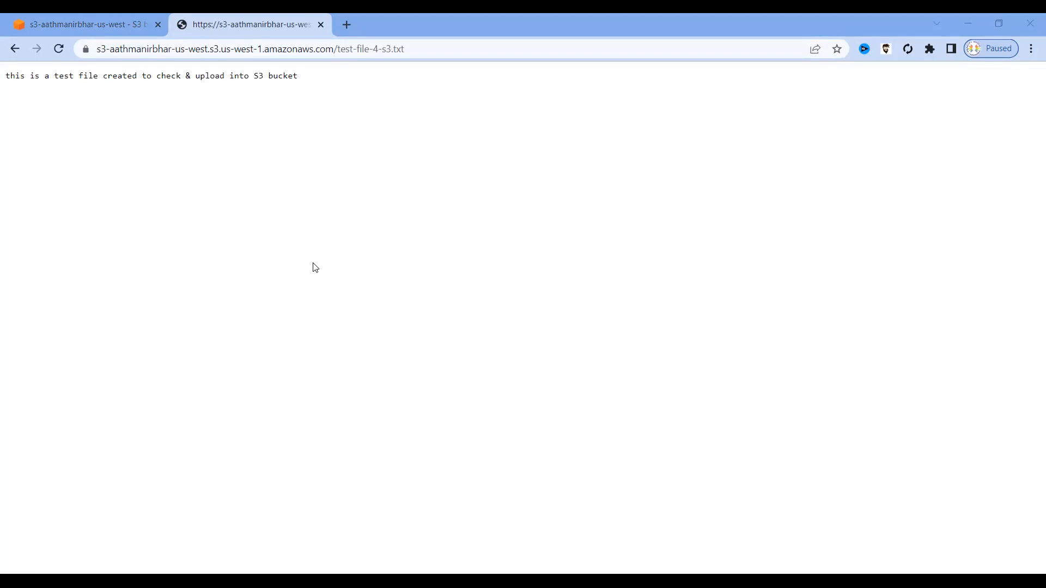
{"action": "left_click", "coordinate": [104, 28]}
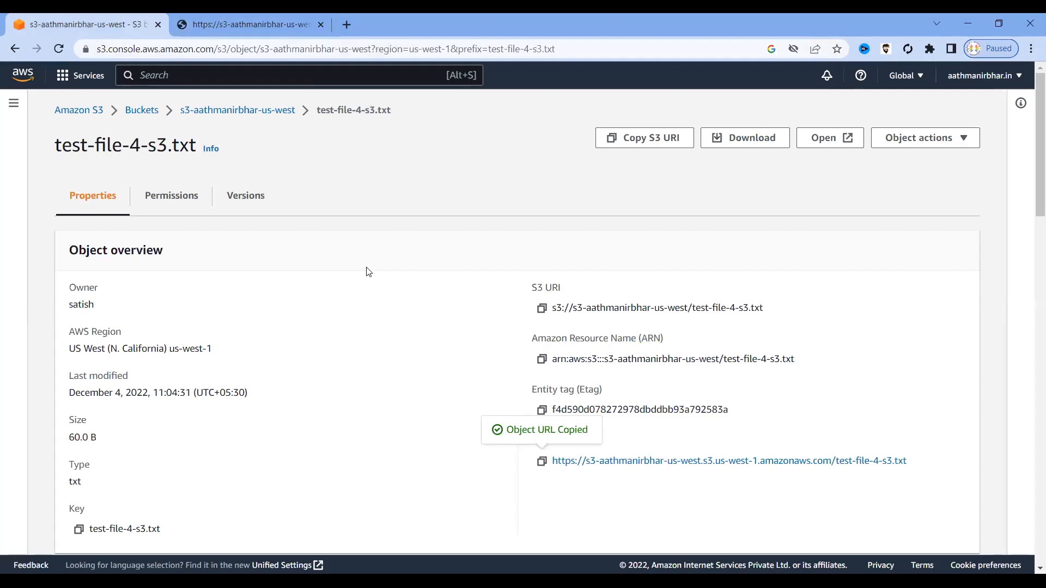
Append 'this document has been modified for testing purpose' on a new line and save the file.
{"action": "key", "text": "alt+Tab"}
{"action": "key", "text": "alt+Tab"}
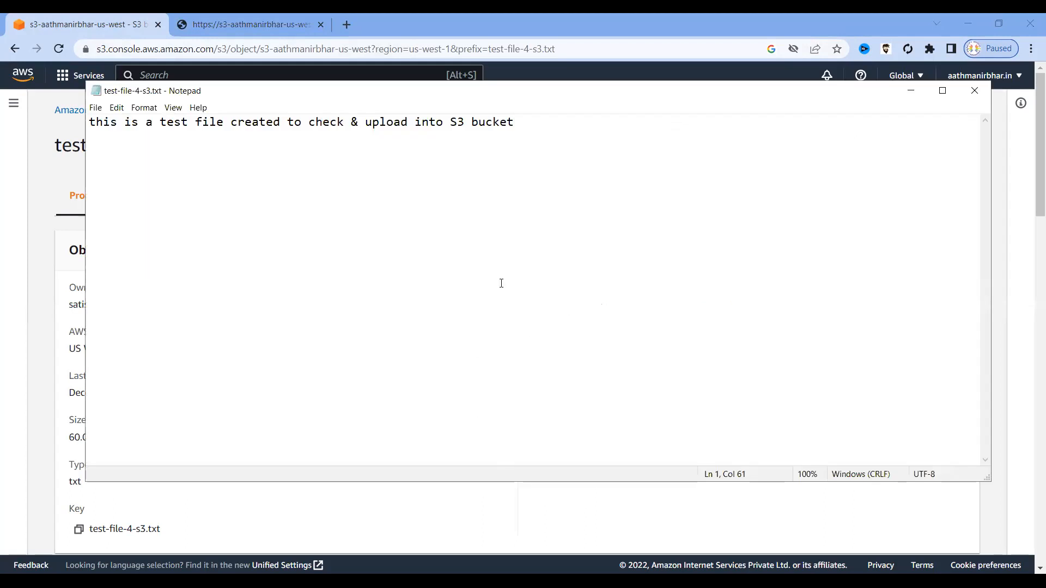
{"action": "key", "text": "Return"}
{"action": "key", "text": "Return"}
{"action": "type", "text": "this t"}
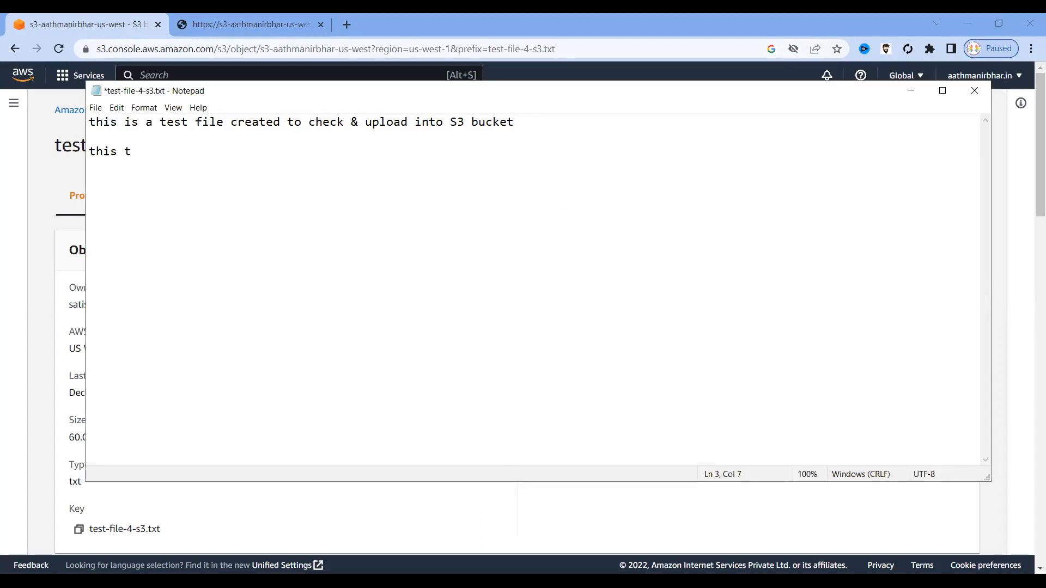
{"action": "key", "text": "BackSpace"}
{"action": "type", "text": "document has been modified"}
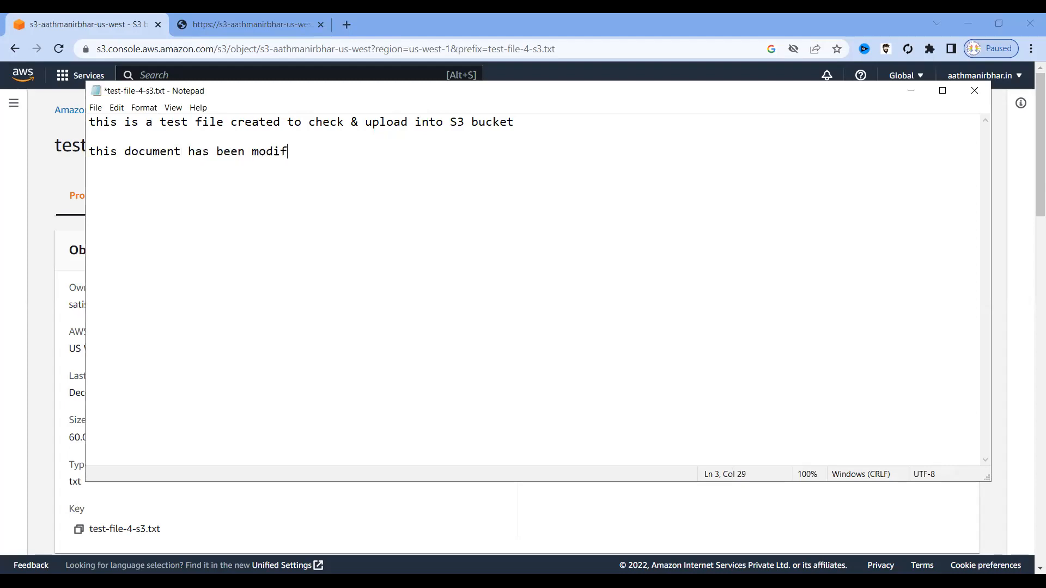
{"action": "type", "text": " for testing purpose"}
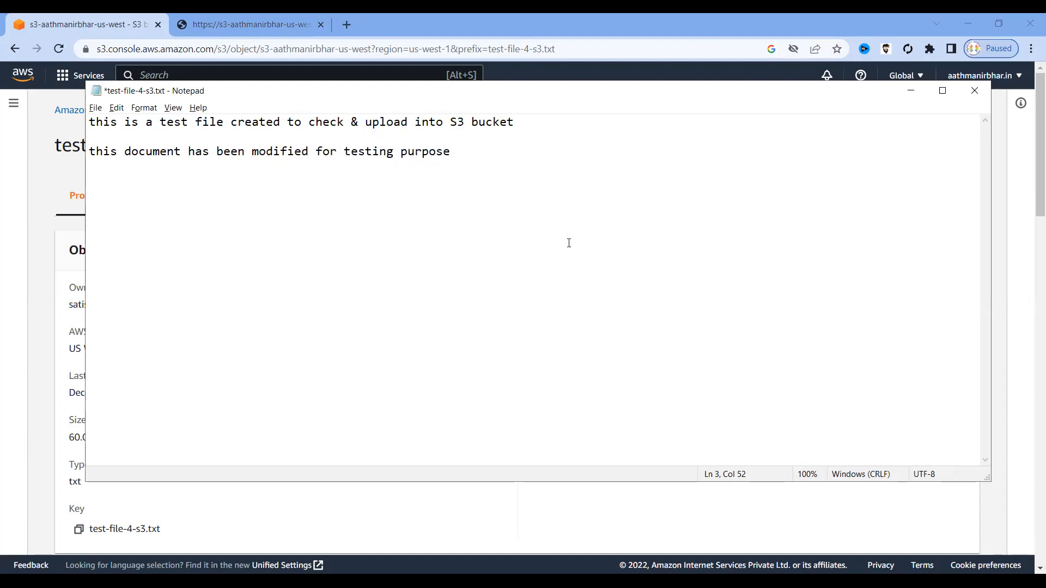
{"action": "key", "text": "ctrl+s"}
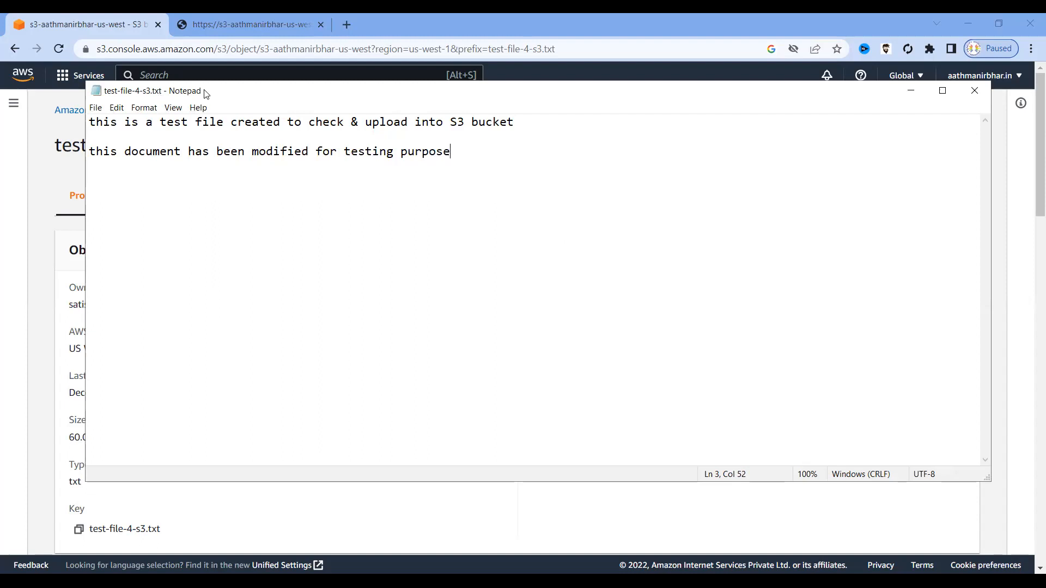
{"action": "left_click_drag", "start_coordinate": [107, 95], "coordinate": [96, 99]}
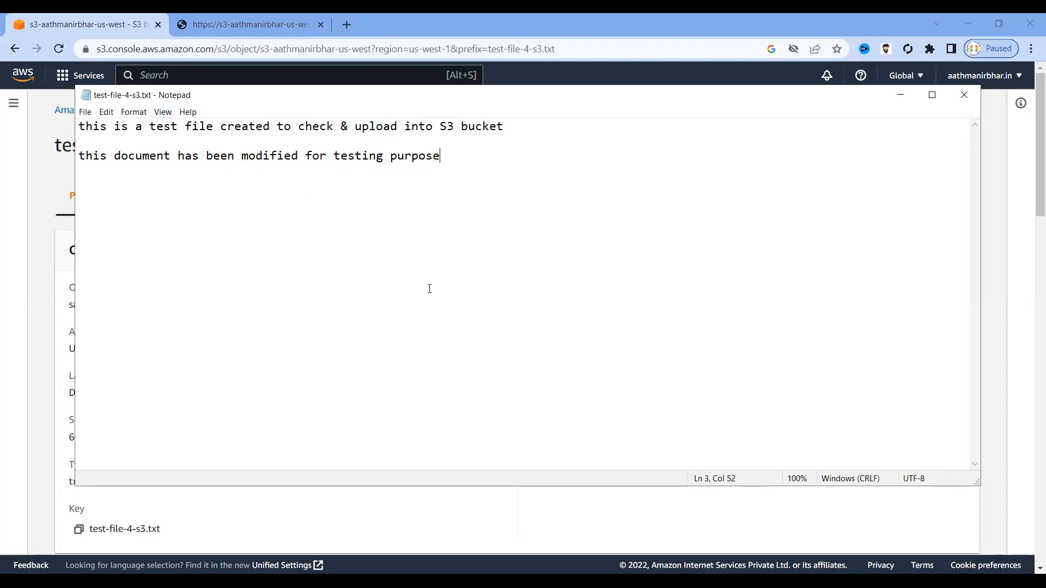
Check that test-file-4-s3.txt's Versions tab lists a single version, then go back to the bucket's objects.
{"action": "left_click", "coordinate": [900, 98]}
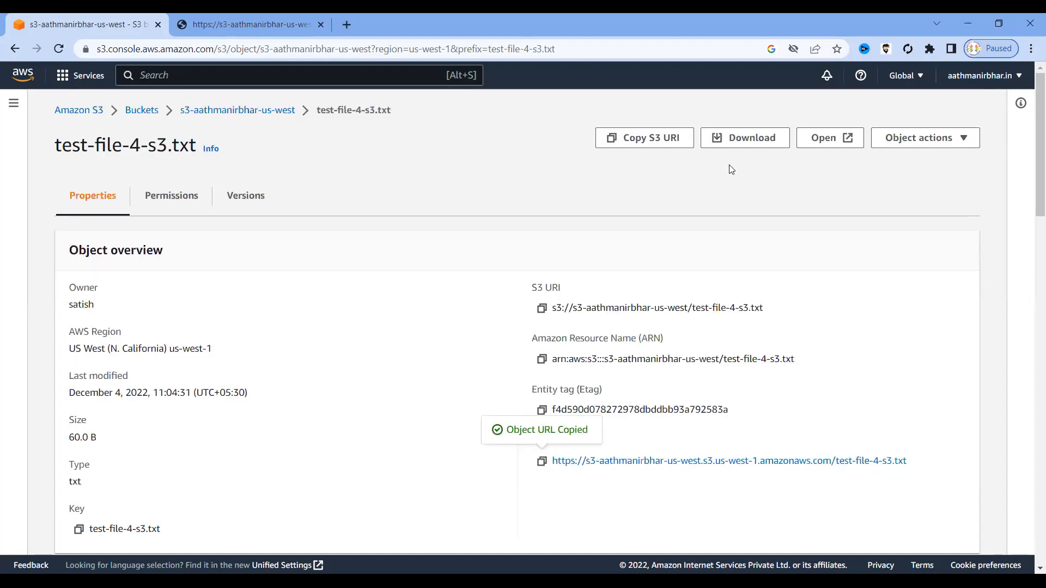
{"action": "left_click", "coordinate": [201, 111]}
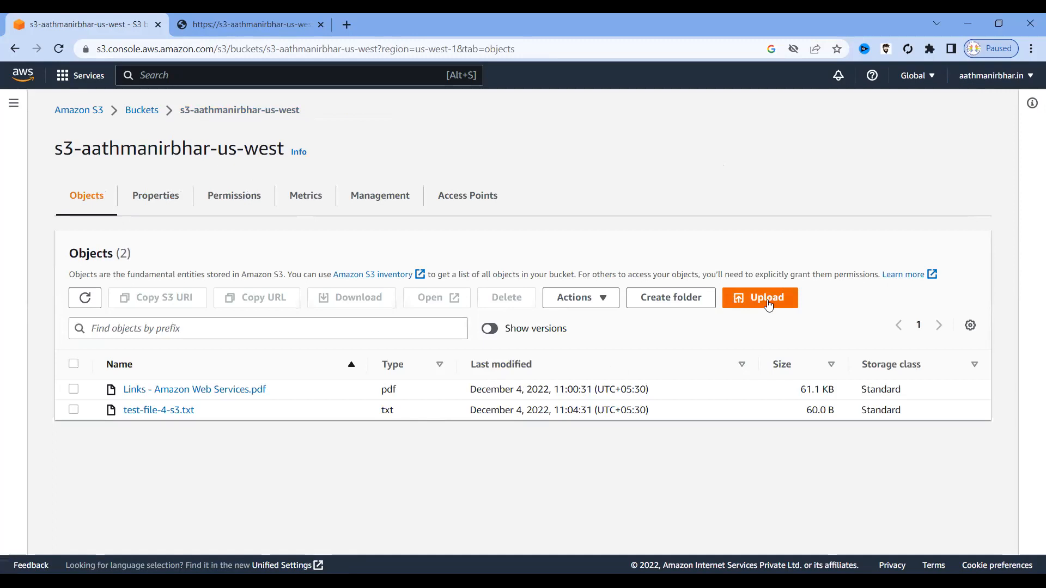
{"action": "left_click", "coordinate": [138, 412]}
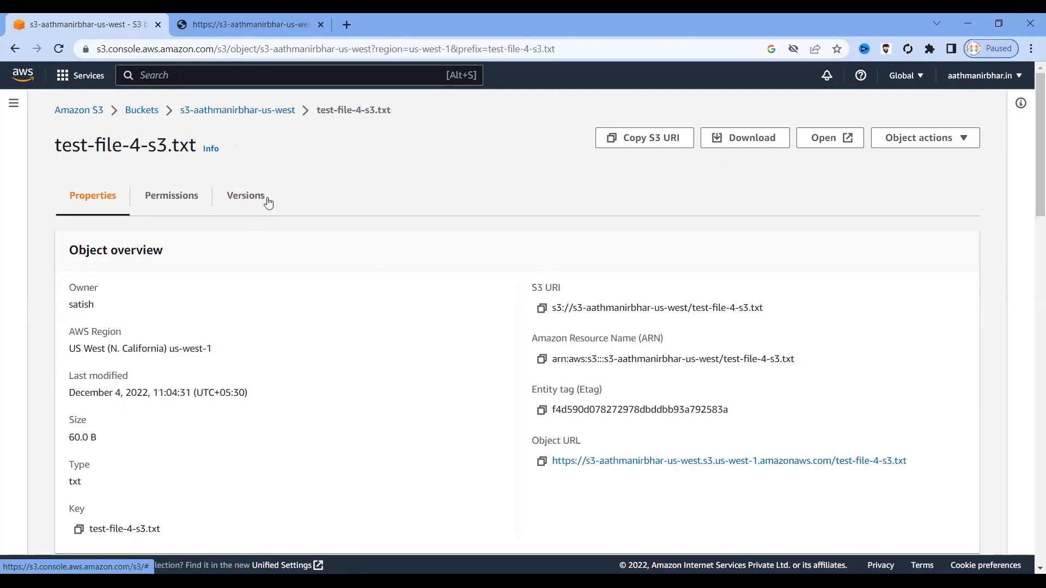
{"action": "left_click", "coordinate": [260, 202]}
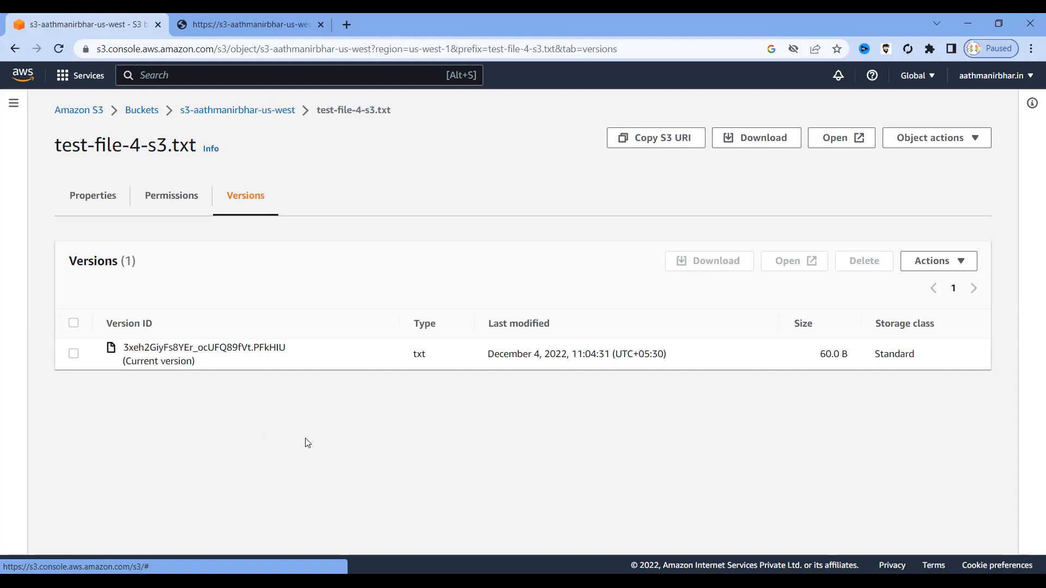
{"action": "left_click", "coordinate": [962, 271]}
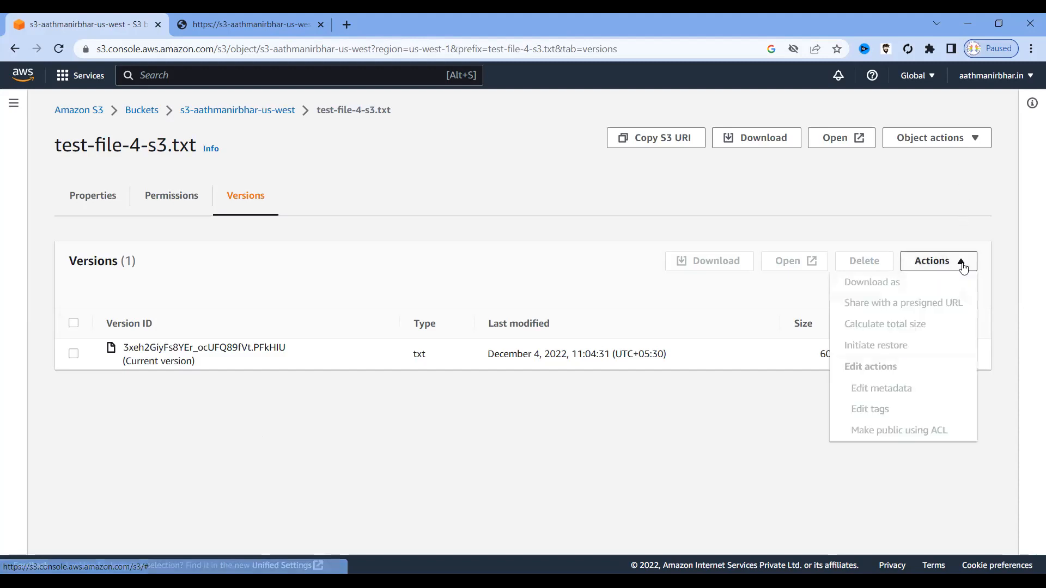
{"action": "left_click", "coordinate": [977, 141]}
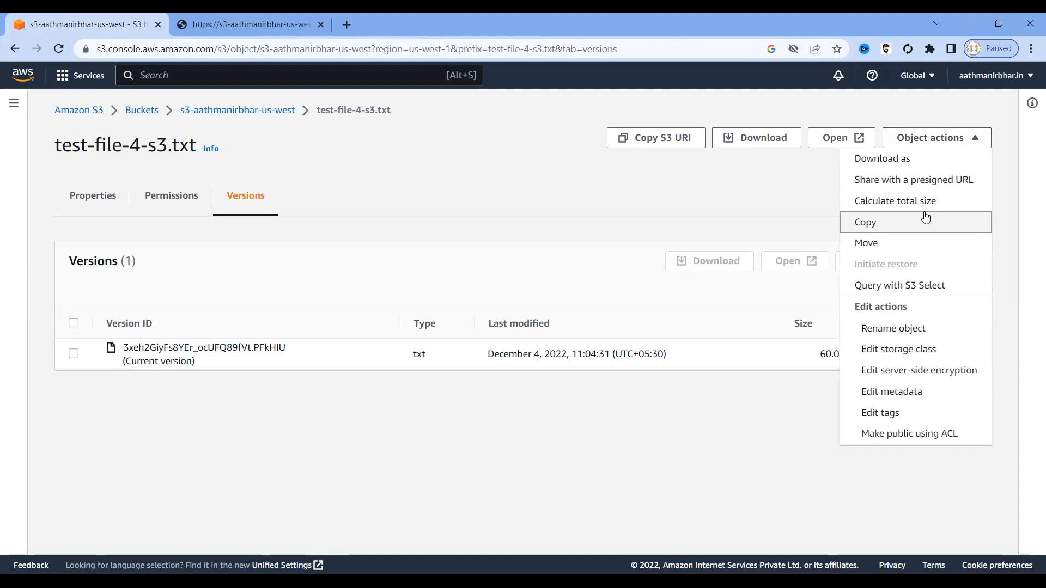
{"action": "left_click", "coordinate": [196, 453]}
{"action": "left_click", "coordinate": [217, 347]}
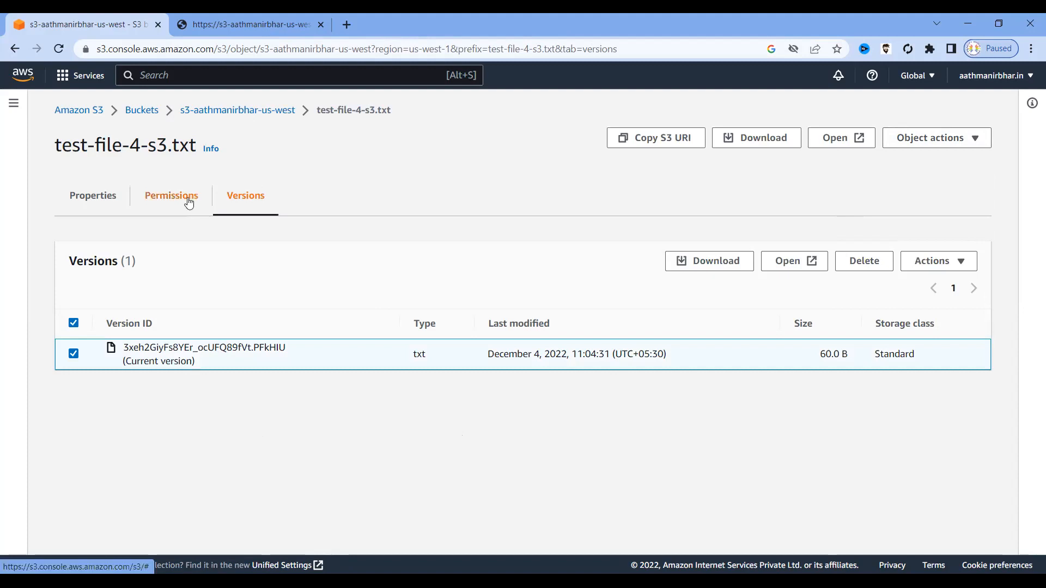
{"action": "left_click", "coordinate": [258, 111]}
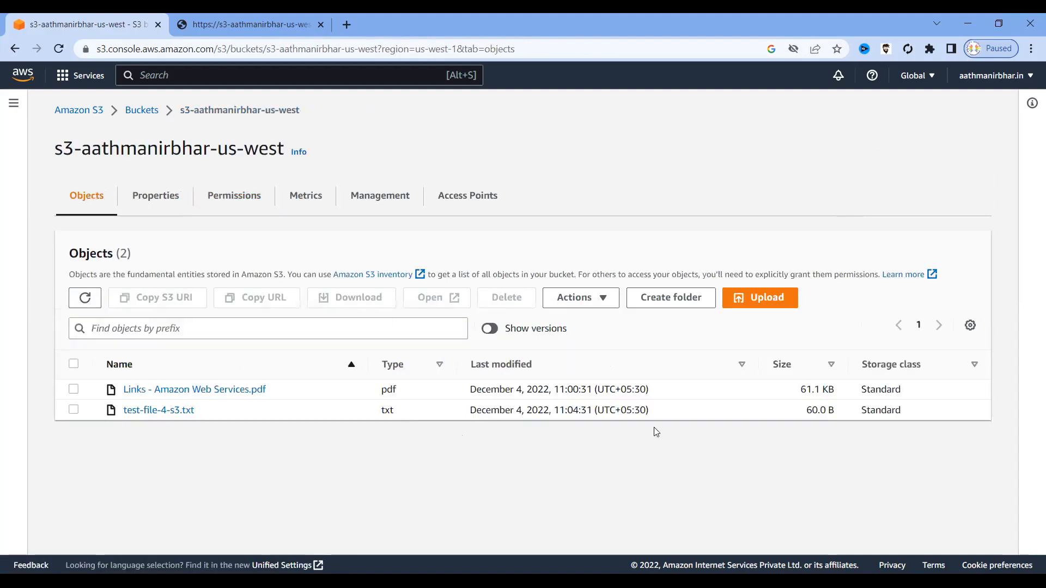
Start a new upload and add the edited test-file-4-s3.txt.
{"action": "left_click", "coordinate": [756, 301]}
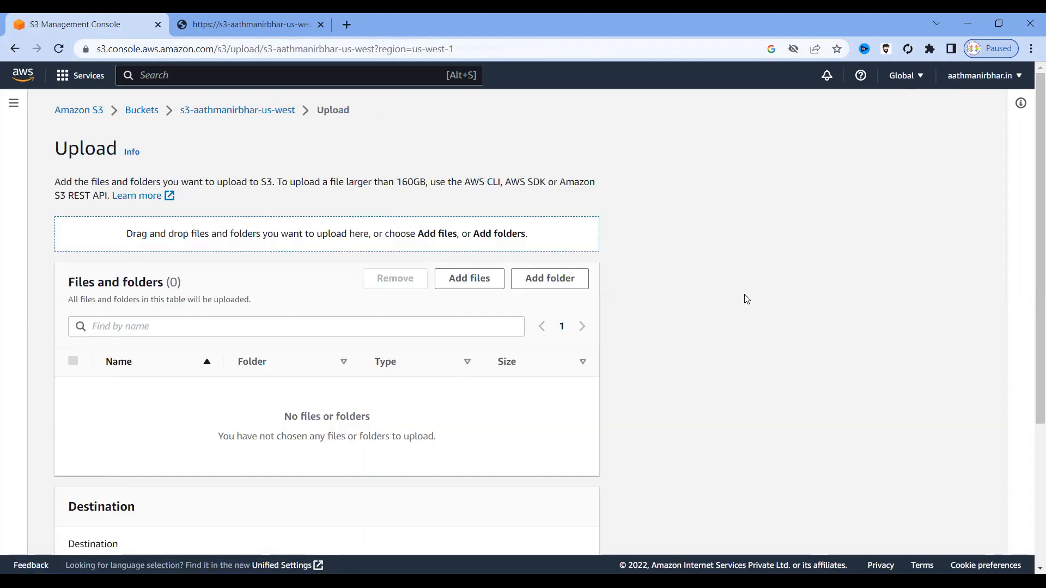
{"action": "left_click", "coordinate": [472, 280]}
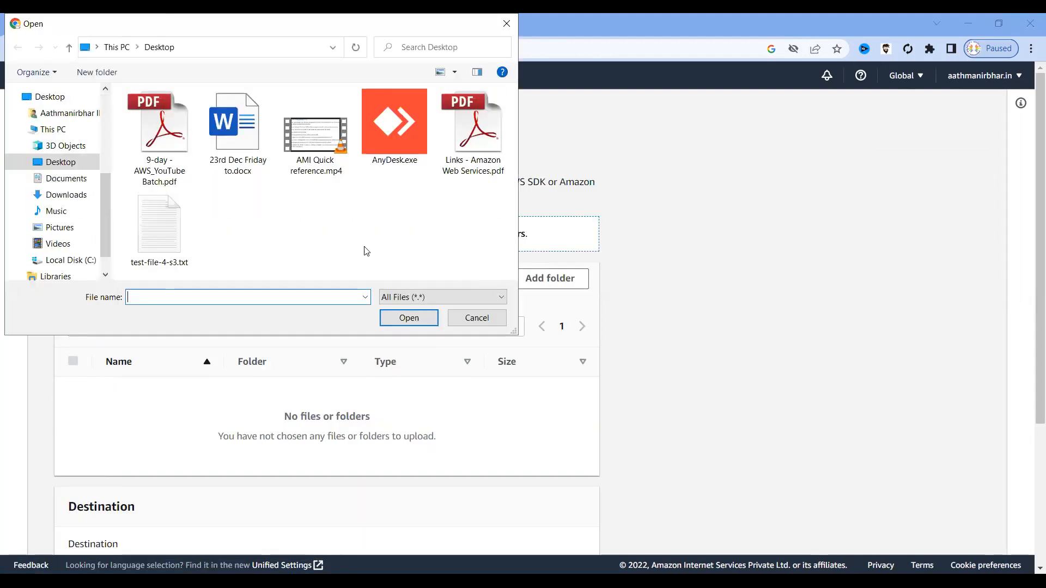
{"action": "left_click", "coordinate": [175, 229]}
{"action": "left_click", "coordinate": [419, 320]}
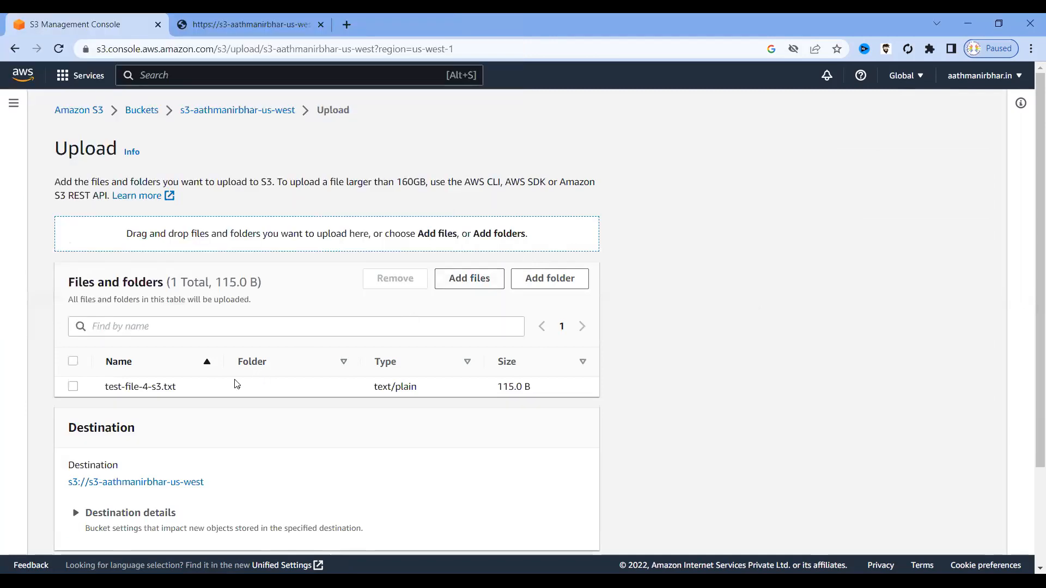
Grant public-read access, acknowledge the risk, upload the file, and close the status page.
{"action": "scroll", "coordinate": [231, 383], "scroll_direction": "down", "scroll_amount": 2}
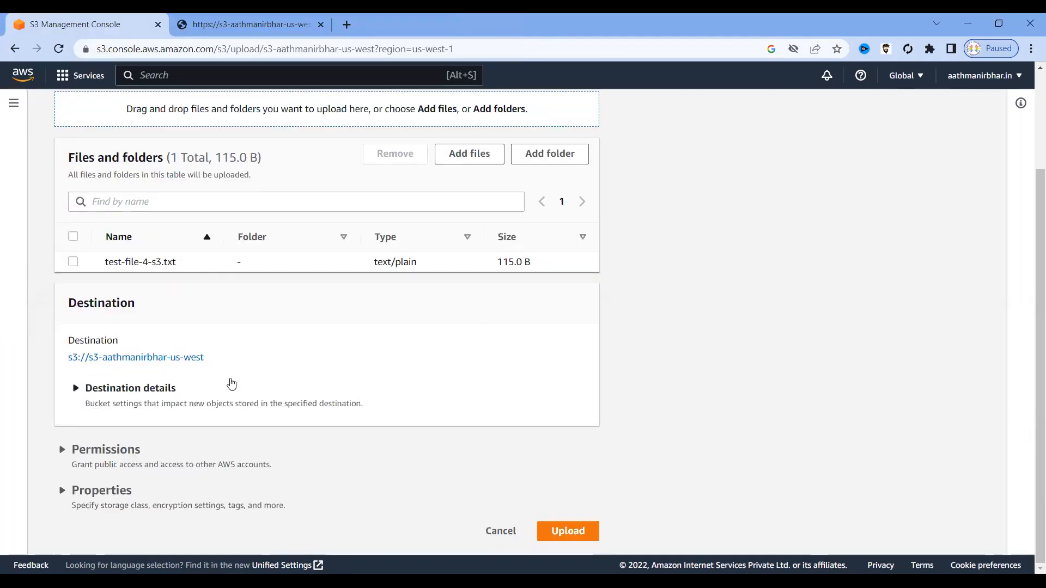
{"action": "left_click", "coordinate": [60, 450]}
{"action": "scroll", "coordinate": [109, 469], "scroll_direction": "down", "scroll_amount": 3}
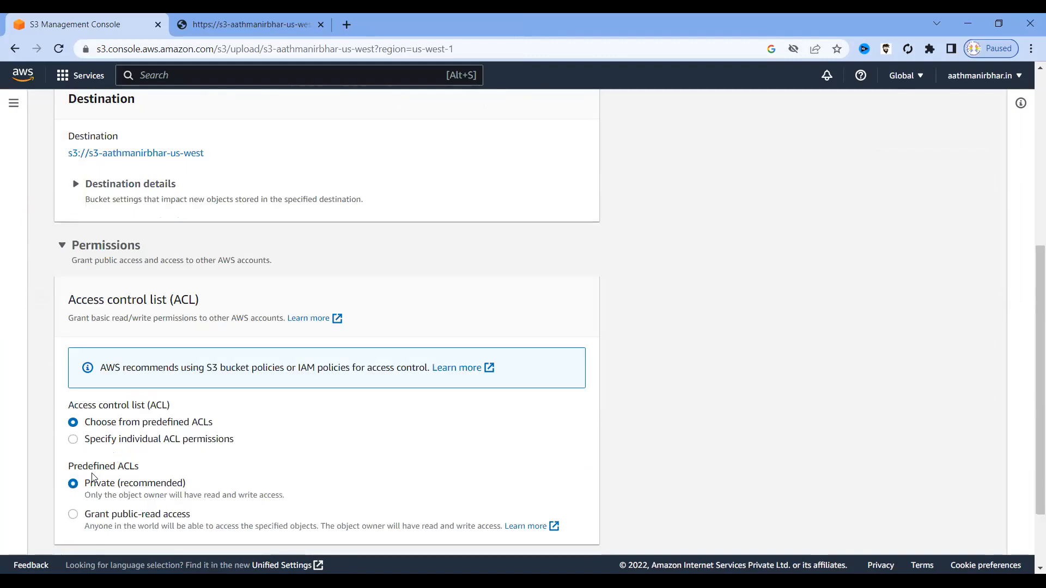
{"action": "left_click", "coordinate": [73, 514]}
{"action": "scroll", "coordinate": [359, 435], "scroll_direction": "down", "scroll_amount": 2}
{"action": "scroll", "coordinate": [358, 436], "scroll_direction": "down", "scroll_amount": 2}
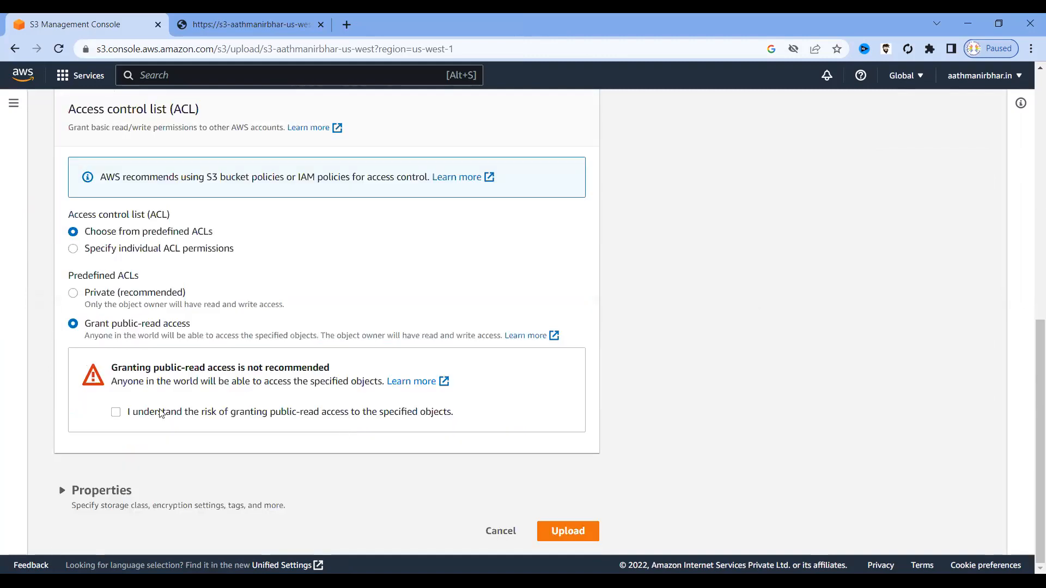
{"action": "left_click", "coordinate": [116, 411]}
{"action": "left_click", "coordinate": [562, 537]}
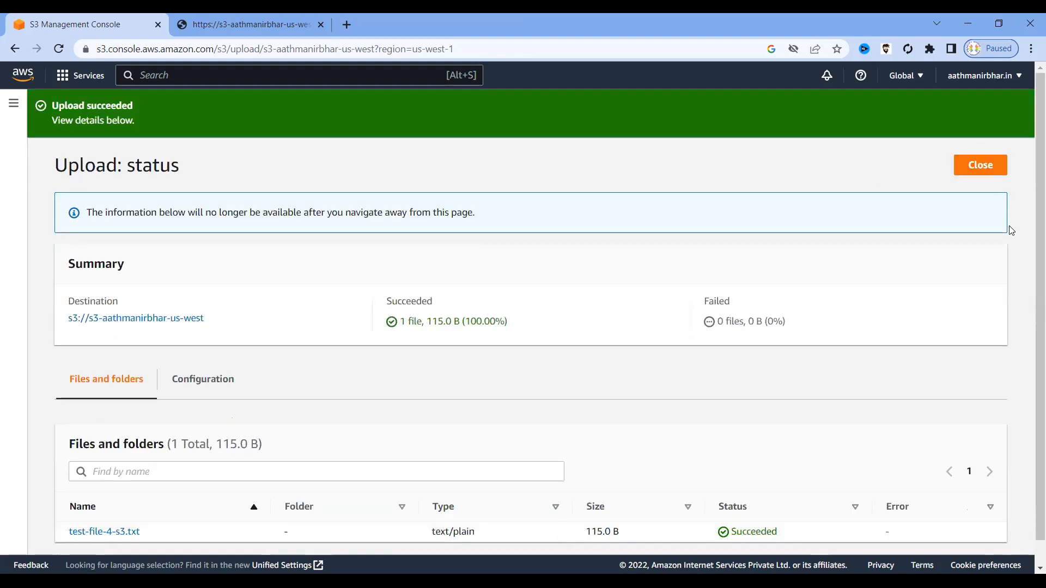
{"action": "left_click", "coordinate": [978, 169]}
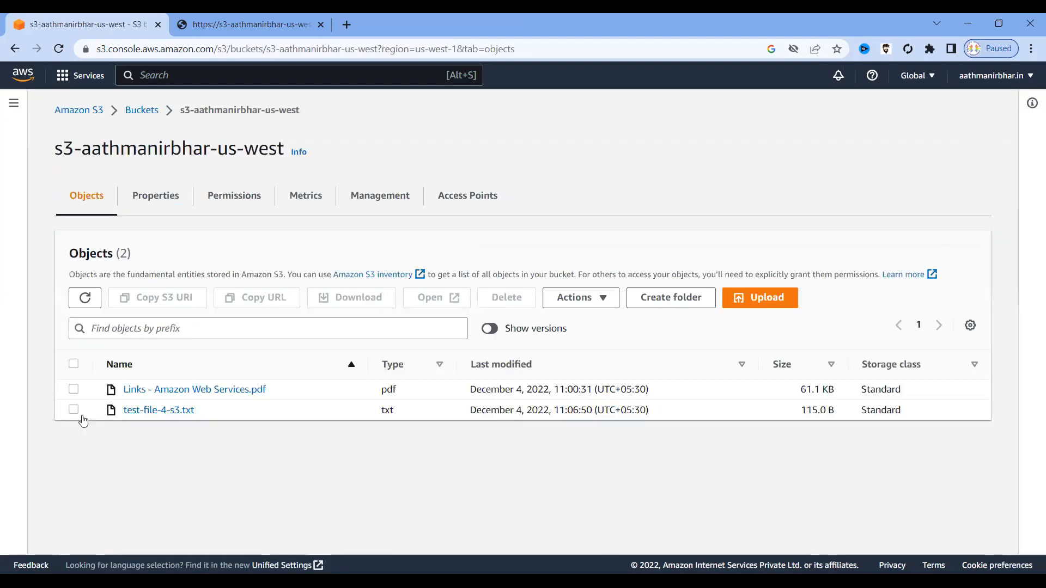
Reopen test-file-4-s3.txt's details from the bucket and copy its updated Object URL.
{"action": "left_click", "coordinate": [144, 113]}
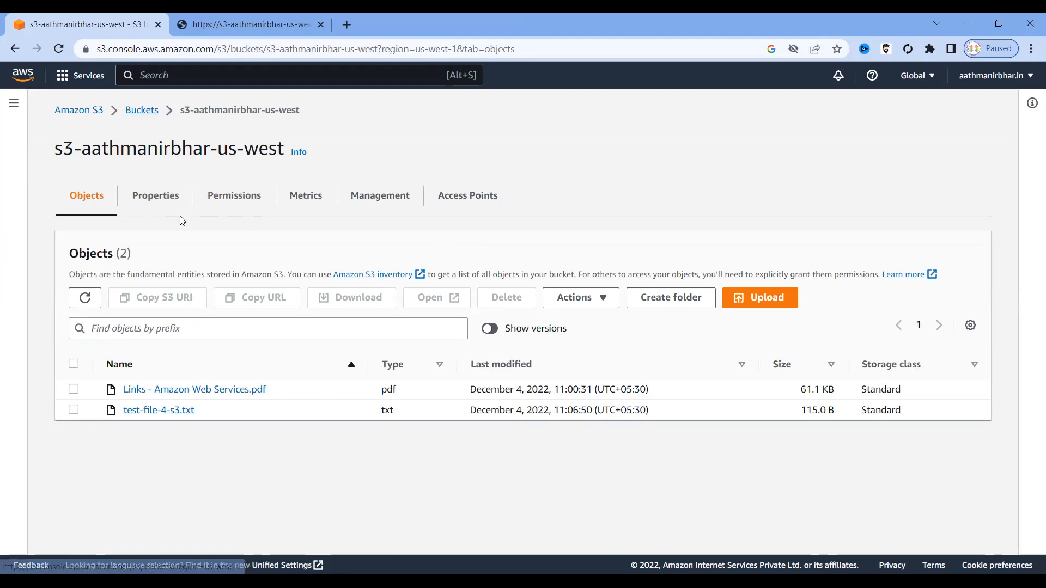
{"action": "left_click", "coordinate": [316, 333]}
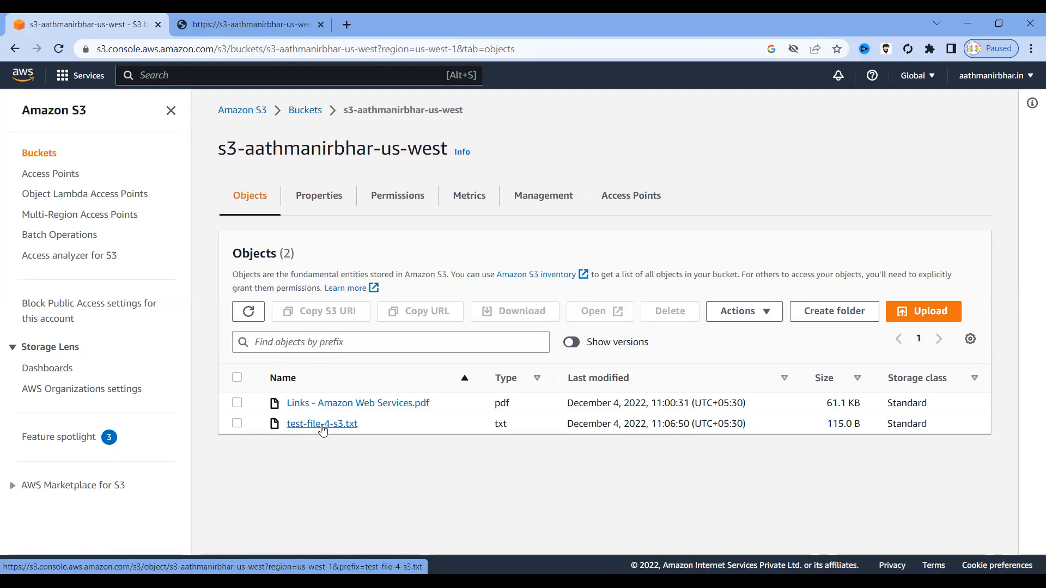
{"action": "left_click", "coordinate": [322, 424]}
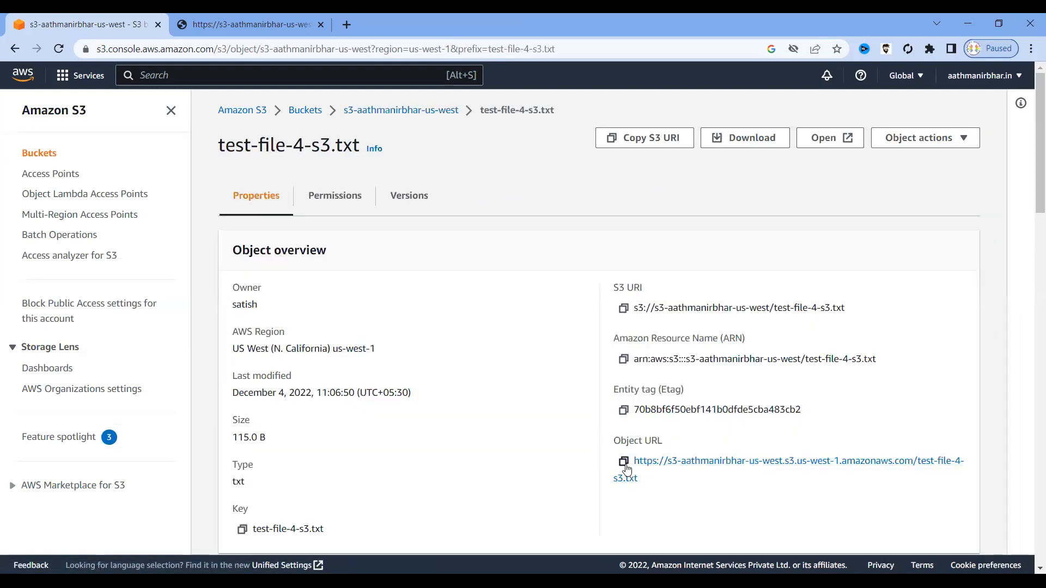
{"action": "left_click", "coordinate": [624, 462]}
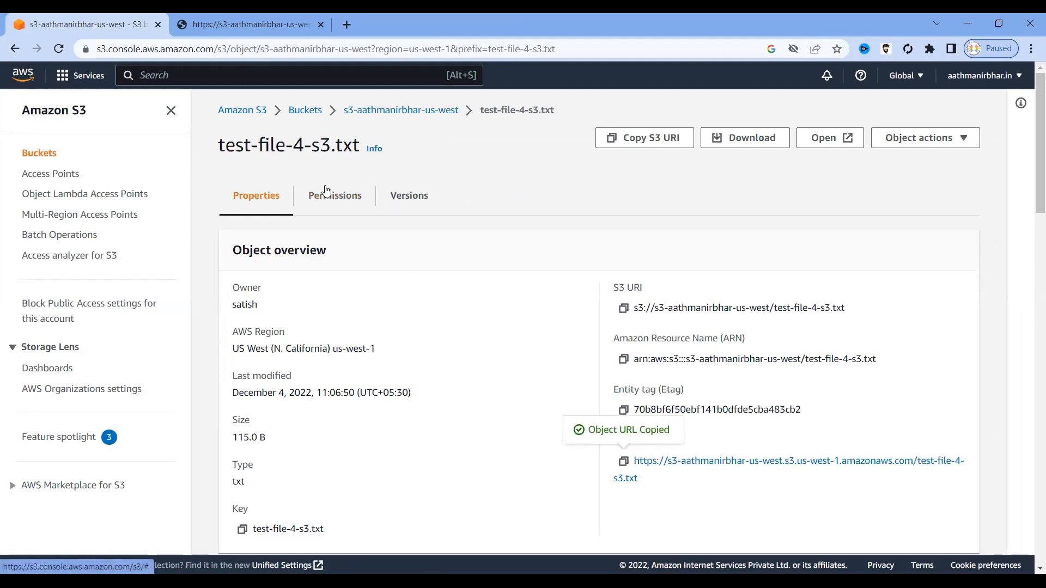
Load the URL in a new tab showing both lines of text, then return to the S3 tab.
{"action": "key", "text": "ctrl+Tab"}
{"action": "left_click_drag", "start_coordinate": [298, 76], "coordinate": [5, 76]}
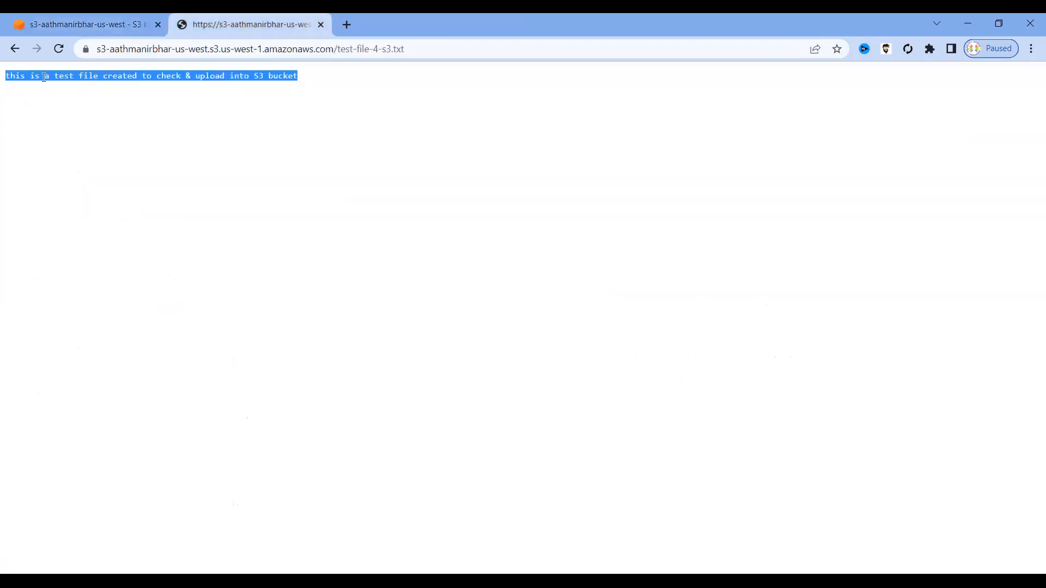
{"action": "key", "text": "ctrl+t"}
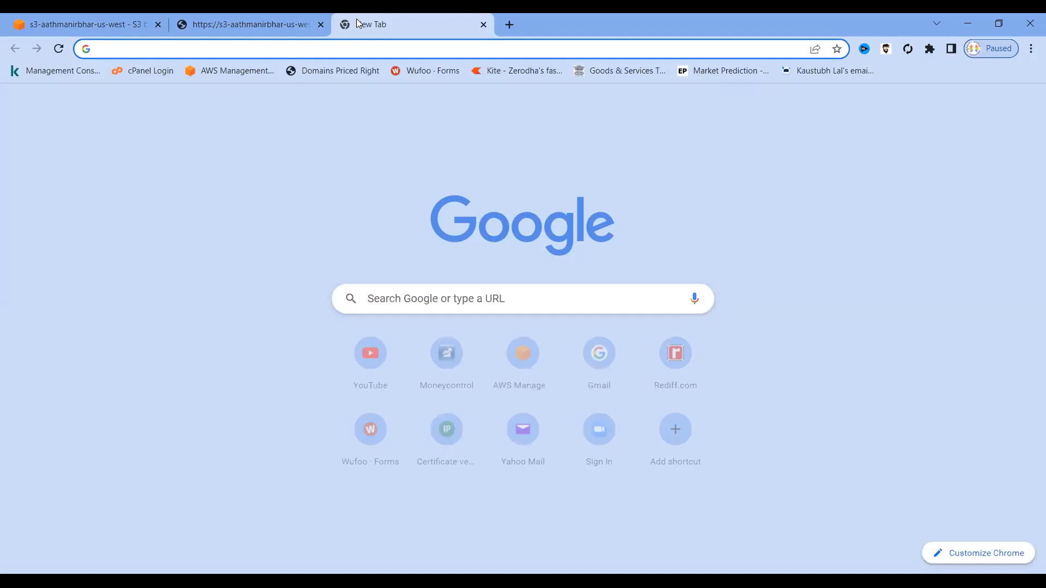
{"action": "key", "text": "ctrl+v"}
{"action": "key", "text": "Return"}
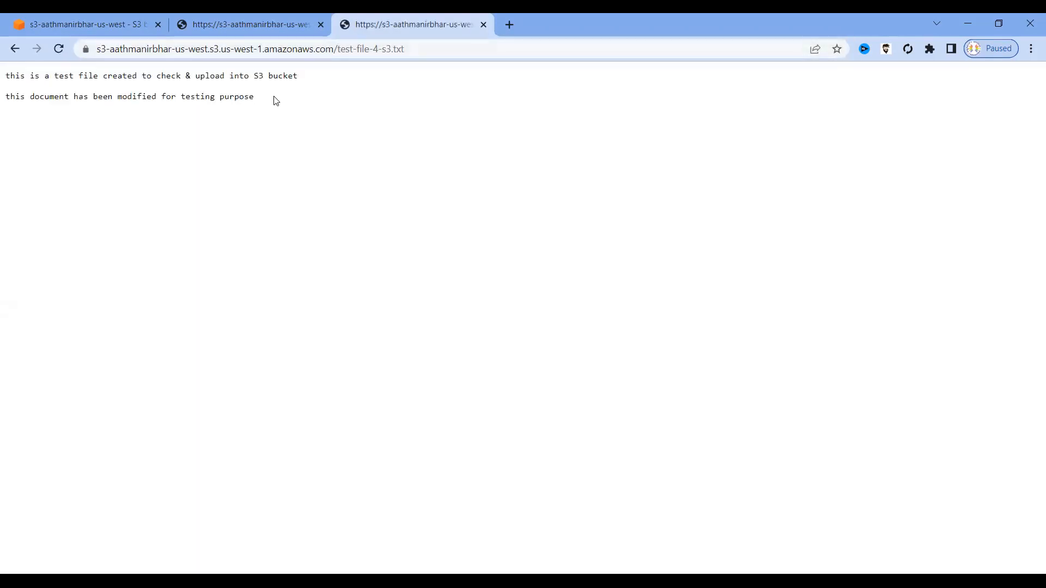
{"action": "left_click_drag", "start_coordinate": [275, 101], "coordinate": [4, 76]}
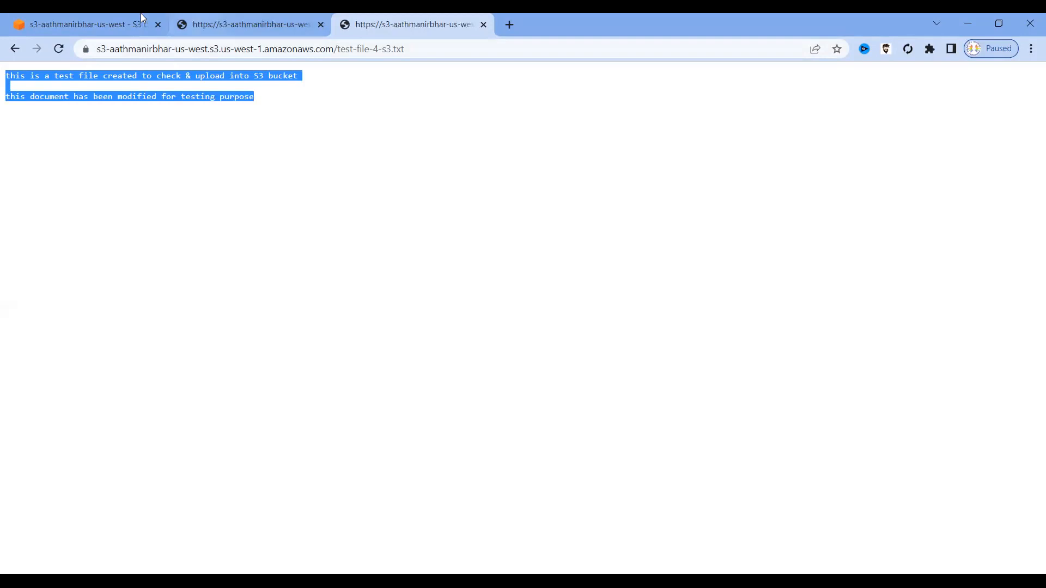
{"action": "left_click", "coordinate": [109, 24]}
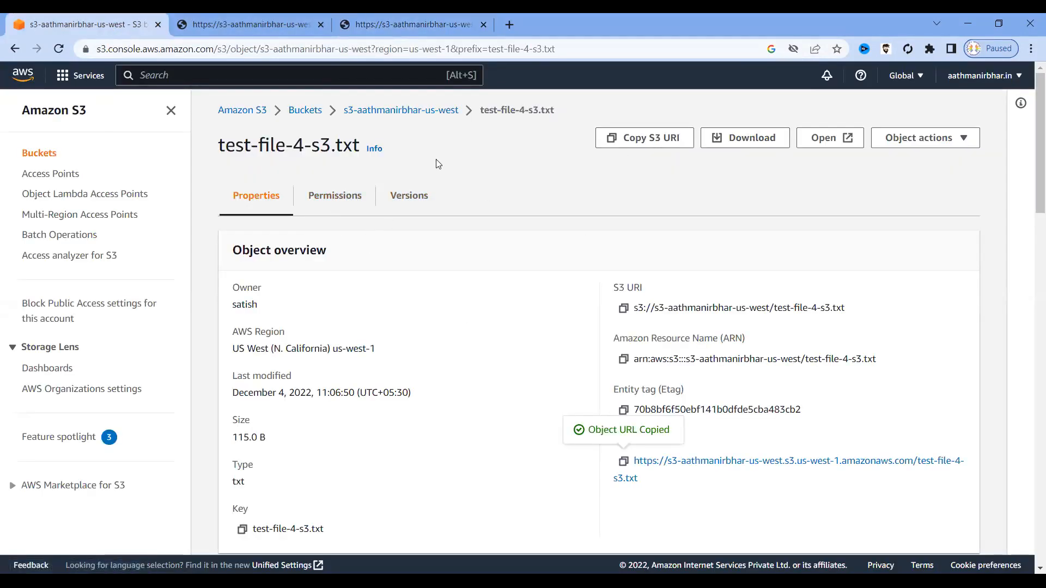
Turn on Show versions, compare 11:04:31/60.0 B with 11:06:50/115.0 B, and open the older version.
{"action": "left_click", "coordinate": [384, 111]}
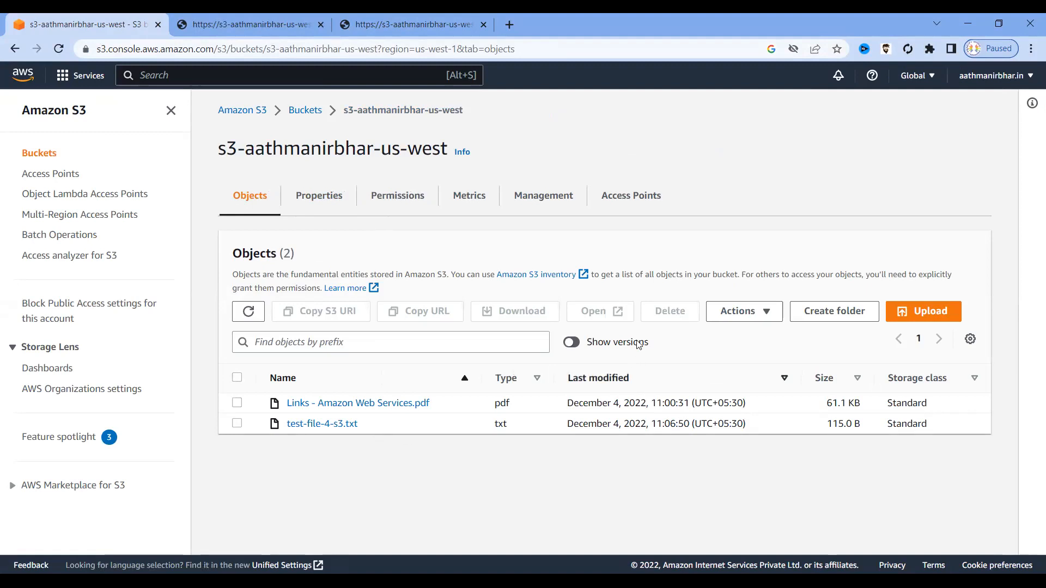
{"action": "left_click", "coordinate": [572, 343]}
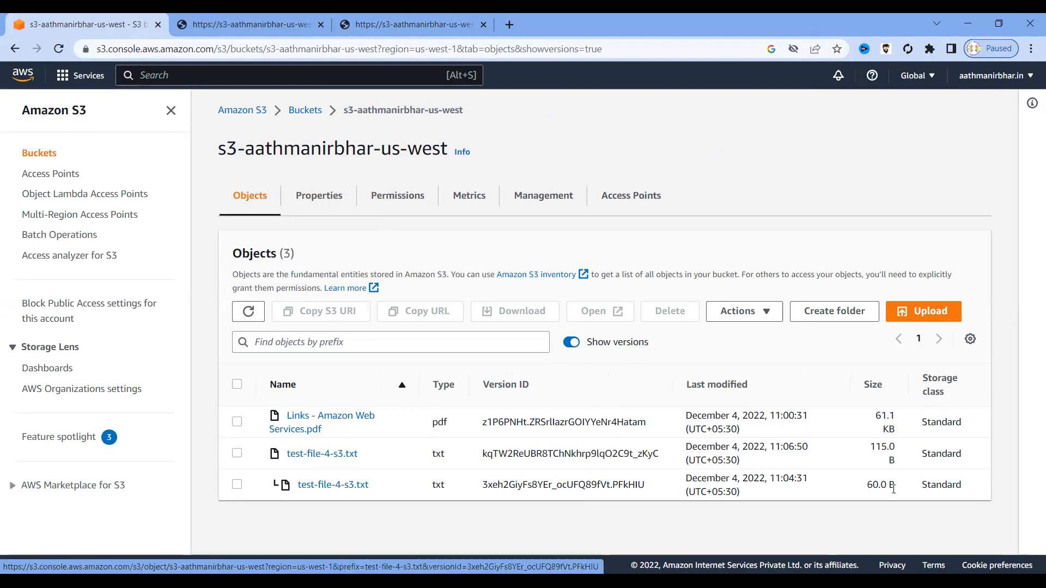
{"action": "left_click_drag", "start_coordinate": [809, 479], "coordinate": [764, 472]}
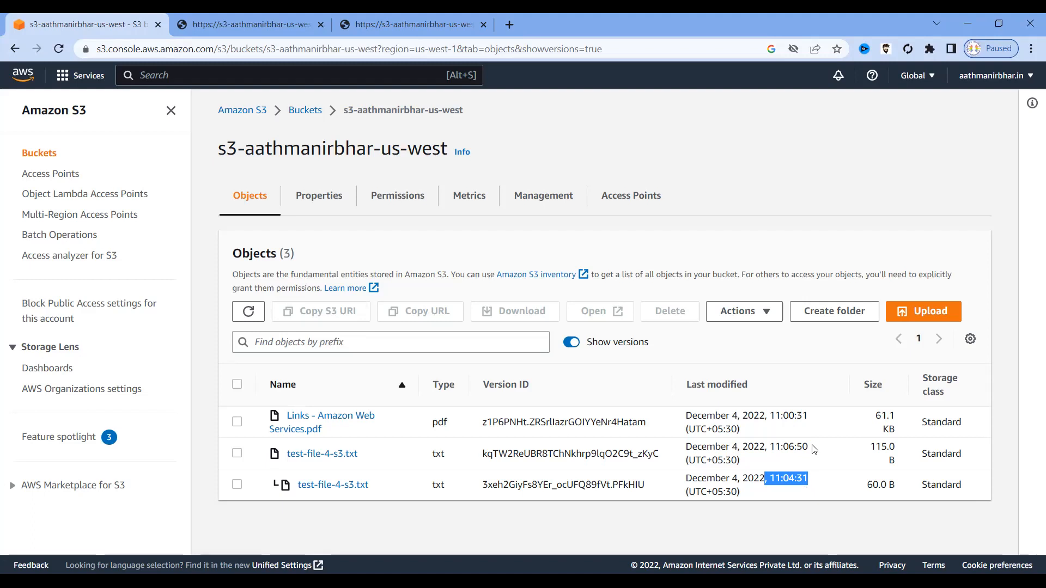
{"action": "left_click_drag", "start_coordinate": [812, 446], "coordinate": [766, 446]}
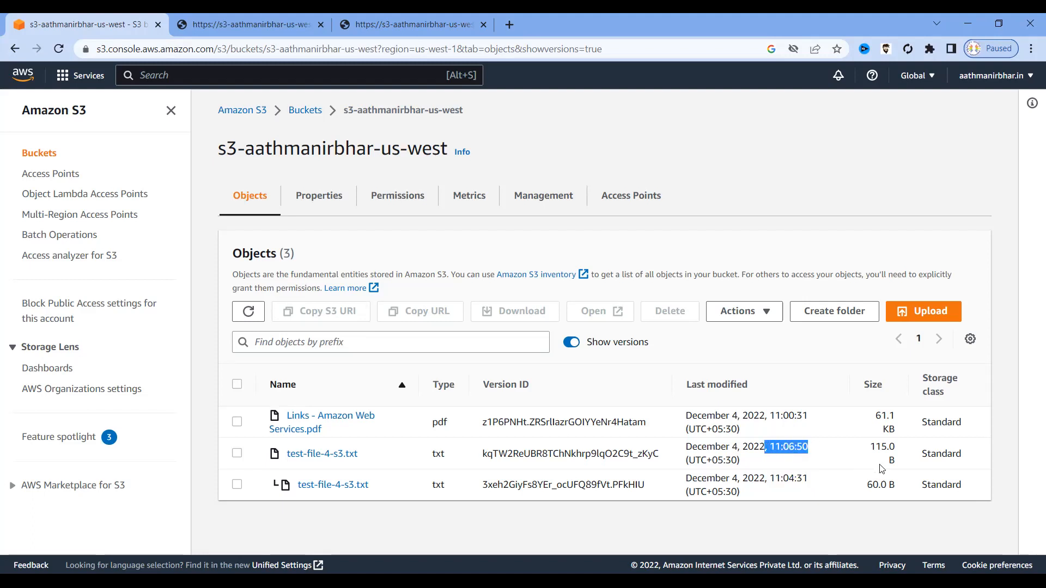
{"action": "left_click_drag", "start_coordinate": [905, 484], "coordinate": [866, 486]}
{"action": "left_click_drag", "start_coordinate": [905, 446], "coordinate": [870, 448]}
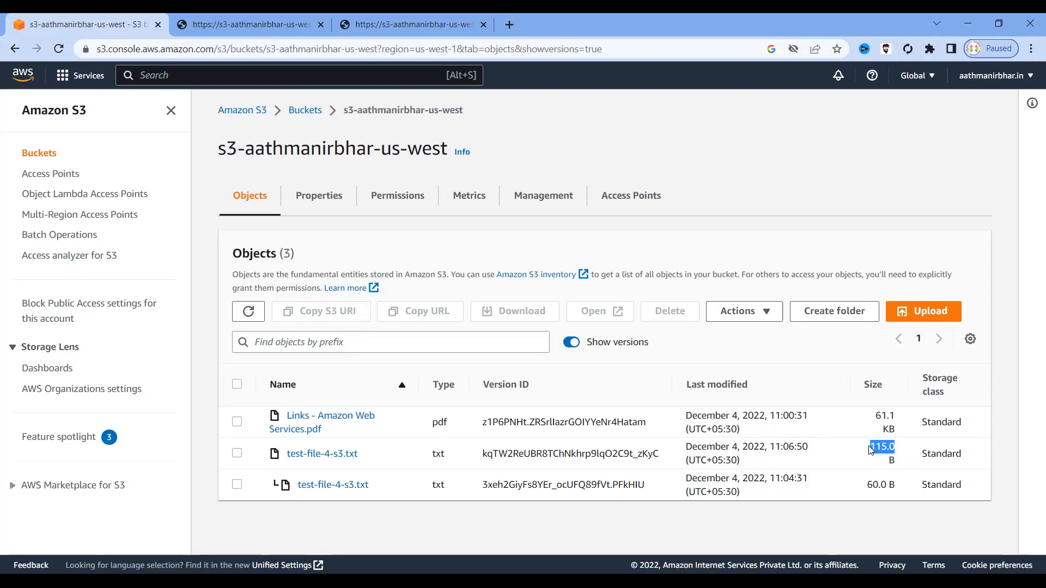
{"action": "left_click", "coordinate": [469, 521]}
{"action": "left_click", "coordinate": [351, 490]}
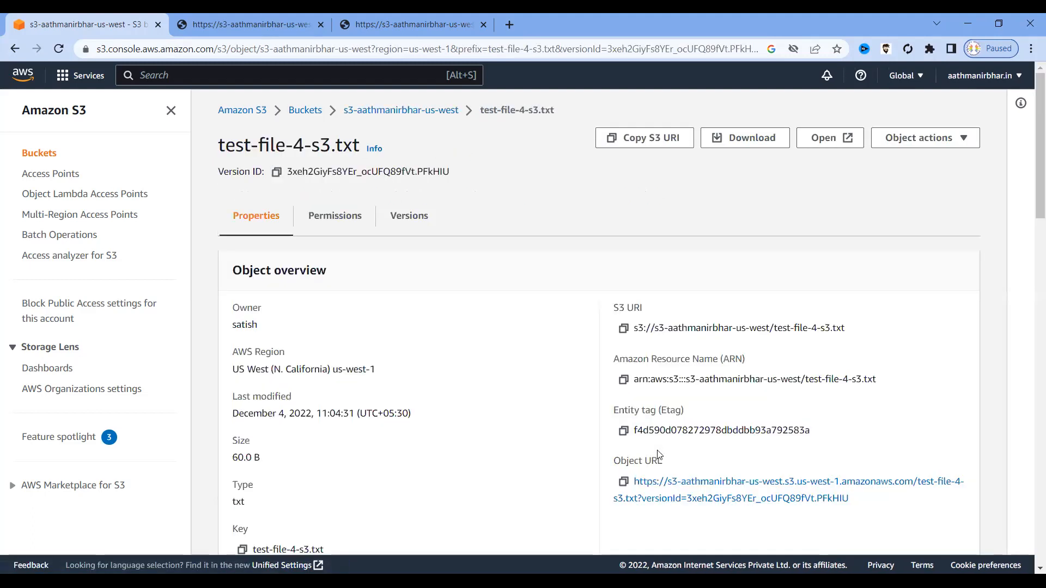
Load the older version's Object URL in a new tab to see its single line of text.
{"action": "left_click", "coordinate": [622, 482]}
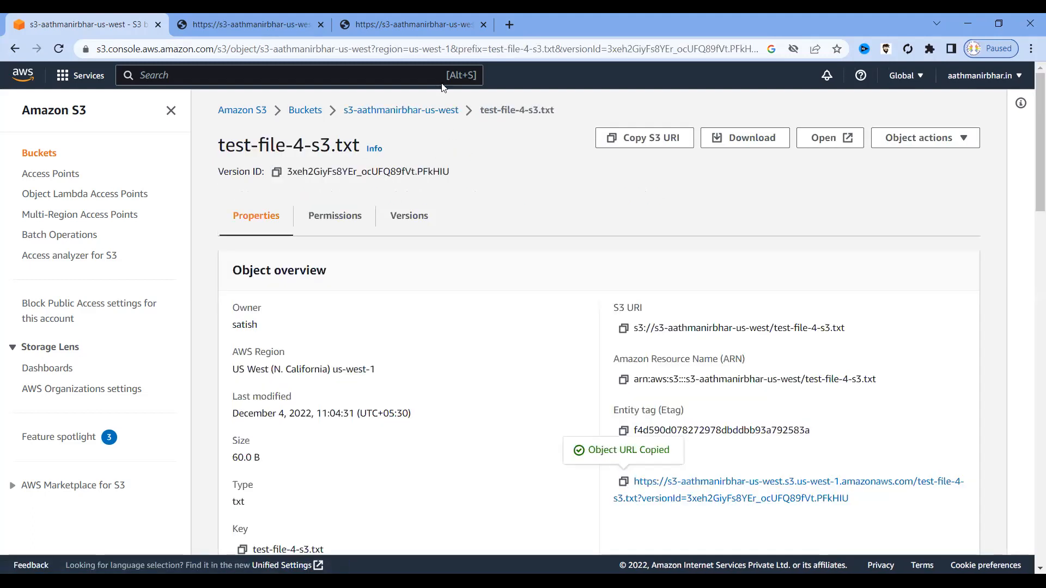
{"action": "key", "text": "ctrl+t"}
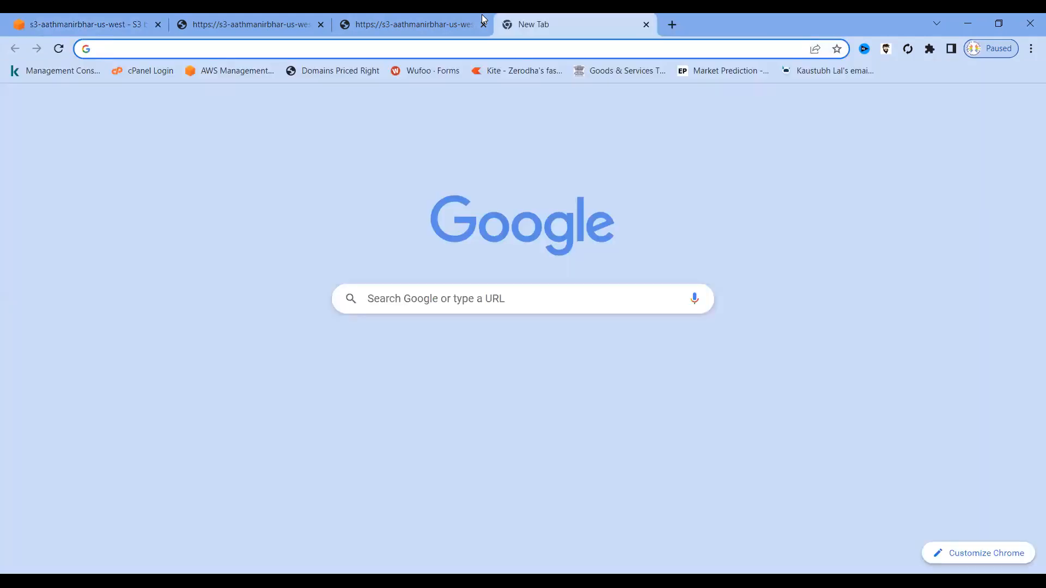
{"action": "key", "text": "ctrl+v"}
{"action": "key", "text": "Return"}
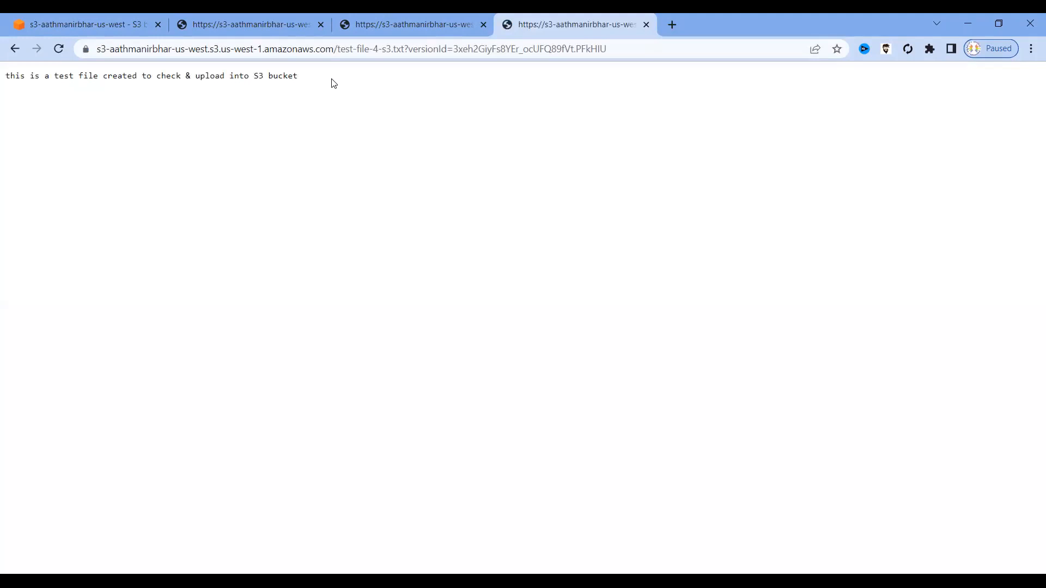
{"action": "left_click_drag", "start_coordinate": [329, 80], "coordinate": [2, 74]}
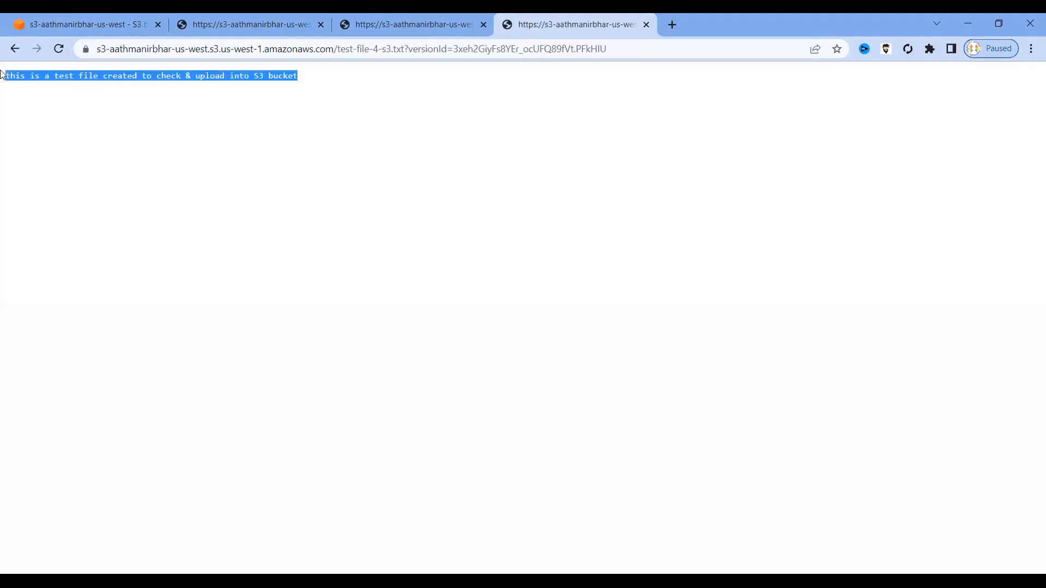
Compare it with the current-version tab, then list the object's two versions (115.0 B and 60.0 B).
{"action": "left_click", "coordinate": [374, 22]}
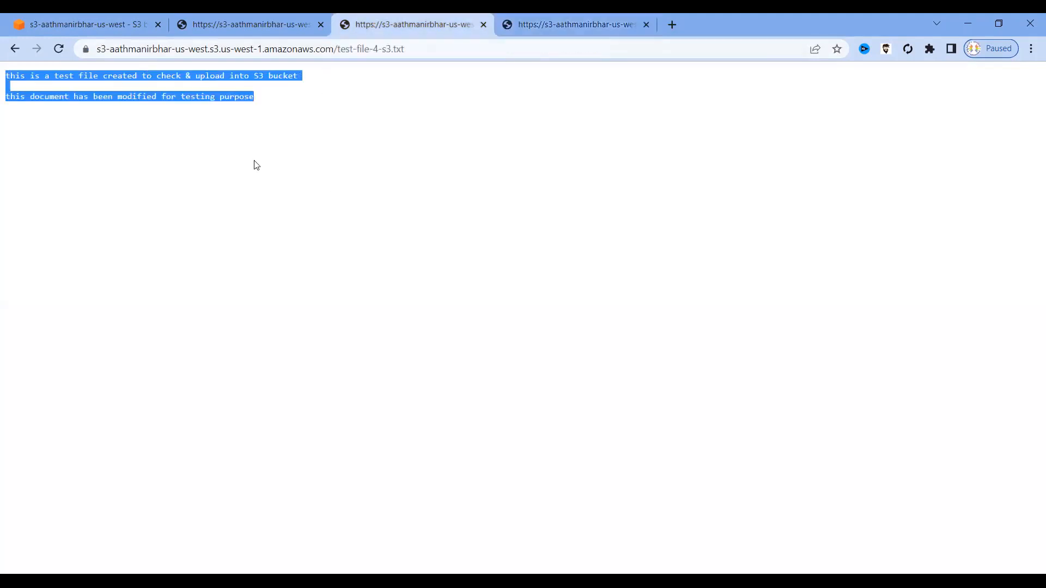
{"action": "left_click", "coordinate": [293, 106]}
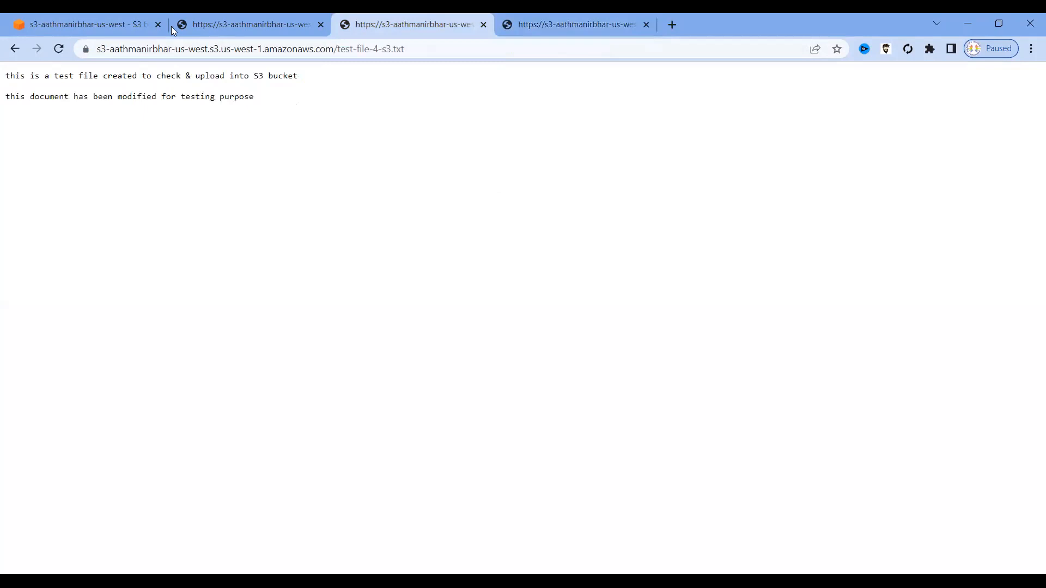
{"action": "left_click", "coordinate": [134, 23]}
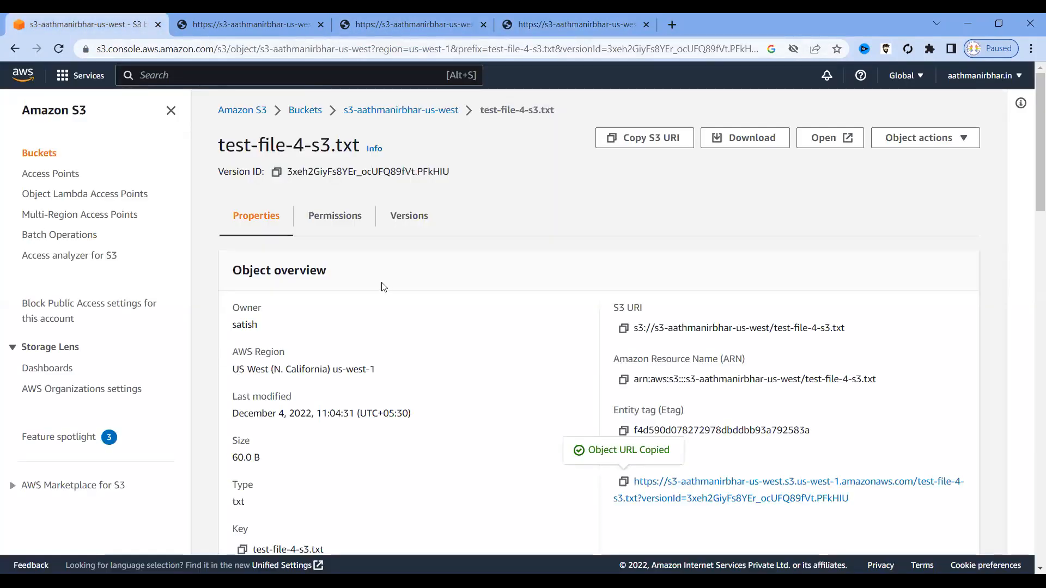
{"action": "left_click", "coordinate": [409, 218]}
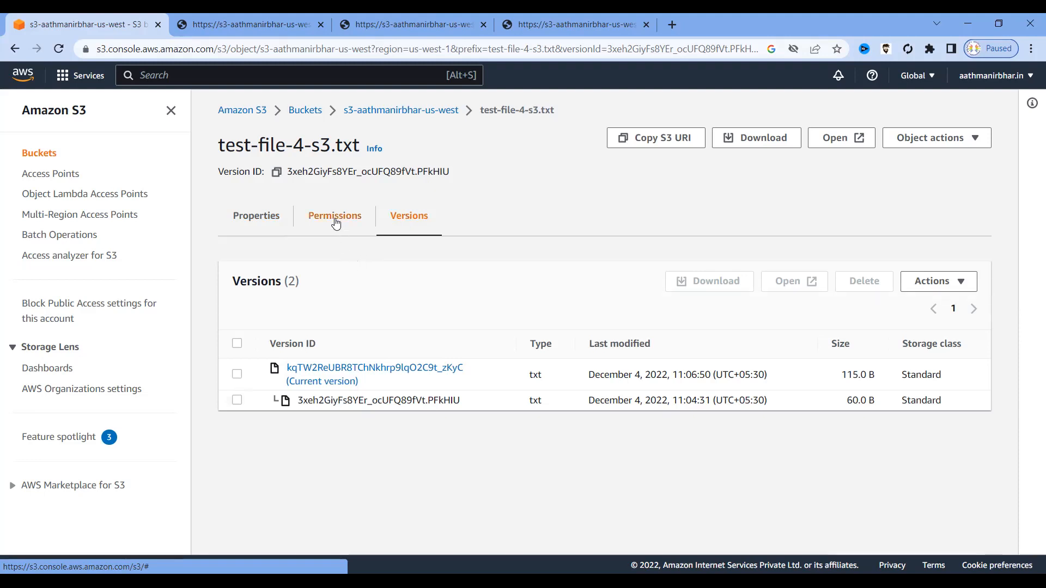
With Show versions on, delete the older 60.0 B test-file-4-s3.txt version, confirming 'permanently delete'.
{"action": "left_click", "coordinate": [379, 111]}
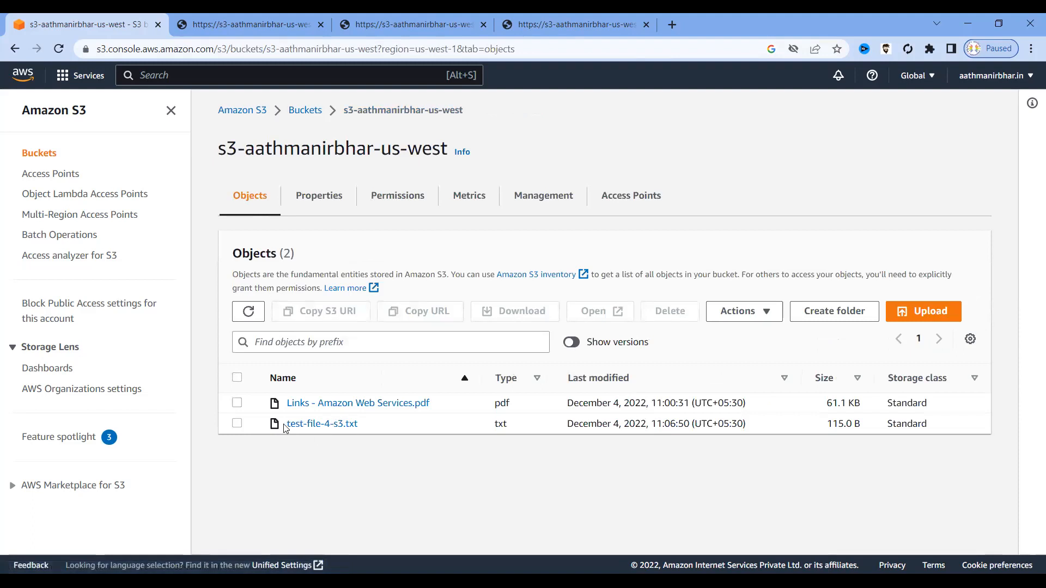
{"action": "left_click", "coordinate": [573, 343]}
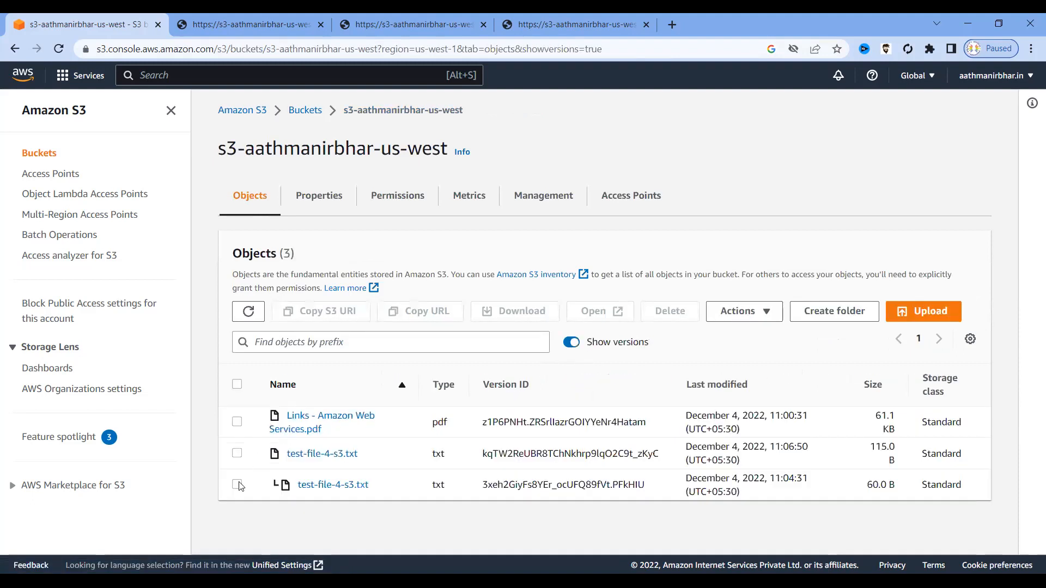
{"action": "left_click", "coordinate": [237, 484]}
{"action": "left_click", "coordinate": [674, 317]}
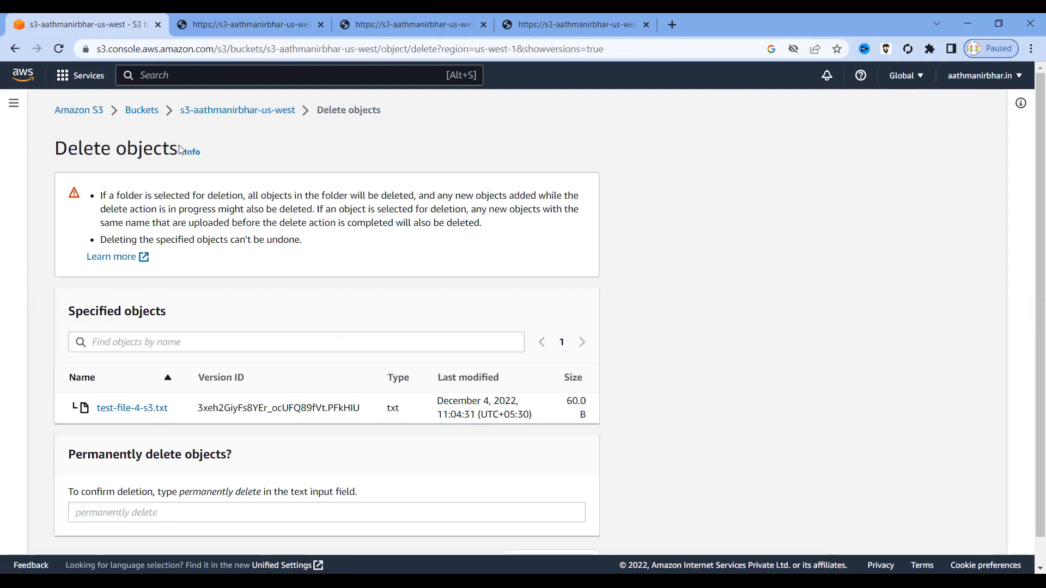
{"action": "scroll", "coordinate": [186, 295], "scroll_direction": "down", "scroll_amount": 1}
{"action": "left_click", "coordinate": [146, 480]}
{"action": "type", "text": "perm"}
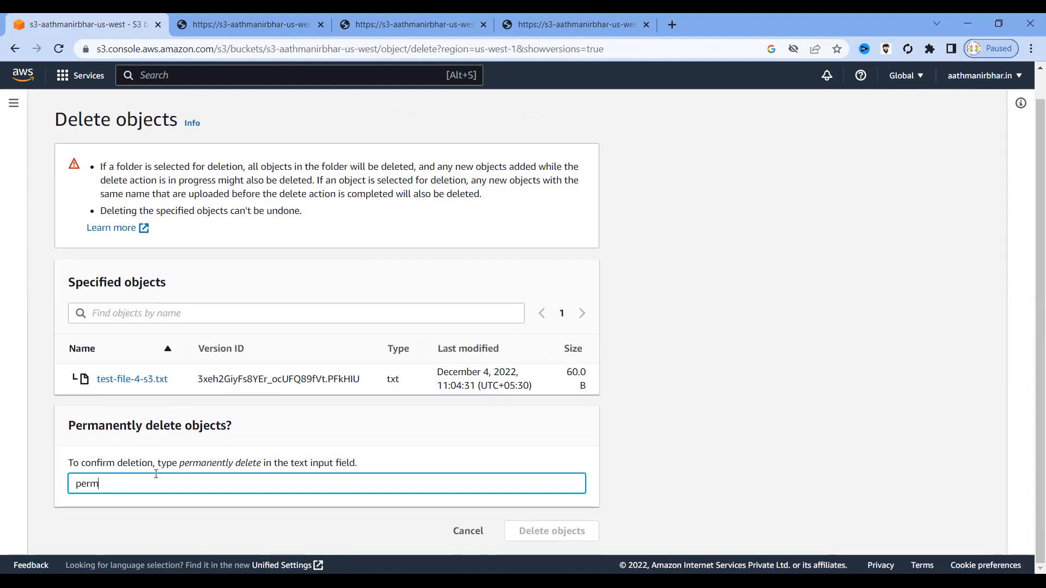
{"action": "type", "text": "anently delete"}
{"action": "left_click", "coordinate": [554, 528]}
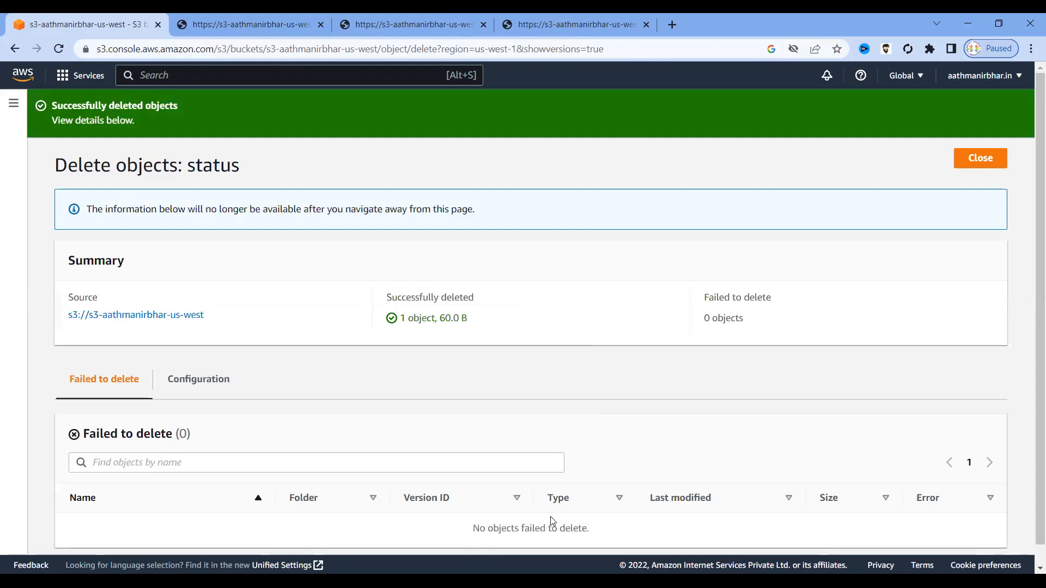
{"action": "left_click", "coordinate": [974, 165]}
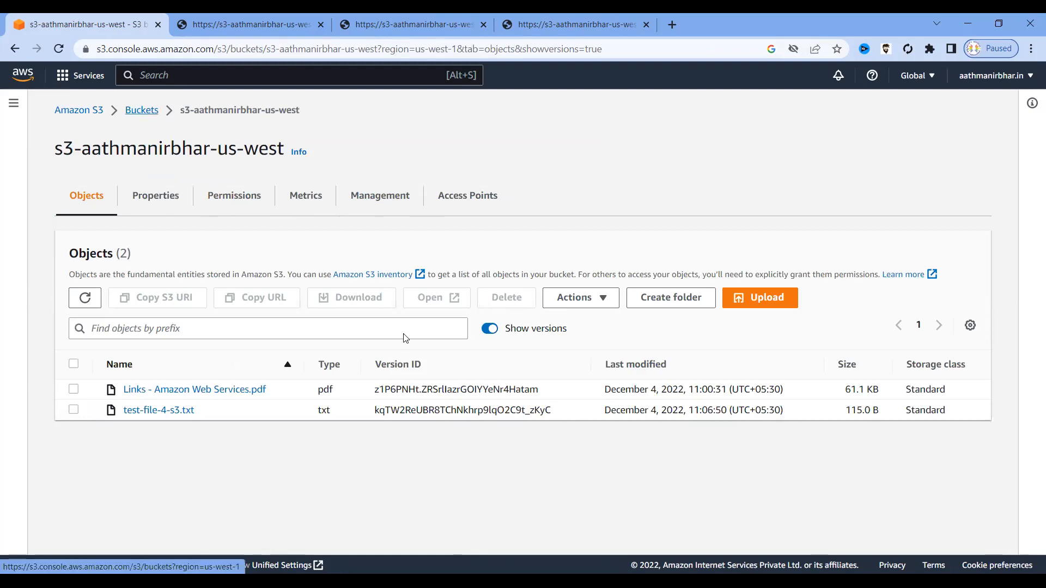
{"action": "left_click", "coordinate": [334, 340]}
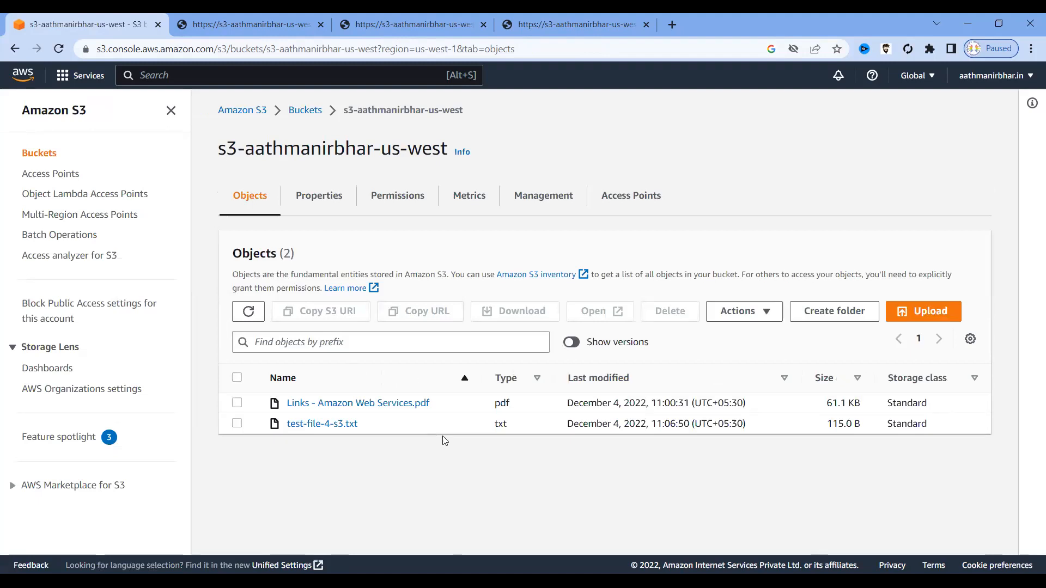
{"action": "left_click", "coordinate": [577, 345]}
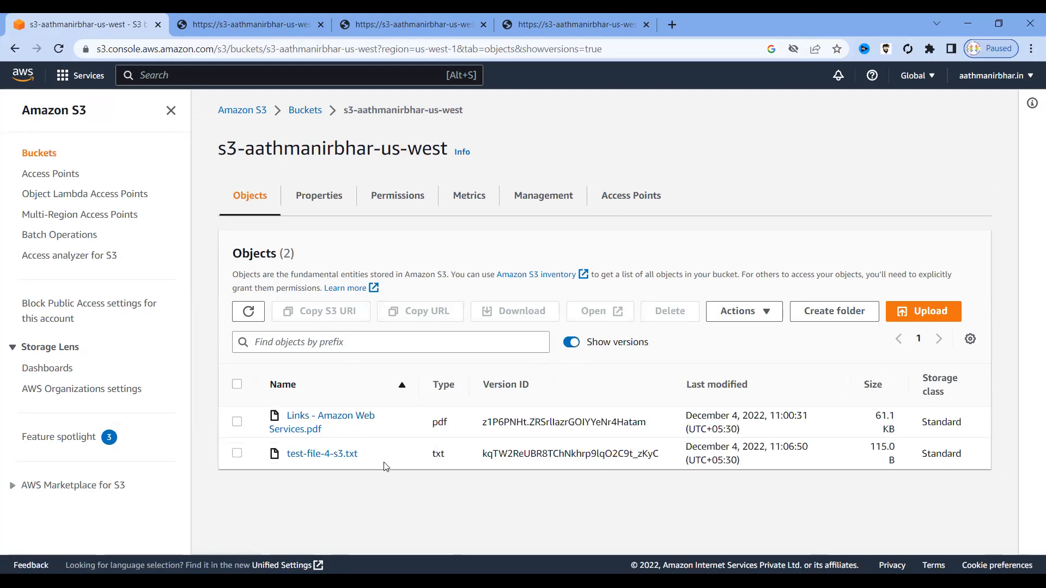
{"action": "left_click_drag", "start_coordinate": [365, 454], "coordinate": [286, 450]}
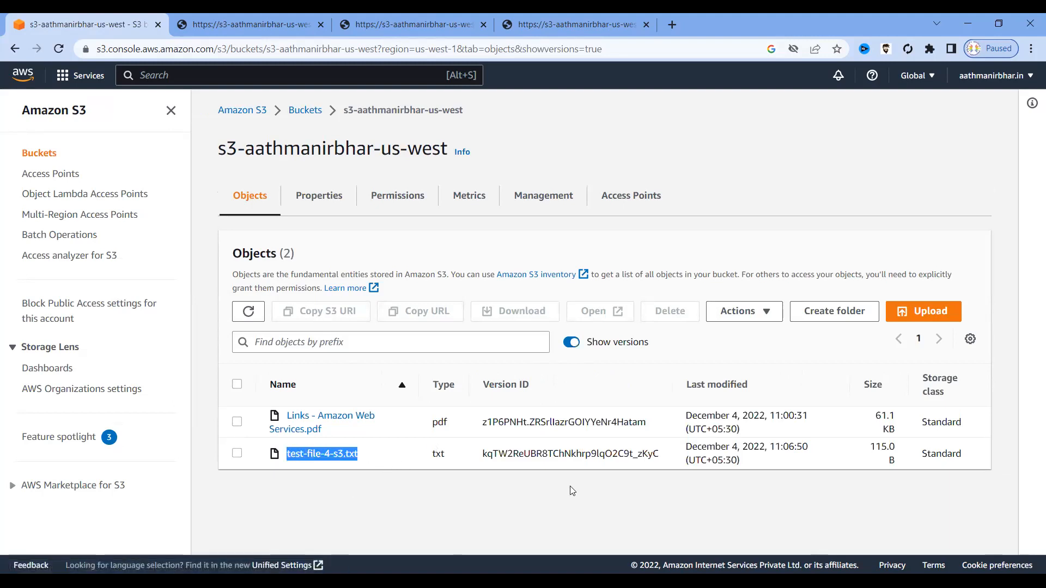
{"action": "left_click_drag", "start_coordinate": [896, 450], "coordinate": [871, 447]}
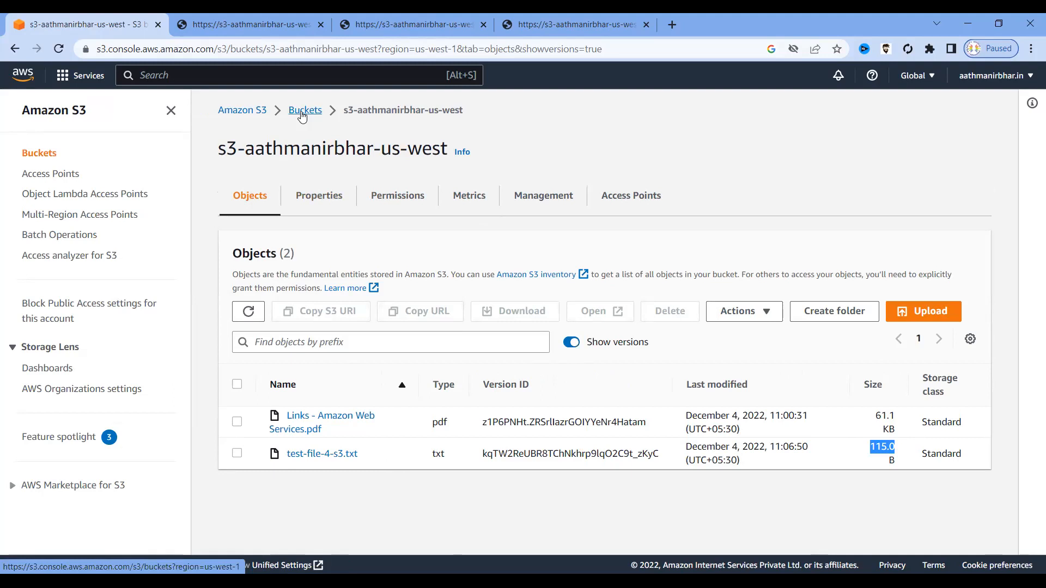
Close the text-file tabs and go back through Buckets to s3-aathmanirbhar-us-west's object list.
{"action": "left_click", "coordinate": [590, 19]}
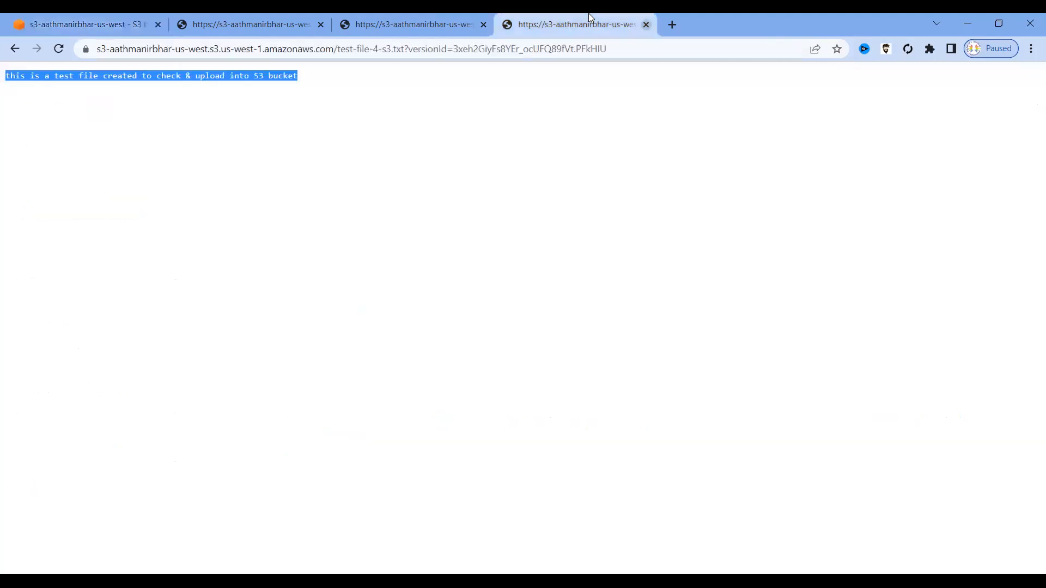
{"action": "key", "text": "ctrl+w"}
{"action": "key", "text": "ctrl+w"}
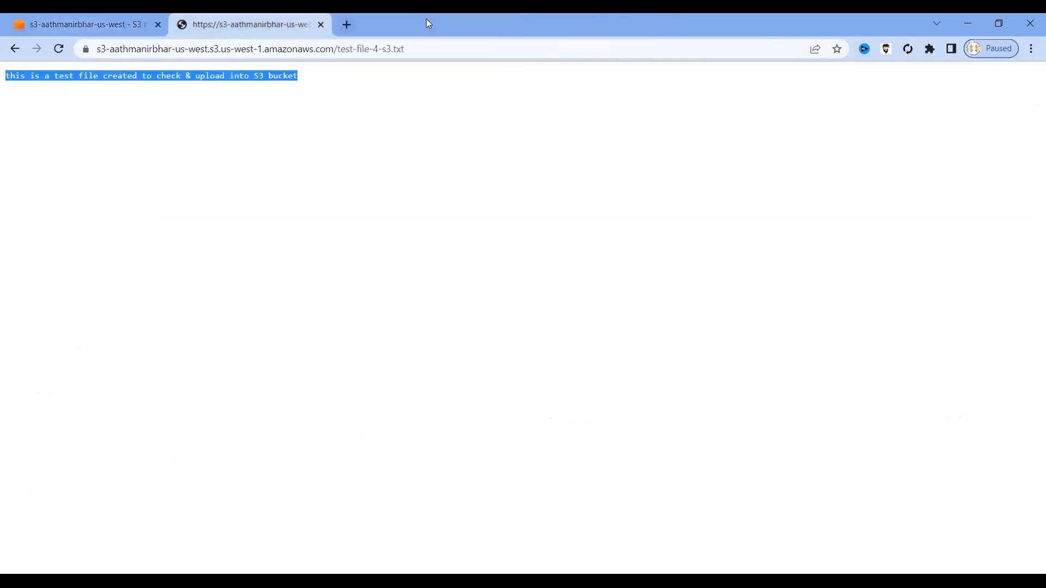
{"action": "key", "text": "ctrl+w"}
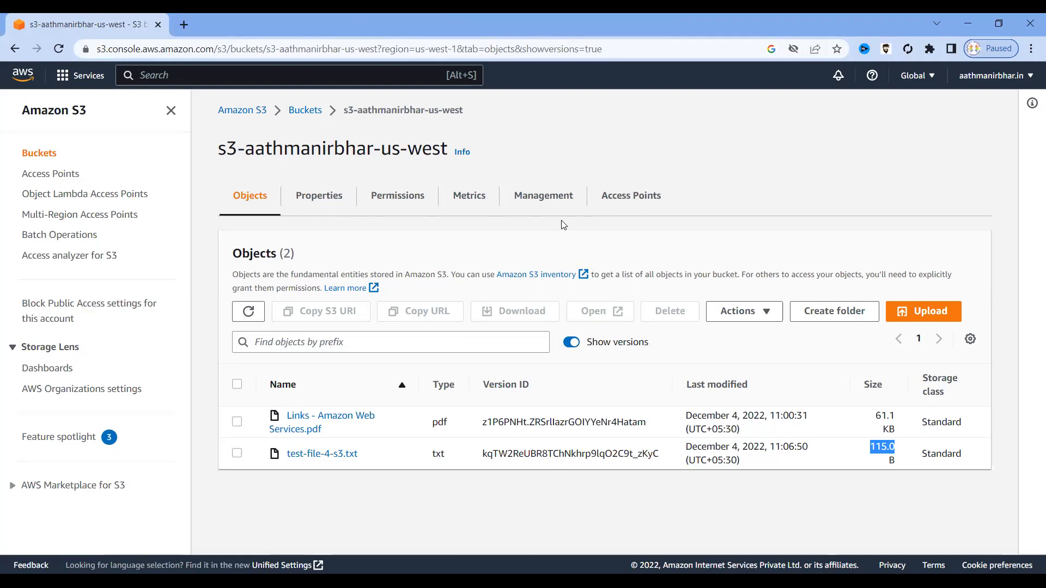
{"action": "left_click", "coordinate": [305, 109]}
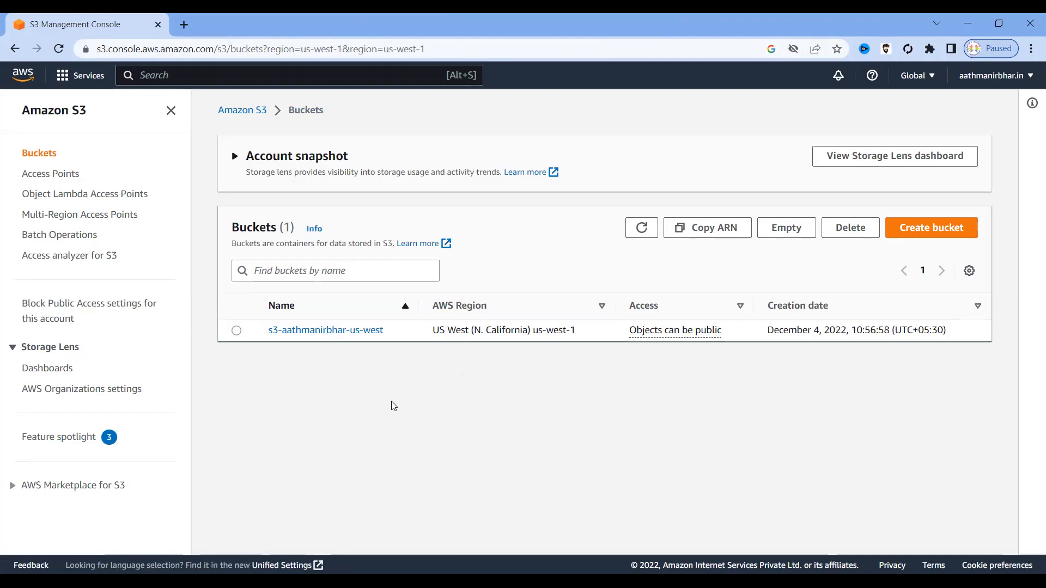
{"action": "left_click", "coordinate": [325, 331]}
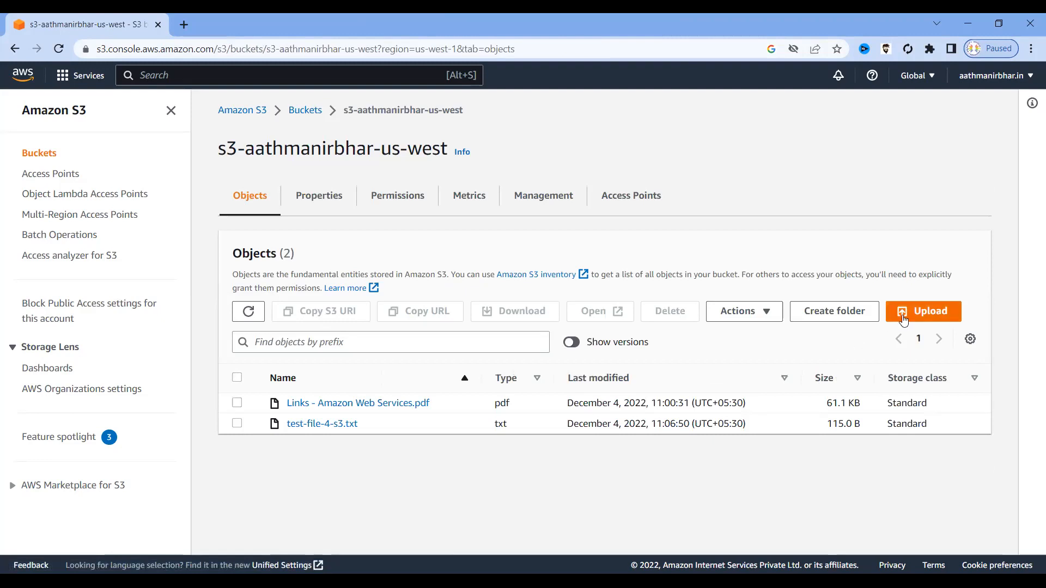
Upload AMI Quick reference.mp4 to the bucket, keeping the Private (recommended) ACL under Permissions.
{"action": "left_click", "coordinate": [931, 313]}
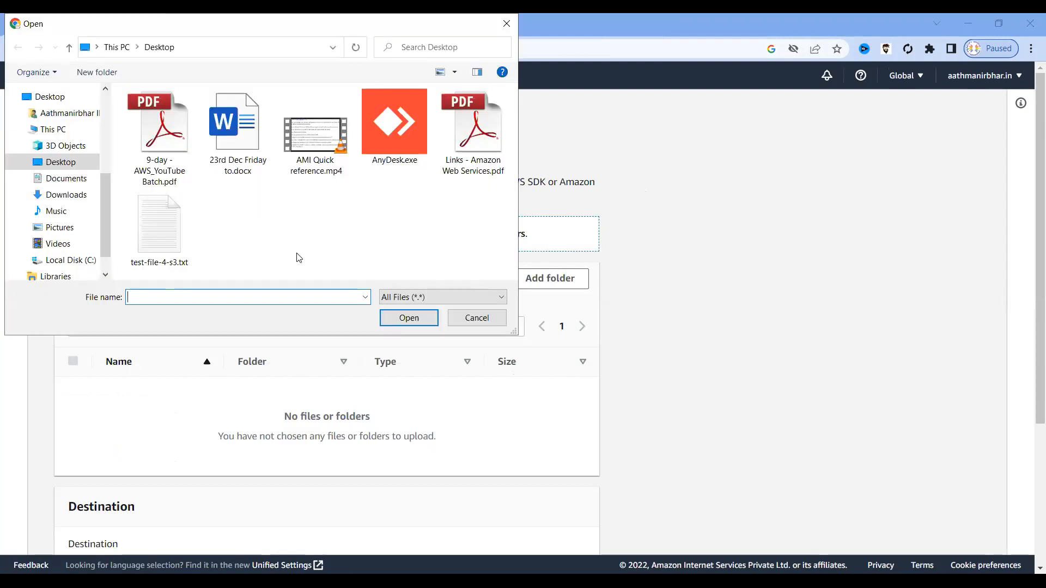
{"action": "left_click", "coordinate": [302, 158]}
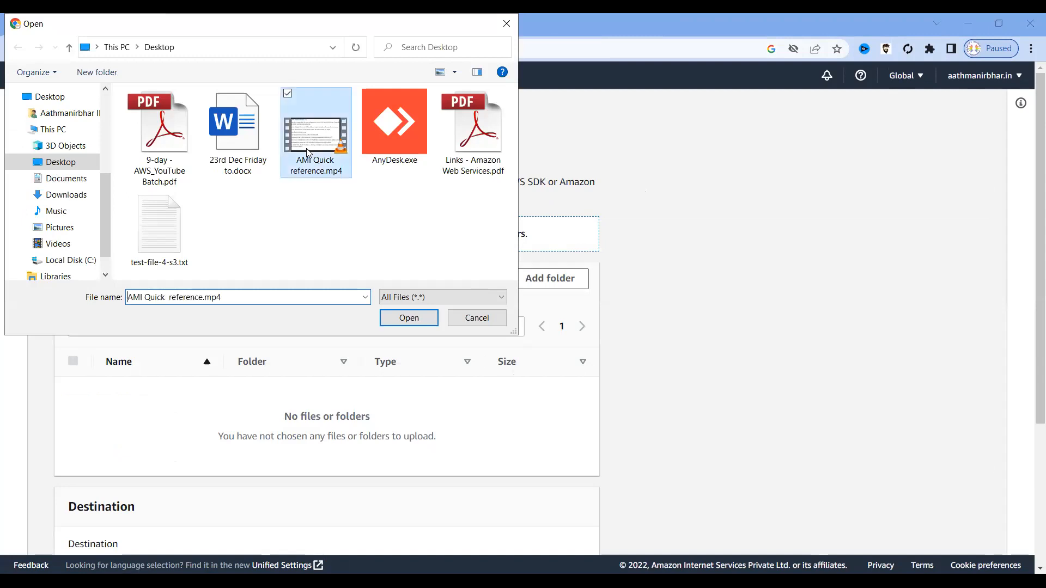
{"action": "left_click", "coordinate": [403, 321]}
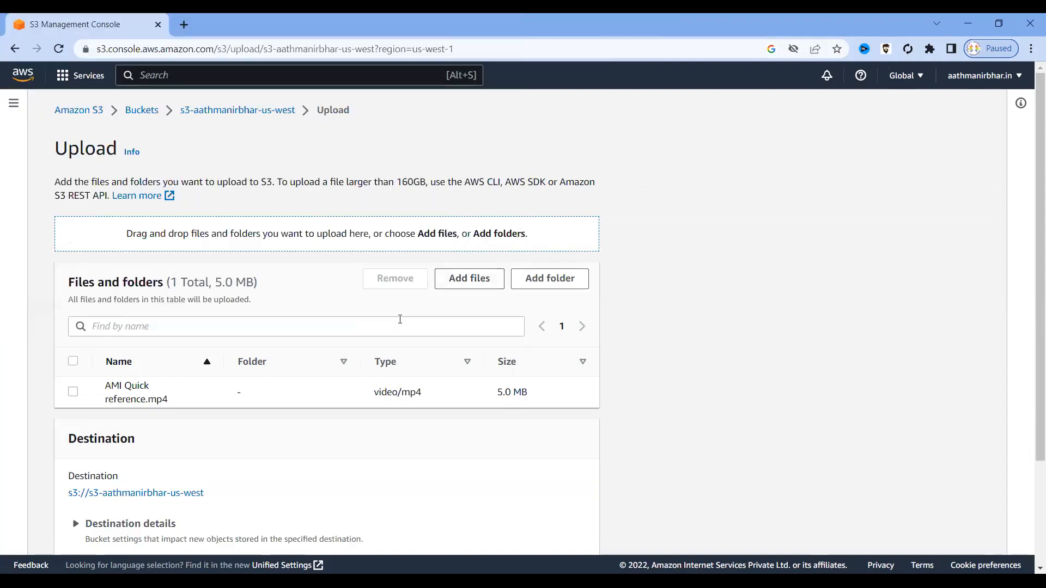
{"action": "scroll", "coordinate": [255, 423], "scroll_direction": "down", "scroll_amount": 1}
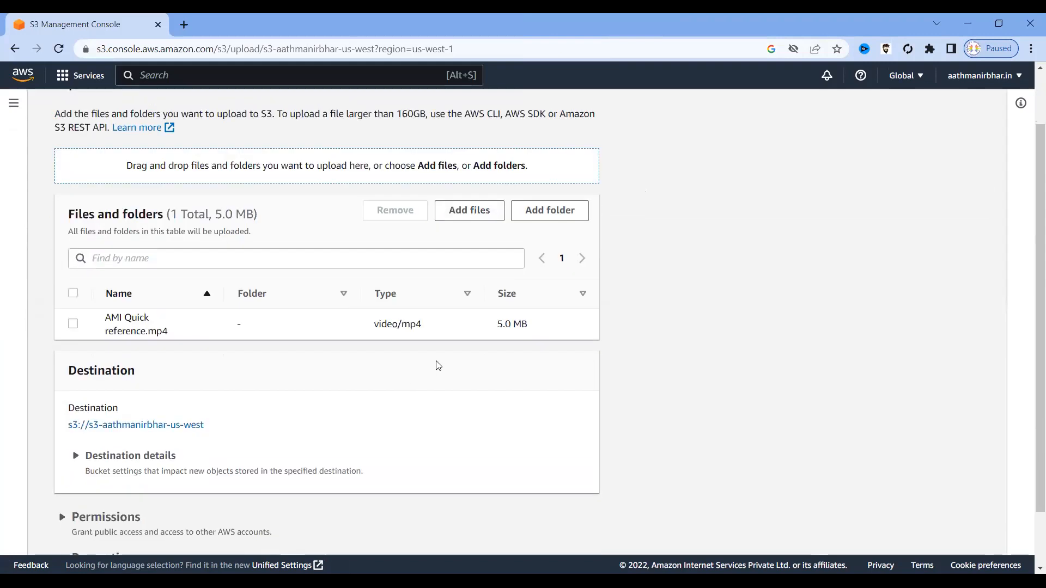
{"action": "left_click_drag", "start_coordinate": [535, 326], "coordinate": [497, 311]}
{"action": "scroll", "coordinate": [500, 325], "scroll_direction": "down", "scroll_amount": 1}
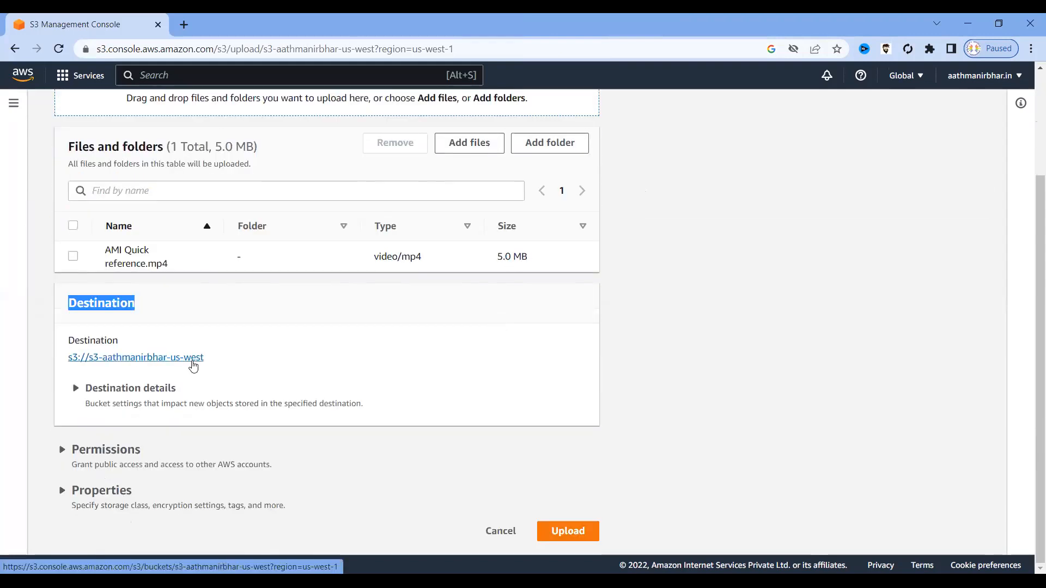
{"action": "left_click", "coordinate": [63, 452]}
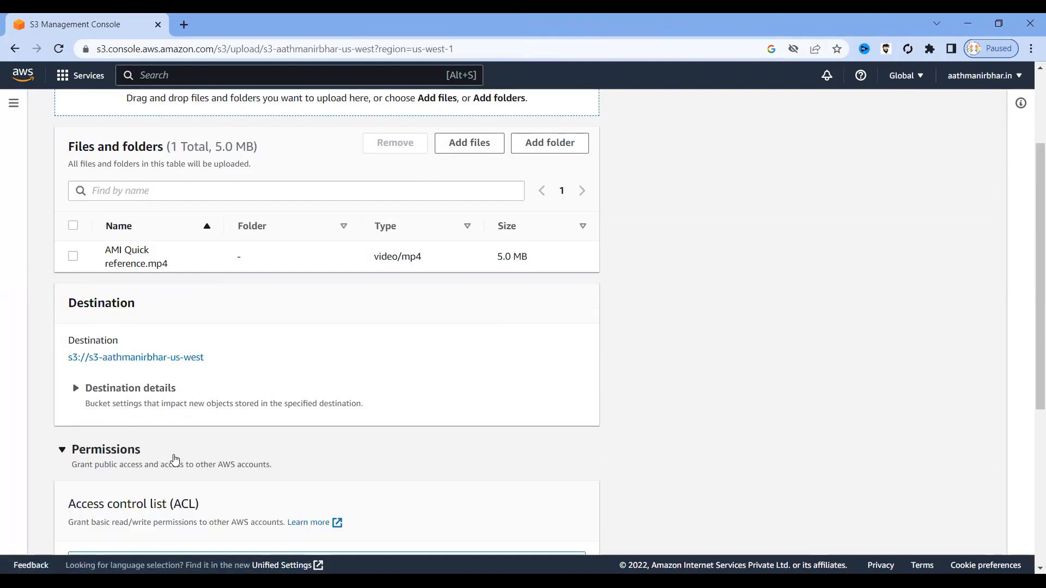
{"action": "scroll", "coordinate": [174, 458], "scroll_direction": "down", "scroll_amount": 5}
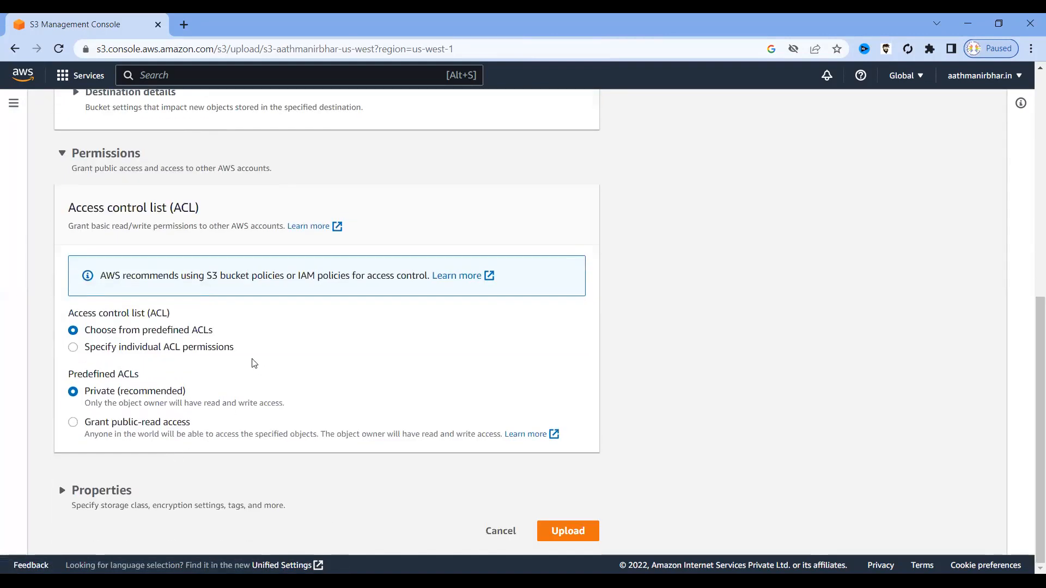
{"action": "left_click_drag", "start_coordinate": [188, 427], "coordinate": [87, 422]}
{"action": "left_click", "coordinate": [341, 373]}
{"action": "left_click", "coordinate": [565, 533]}
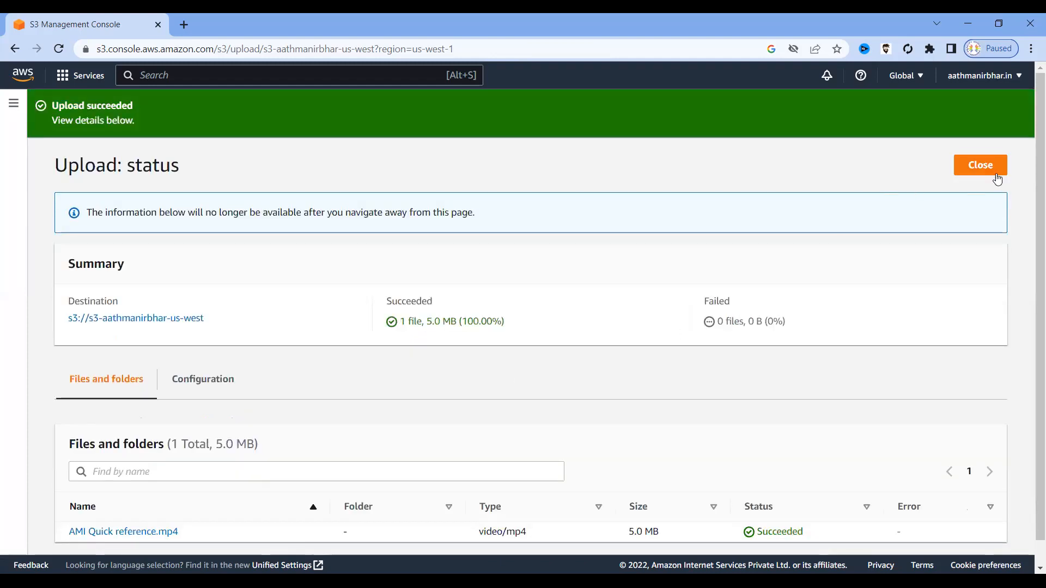
Copy the AMI Quick reference.mp4 Object URL and load it in a new tab, getting AccessDenied.
{"action": "left_click", "coordinate": [982, 171]}
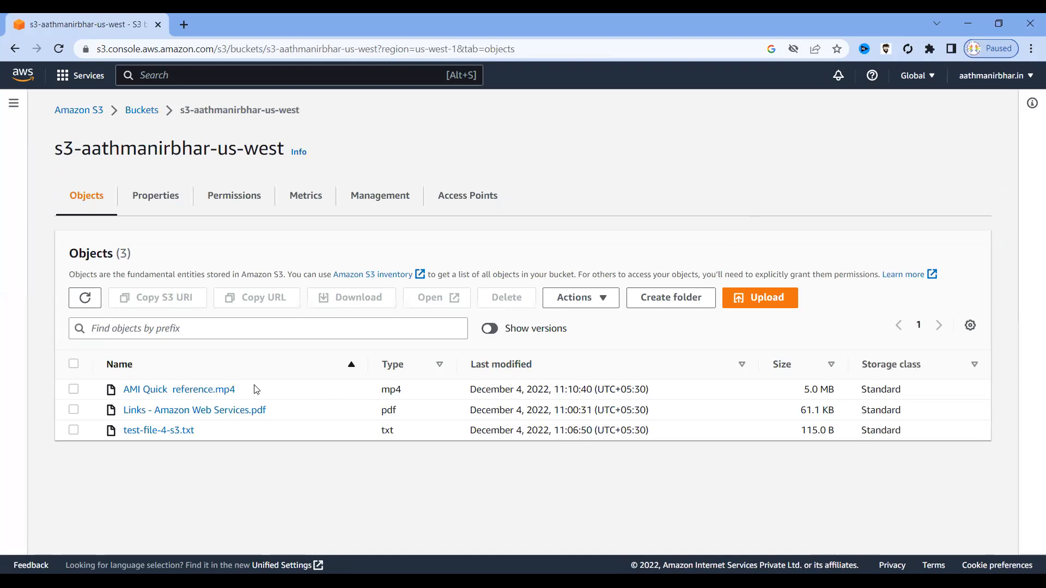
{"action": "left_click_drag", "start_coordinate": [251, 390], "coordinate": [121, 389]}
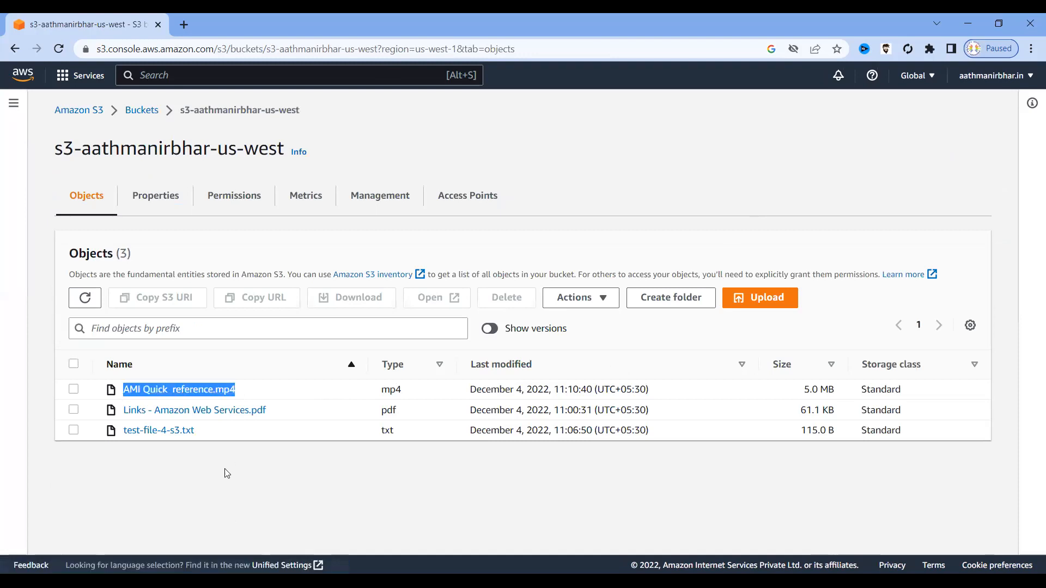
{"action": "left_click", "coordinate": [211, 438]}
{"action": "left_click", "coordinate": [199, 390]}
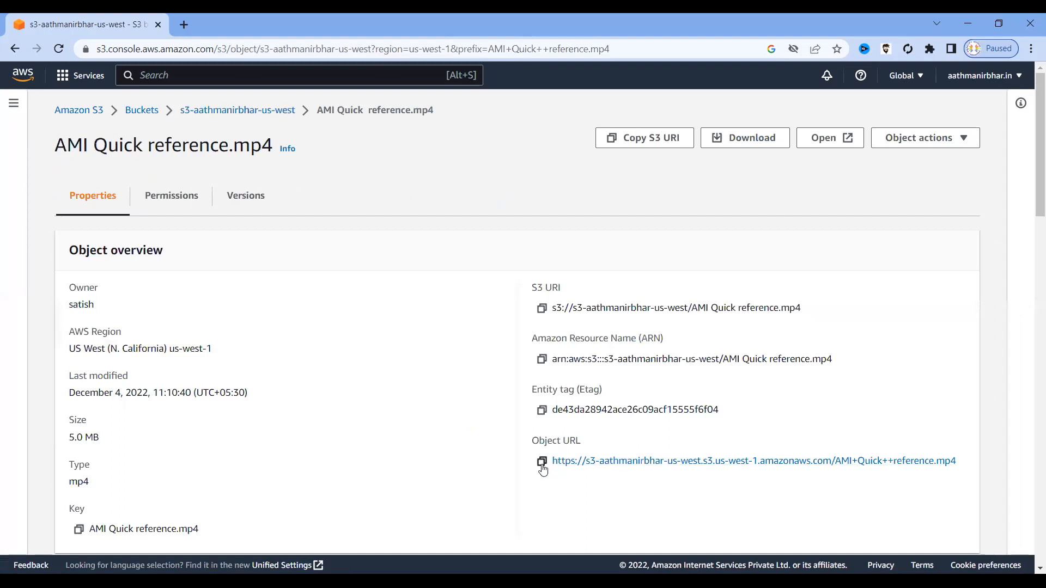
{"action": "left_click", "coordinate": [541, 463]}
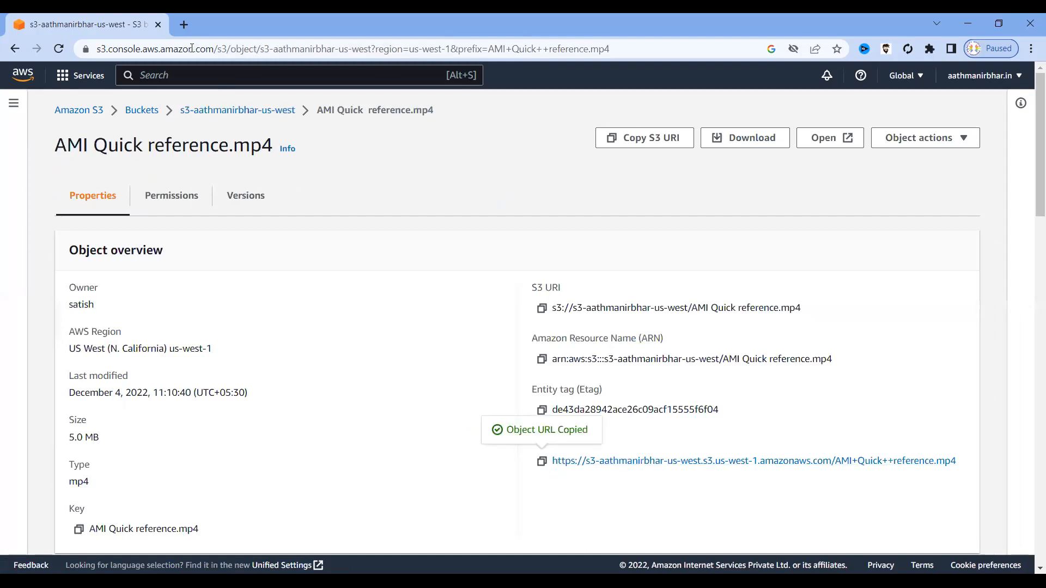
{"action": "left_click", "coordinate": [185, 24]}
{"action": "key", "text": "ctrl+v"}
{"action": "key", "text": "Return"}
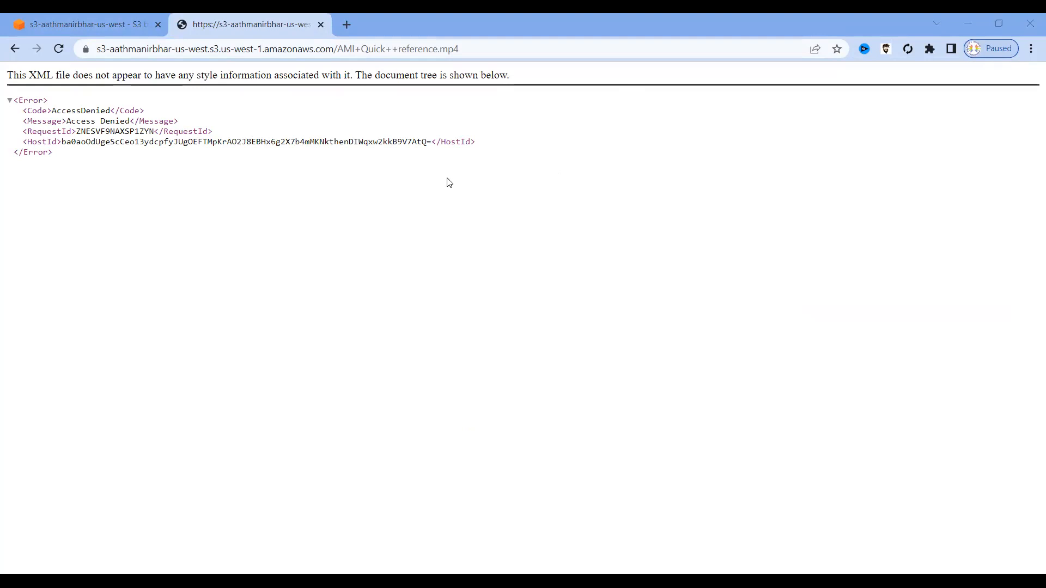
Return to the S3 console tab showing the bucket's three objects, including the 5.0 MB video.
{"action": "mouse_move", "coordinate": [94, 24]}
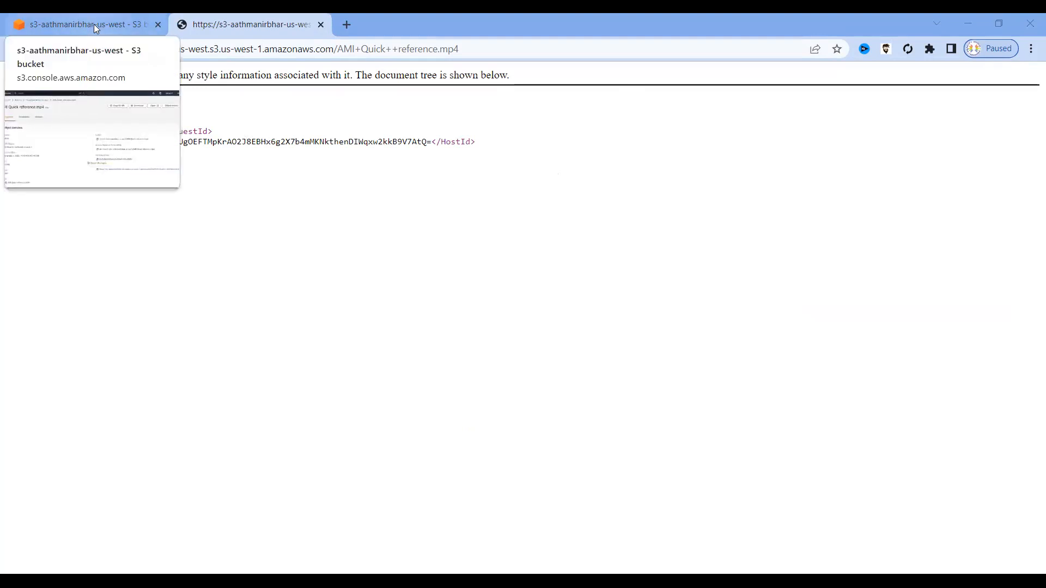
{"action": "left_click", "coordinate": [93, 24]}
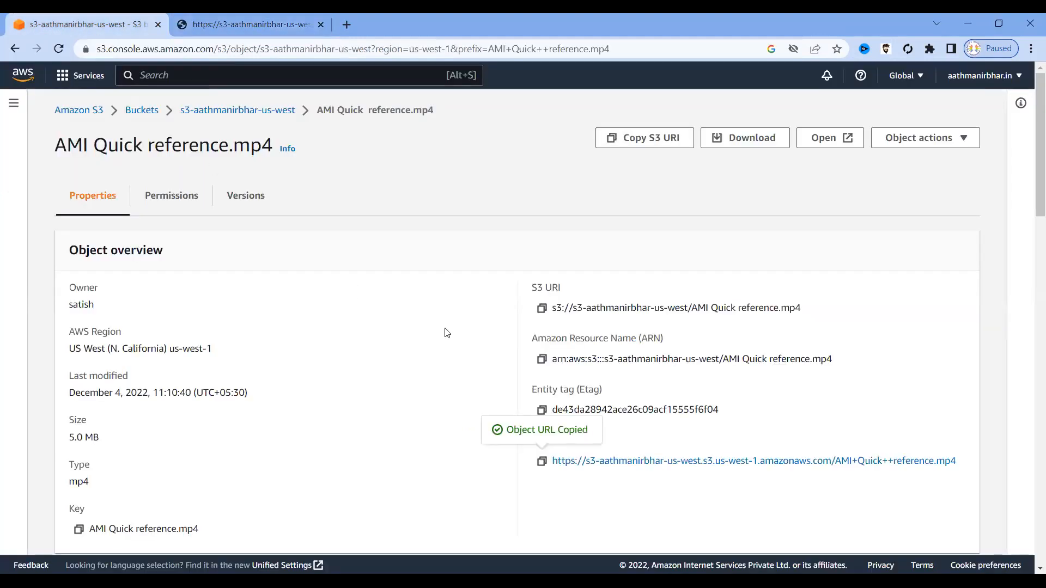
{"action": "scroll", "coordinate": [446, 332], "scroll_direction": "down", "scroll_amount": 3}
{"action": "scroll", "coordinate": [446, 333], "scroll_direction": "up", "scroll_amount": 3}
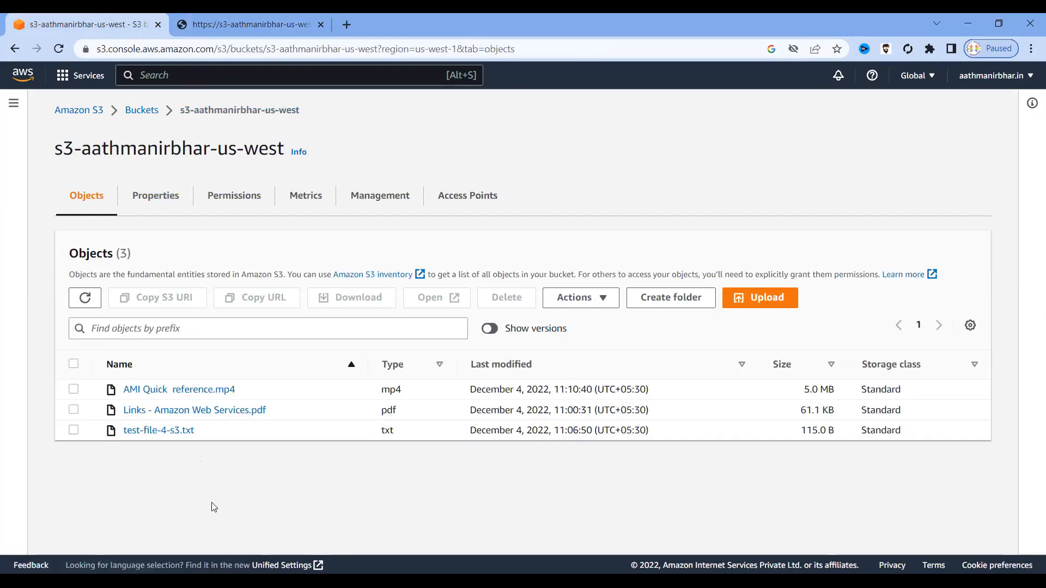
Make AMI Quick reference.mp4 publicly readable with Actions > Make public using ACL.
{"action": "left_click", "coordinate": [74, 390]}
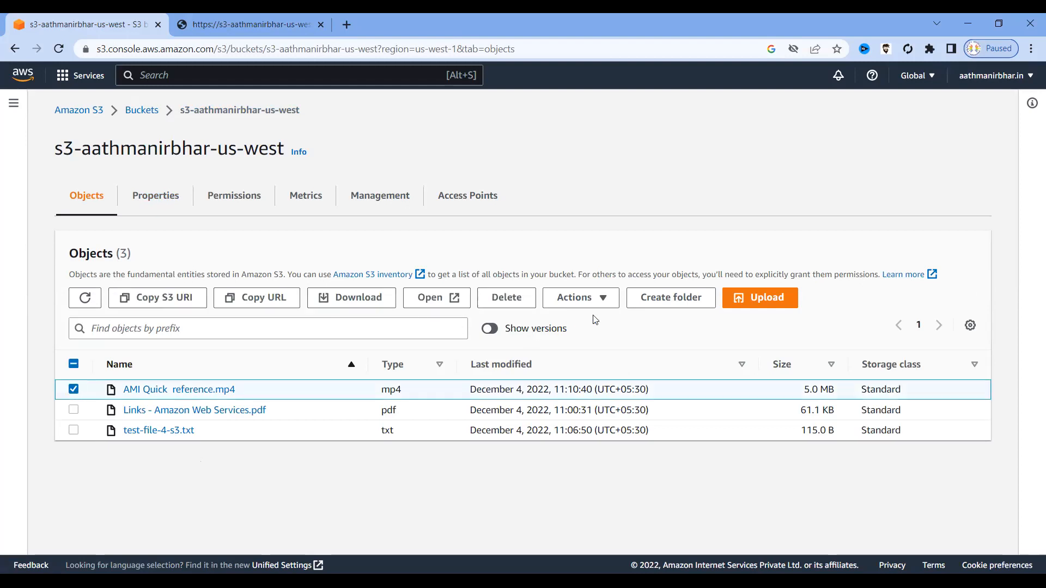
{"action": "left_click", "coordinate": [605, 301]}
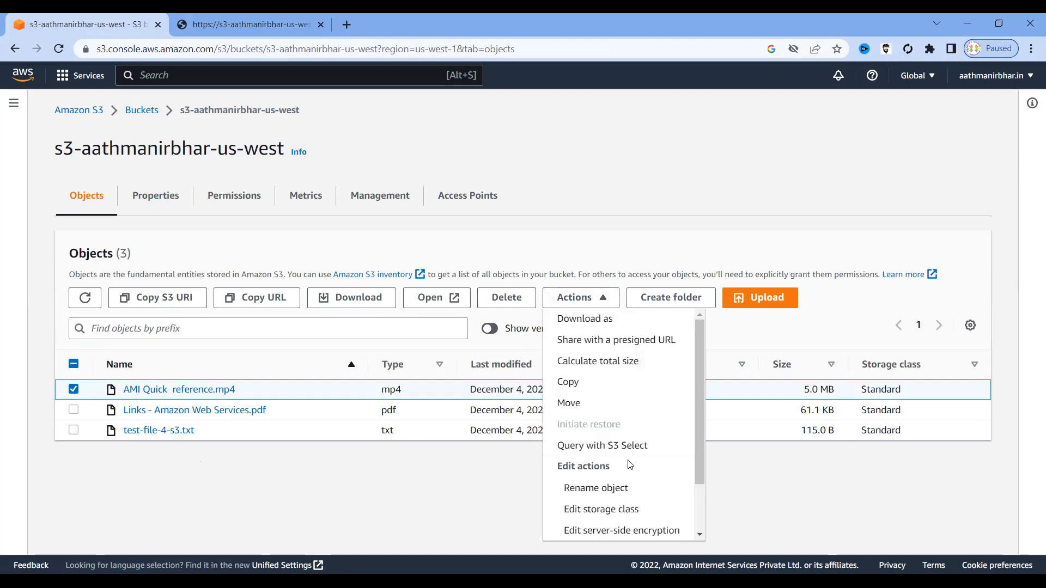
{"action": "scroll", "coordinate": [629, 464], "scroll_direction": "down", "scroll_amount": 2}
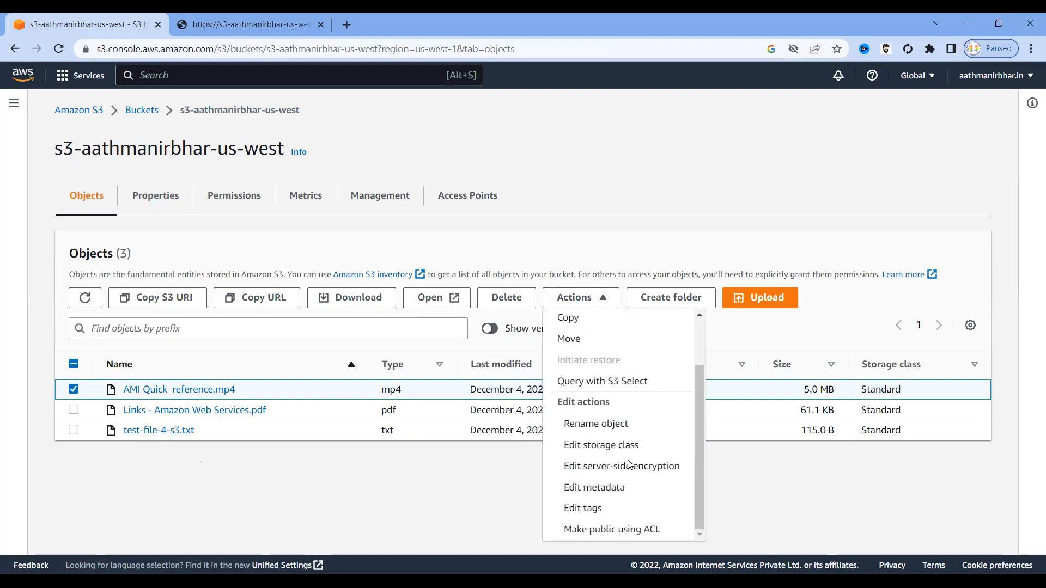
{"action": "left_click", "coordinate": [591, 536]}
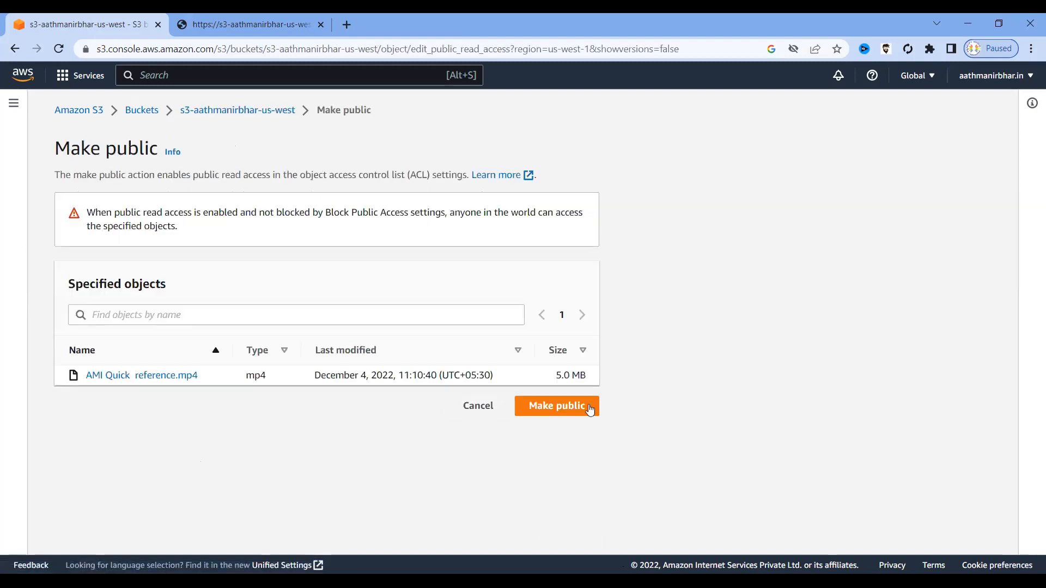
{"action": "left_click", "coordinate": [557, 410]}
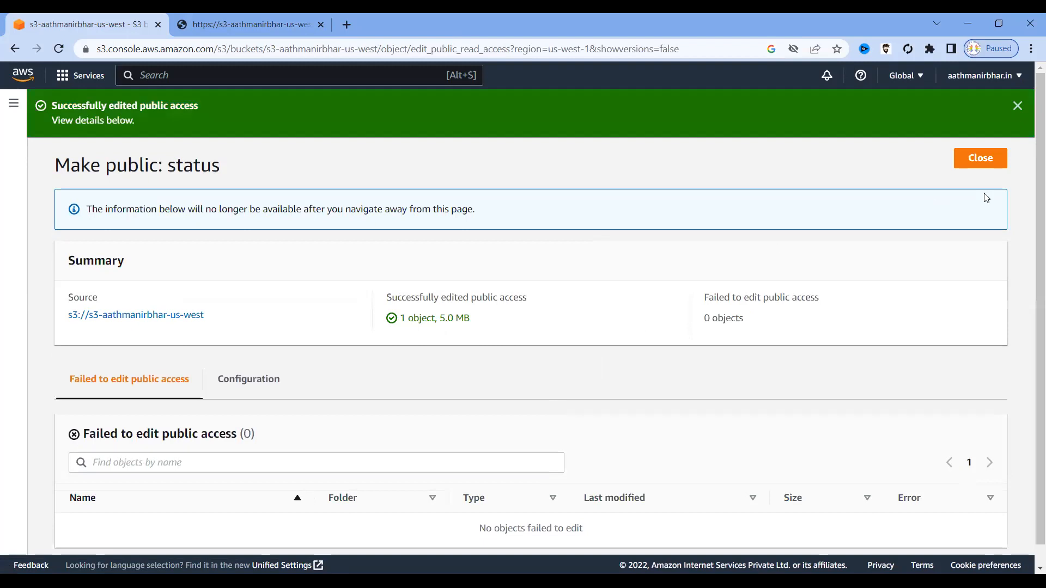
{"action": "left_click", "coordinate": [979, 159]}
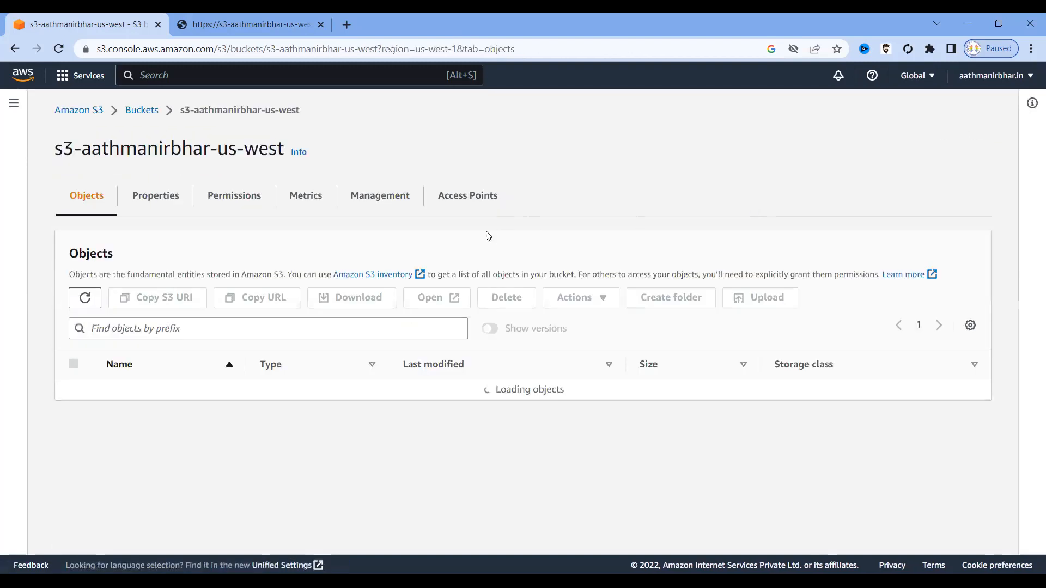
Reload the object URL so the video plays, skip ahead and pause it, then close that tab.
{"action": "left_click", "coordinate": [265, 23]}
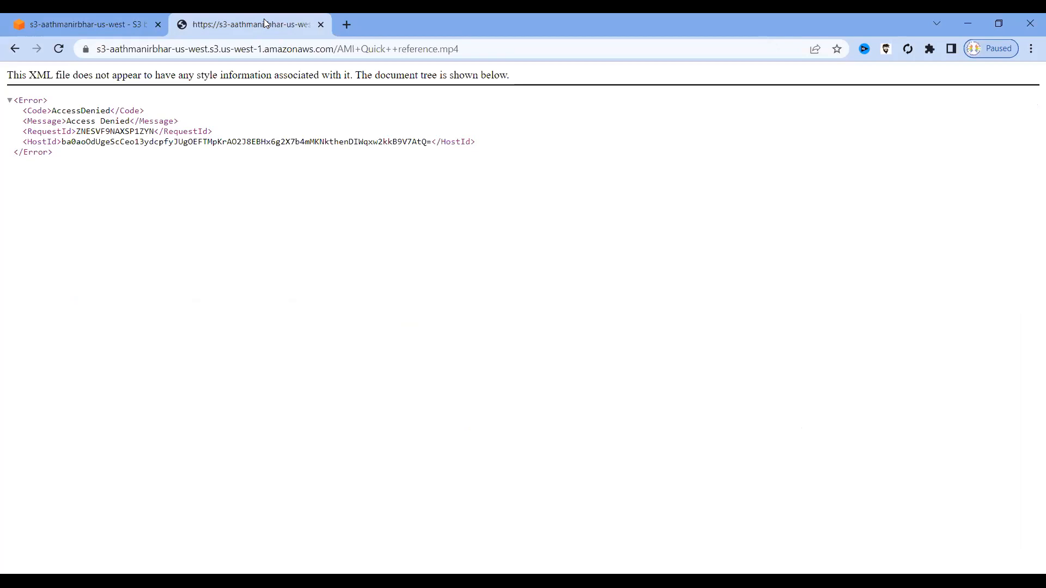
{"action": "left_click", "coordinate": [59, 50]}
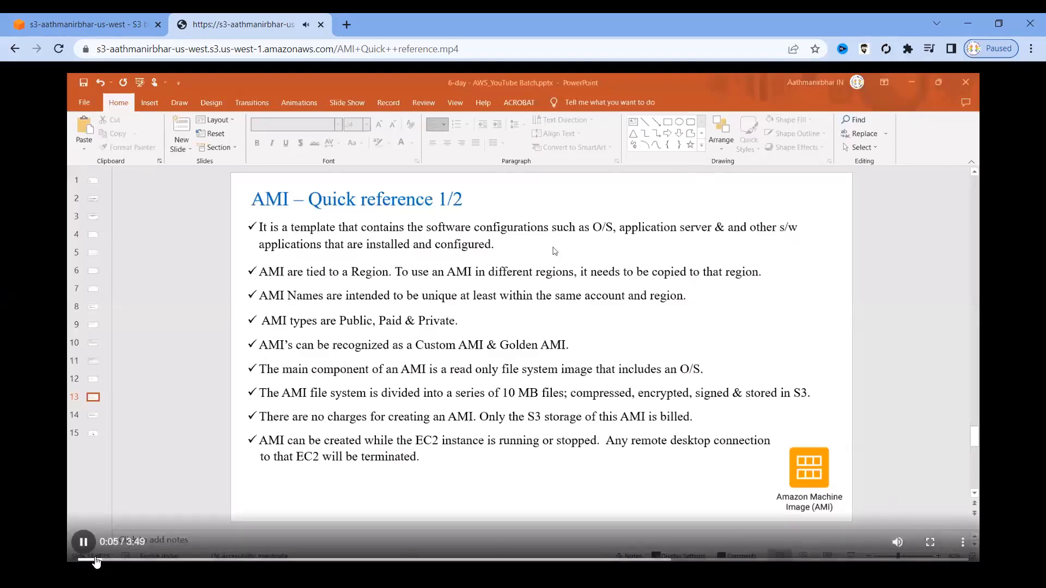
{"action": "left_click_drag", "start_coordinate": [103, 563], "coordinate": [361, 567]}
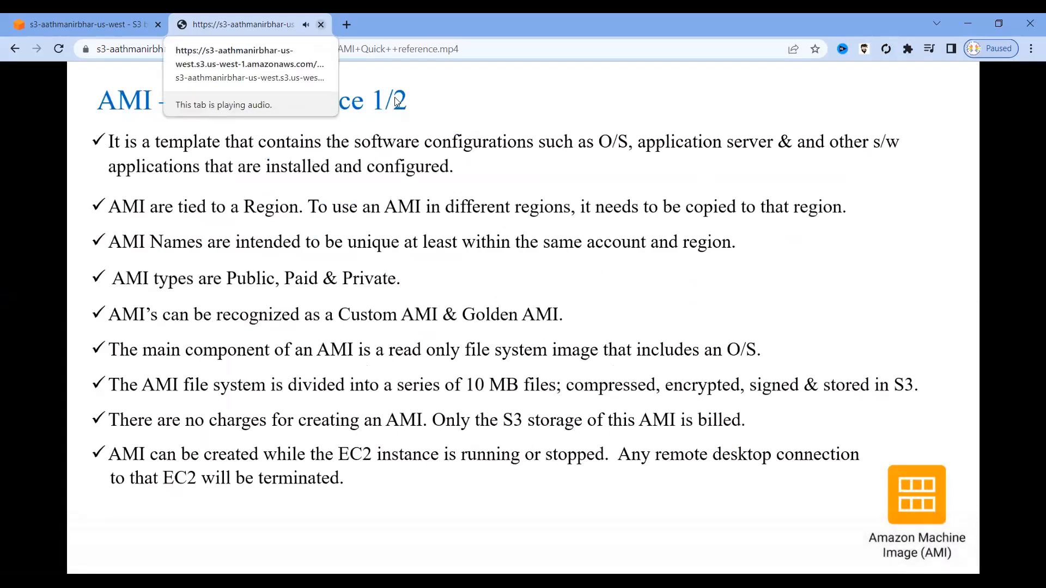
{"action": "left_click", "coordinate": [84, 542]}
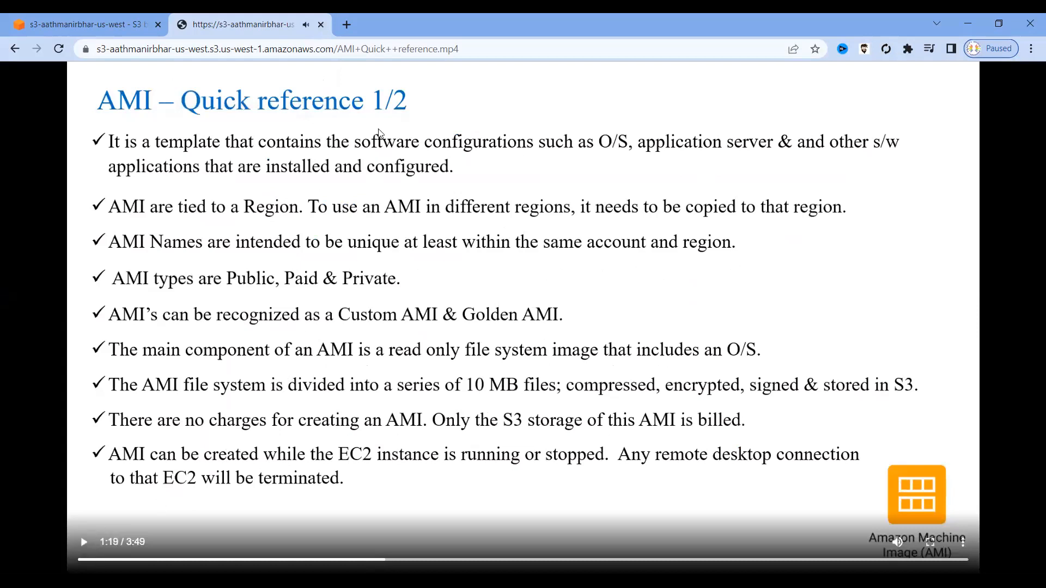
{"action": "left_click", "coordinate": [321, 24]}
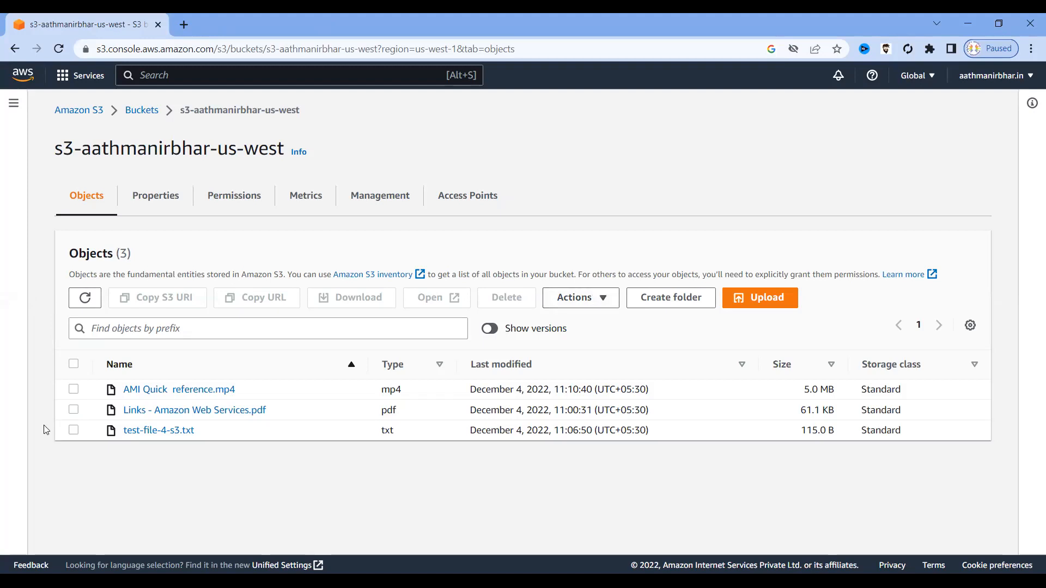
Select the mp4 object and turn on Show versions to reveal each object's Version ID.
{"action": "left_click", "coordinate": [73, 389]}
{"action": "left_click", "coordinate": [497, 332]}
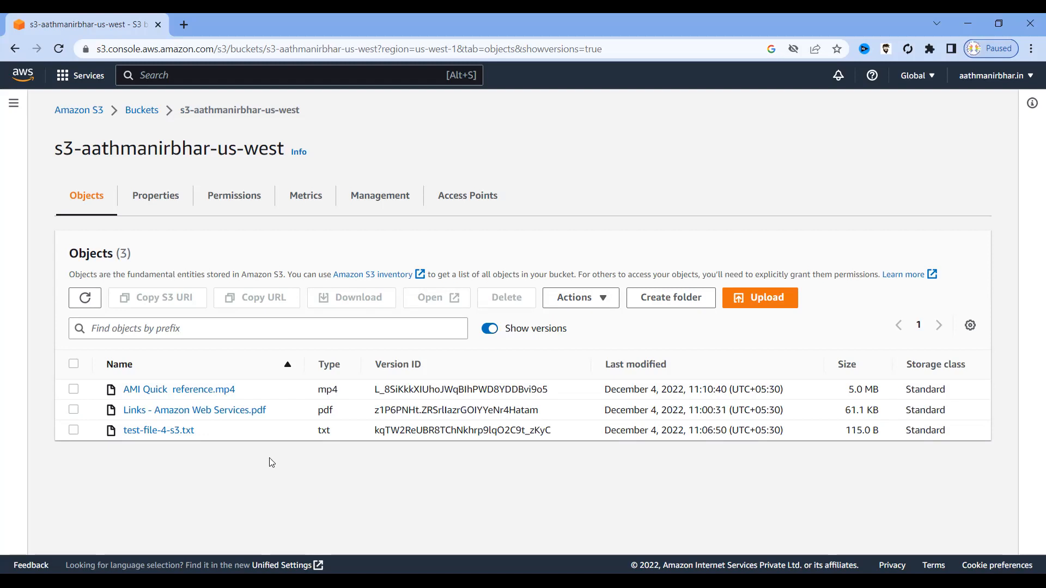
{"action": "left_click_drag", "start_coordinate": [252, 395], "coordinate": [121, 396]}
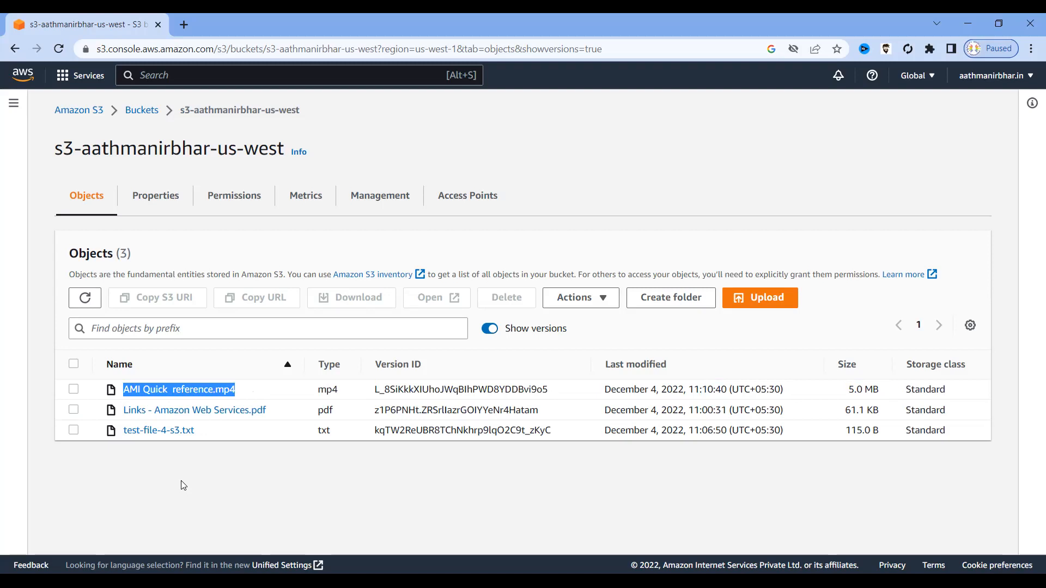
{"action": "left_click", "coordinate": [74, 390]}
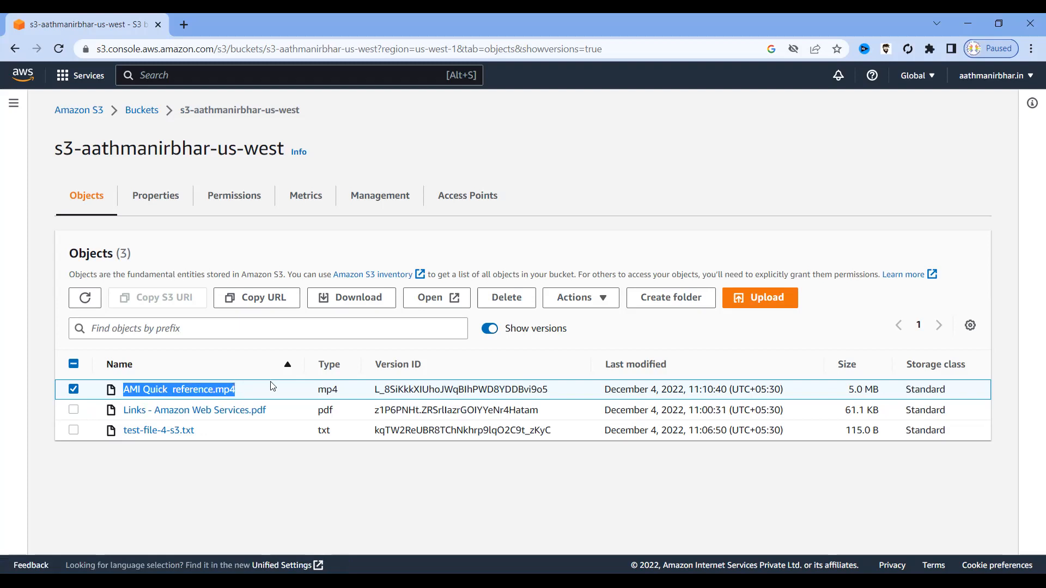
{"action": "left_click_drag", "start_coordinate": [249, 395], "coordinate": [124, 395]}
{"action": "left_click", "coordinate": [207, 482]}
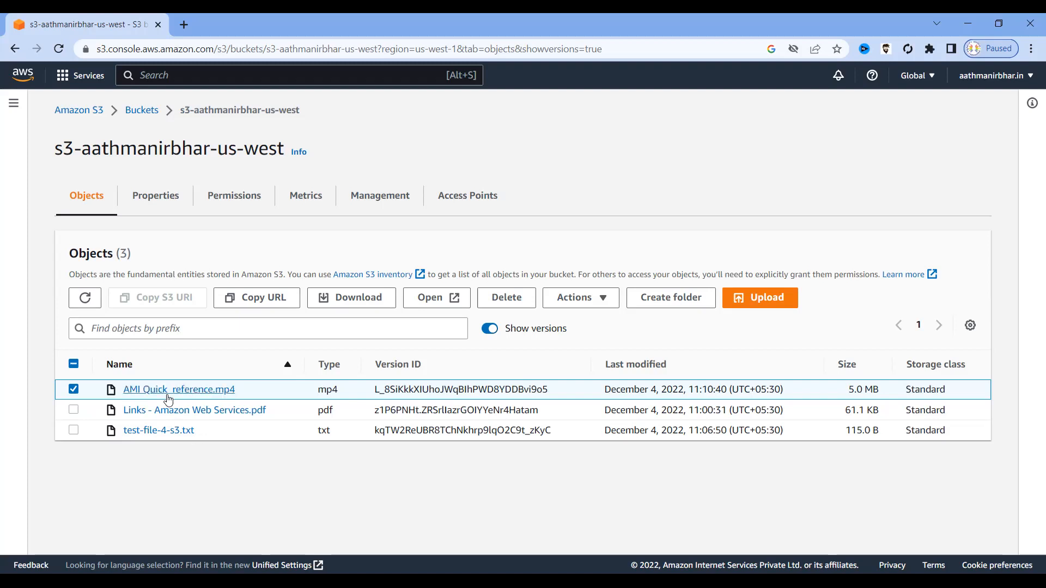
{"action": "left_click_drag", "start_coordinate": [248, 388], "coordinate": [119, 389]}
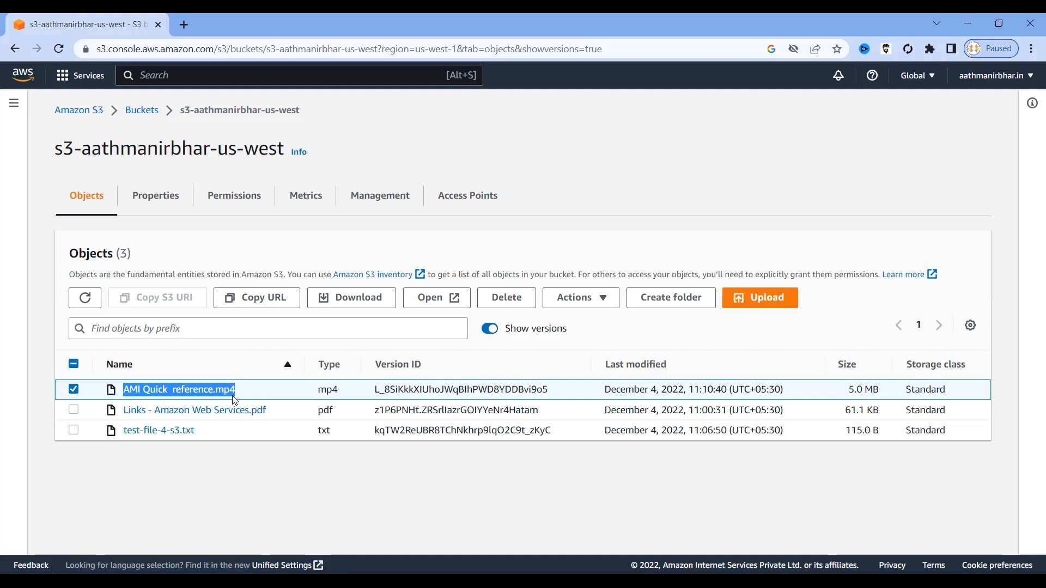
{"action": "left_click", "coordinate": [331, 515]}
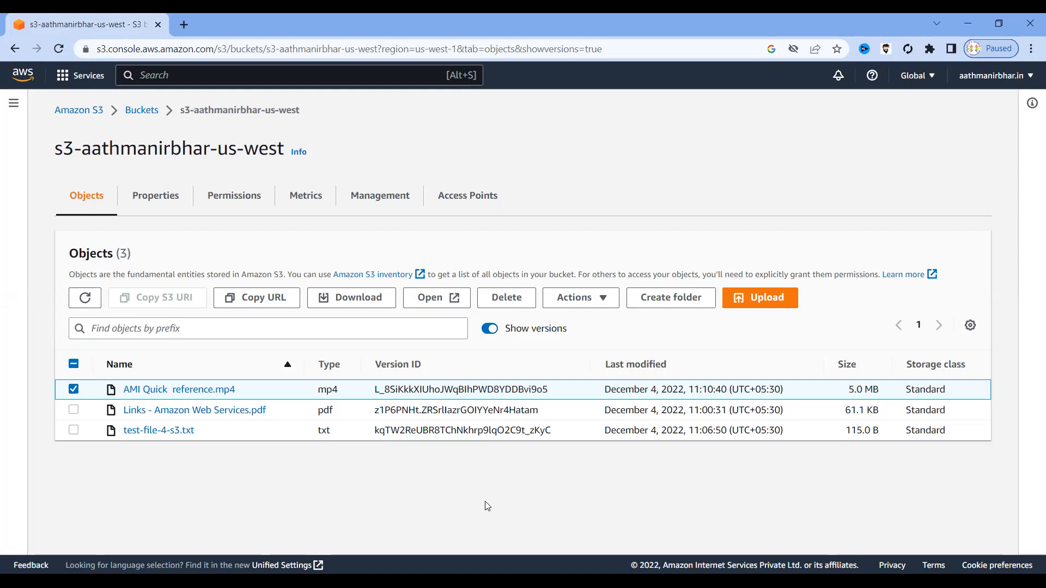
Return from the bucket's objects to the Amazon S3 Buckets list via the breadcrumb.
{"action": "left_click", "coordinate": [136, 112]}
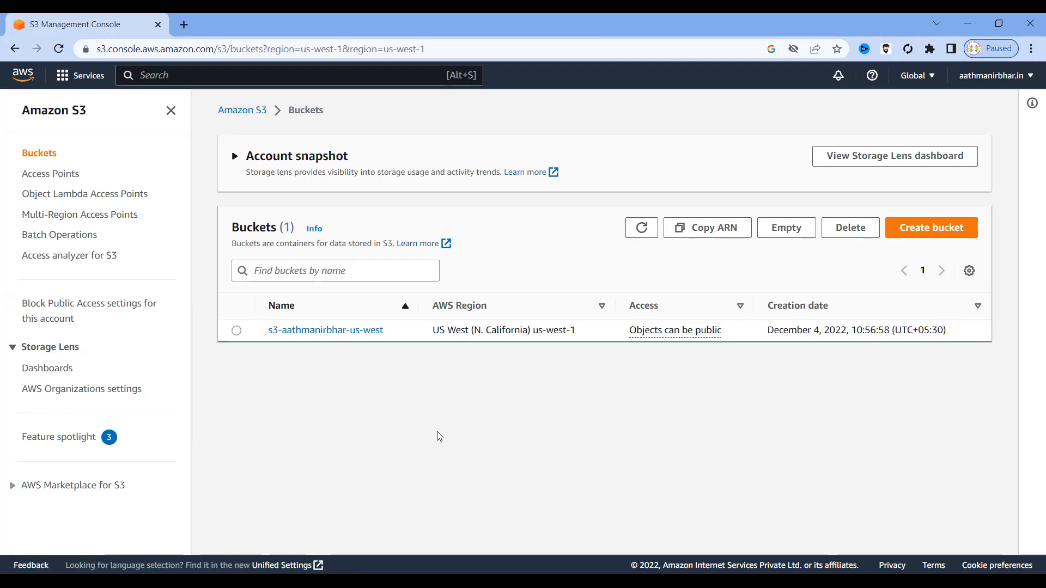
Load aathmanirbhar.com in a new Chrome tab.
{"action": "left_click", "coordinate": [184, 25]}
{"action": "left_click", "coordinate": [189, 49]}
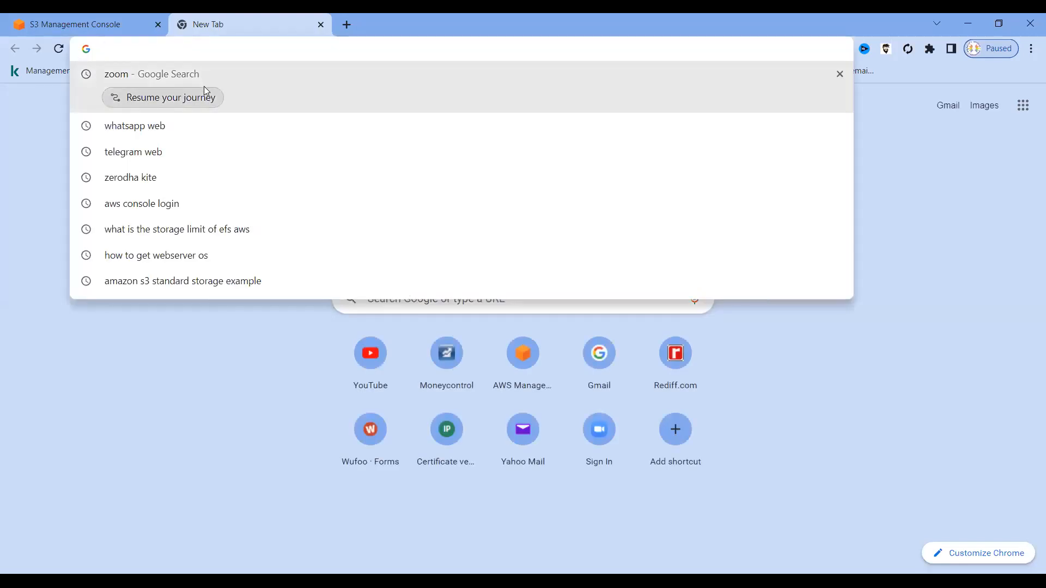
{"action": "type", "text": "aathmanirbhar.com"}
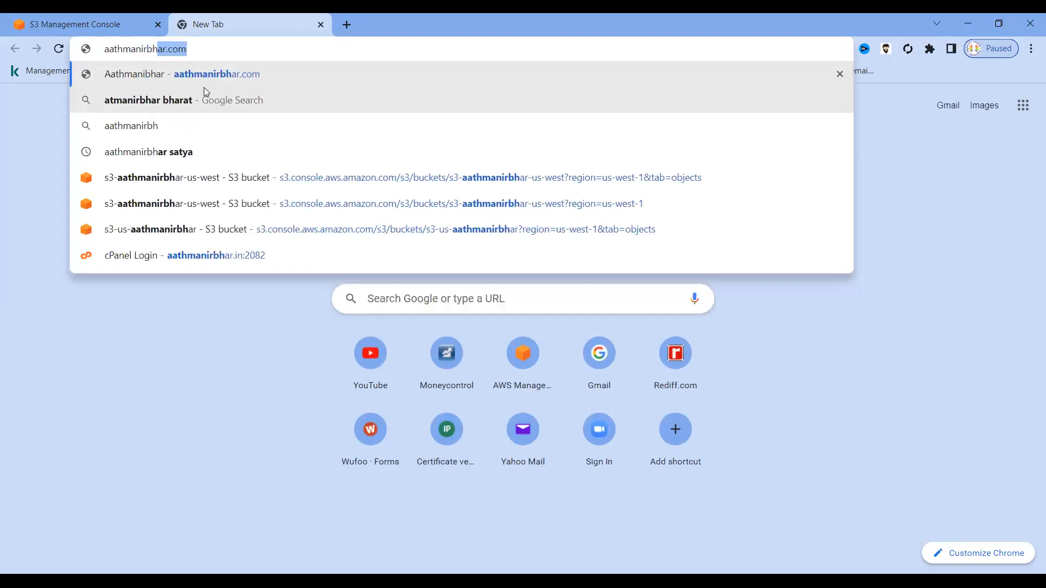
{"action": "key", "text": "Return"}
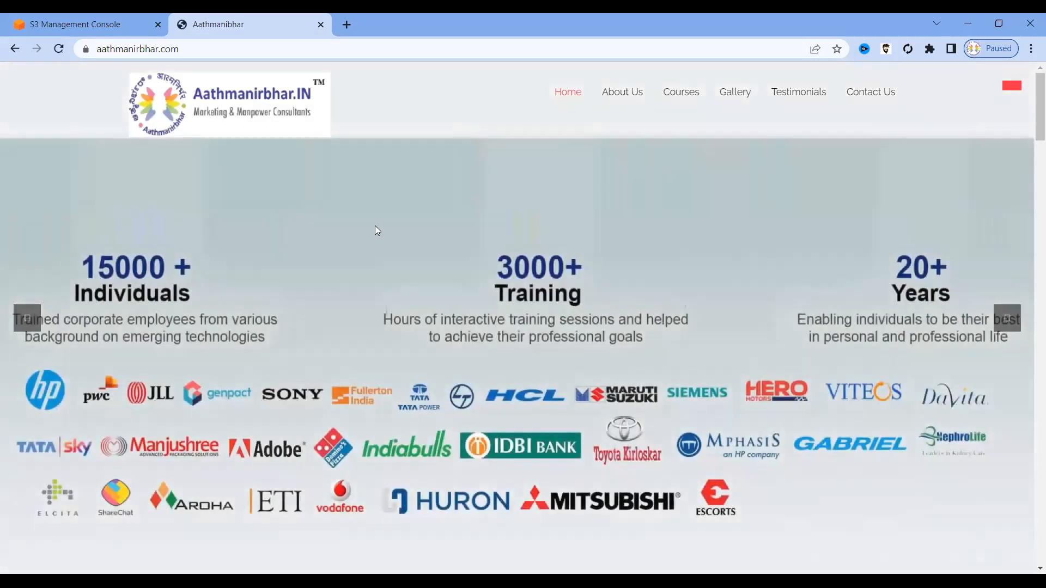
Open the page source of aathmanirbhar.com and select all of its HTML.
{"action": "right_click", "coordinate": [374, 227]}
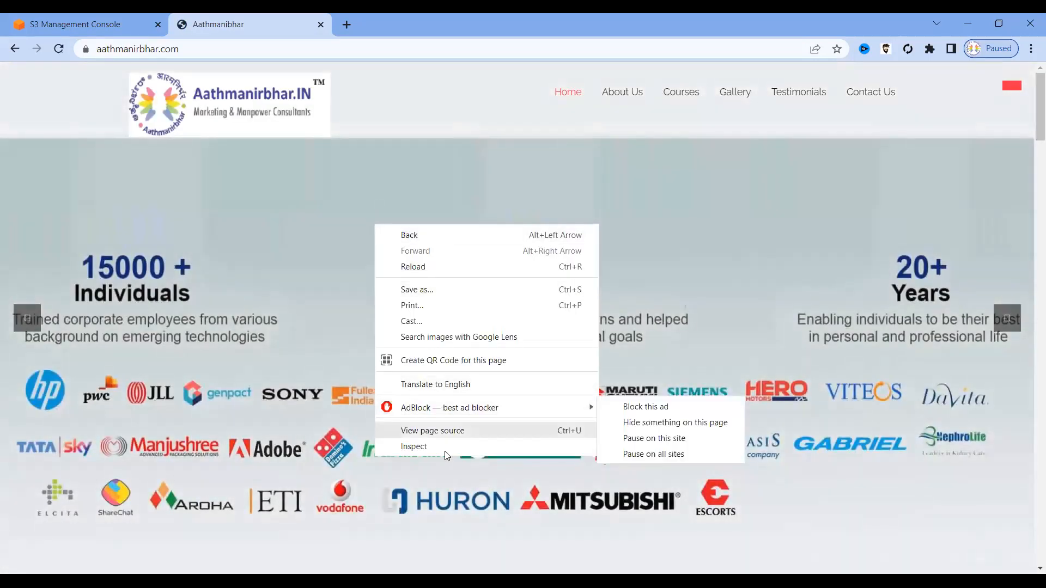
{"action": "left_click", "coordinate": [446, 433]}
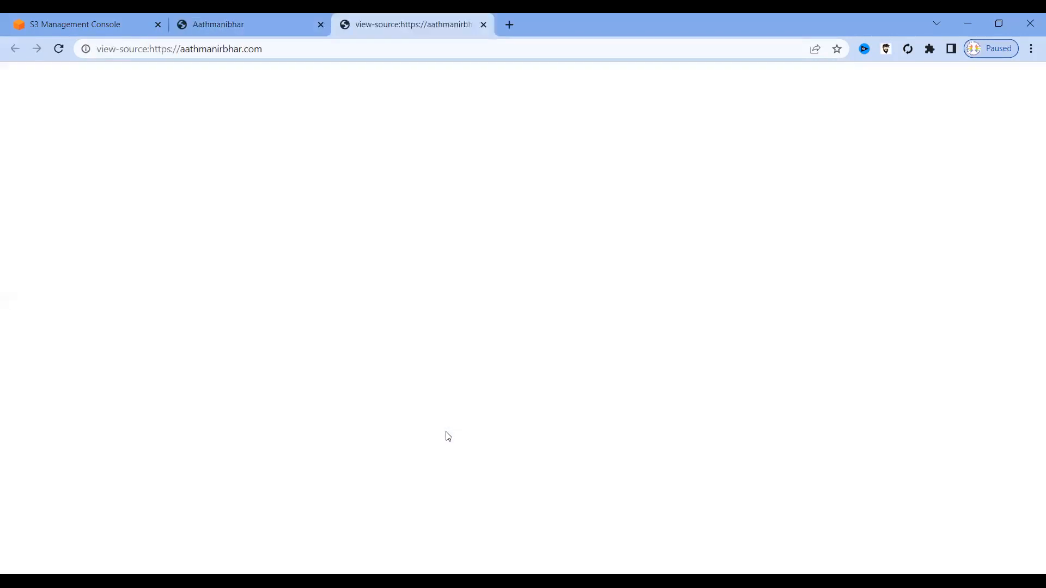
{"action": "key", "text": "ctrl+a"}
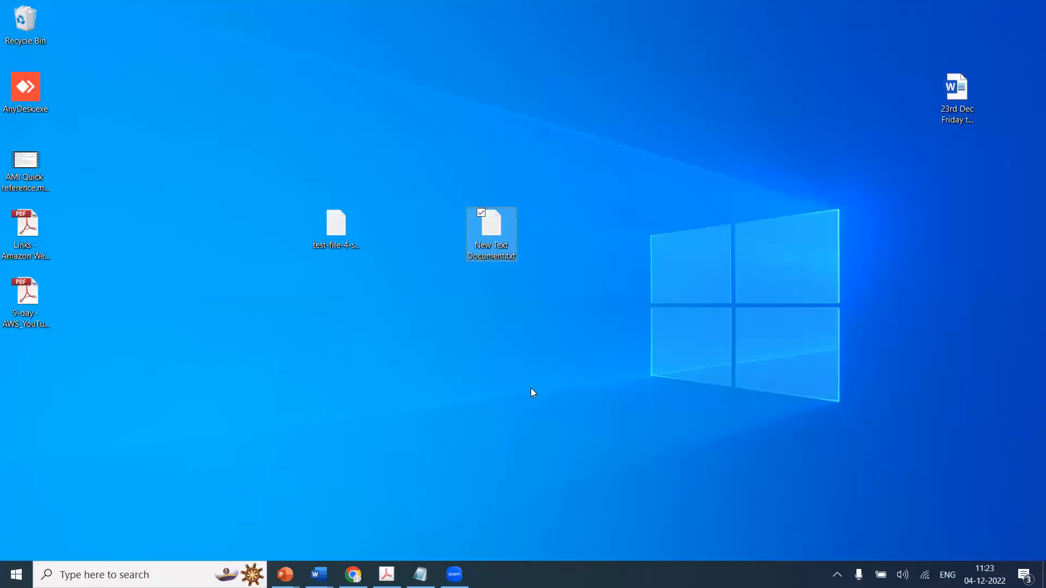
Paste the copied HTML into New Text Document in Notepad and save it.
{"action": "left_click", "coordinate": [530, 387]}
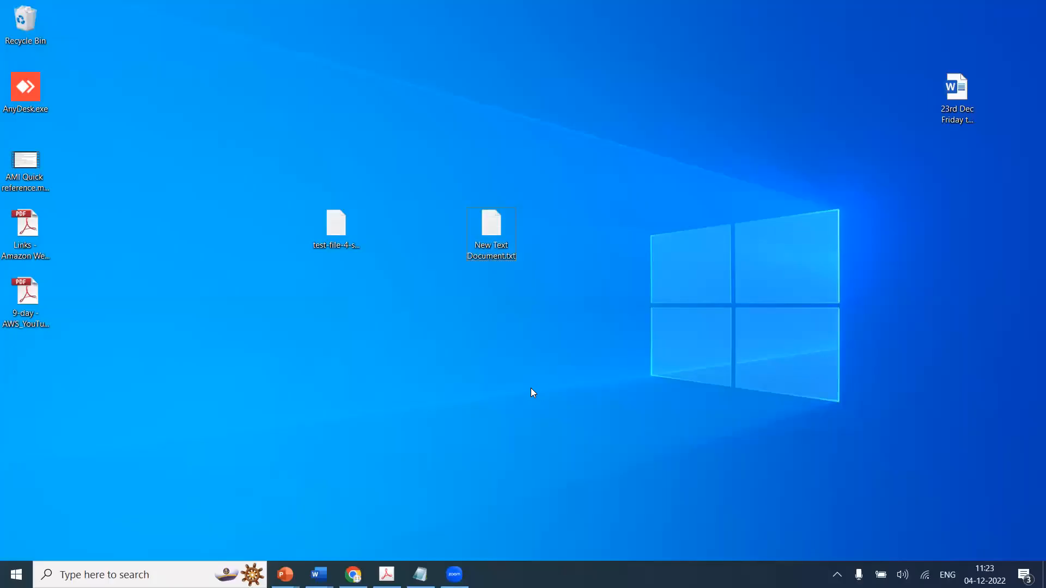
{"action": "double_click", "coordinate": [491, 242]}
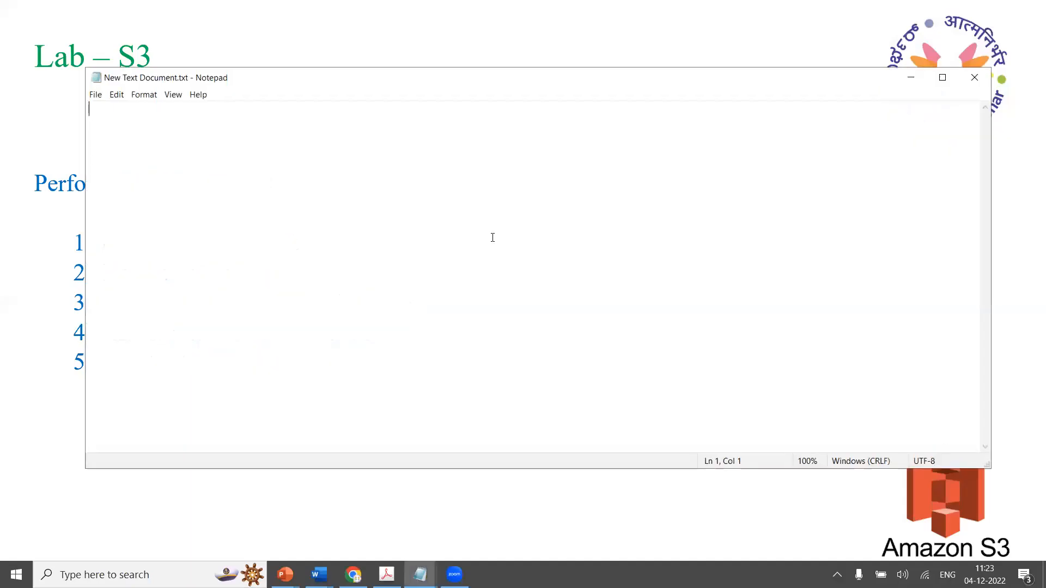
{"action": "key", "text": "ctrl+v"}
{"action": "key", "text": "alt+f"}
{"action": "key", "text": "s"}
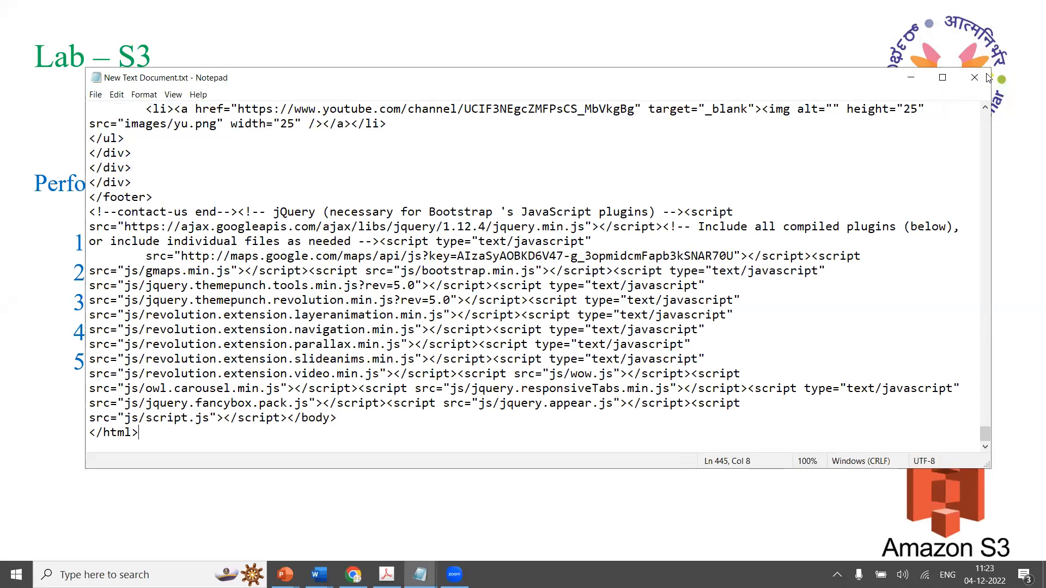
{"action": "left_click", "coordinate": [904, 85]}
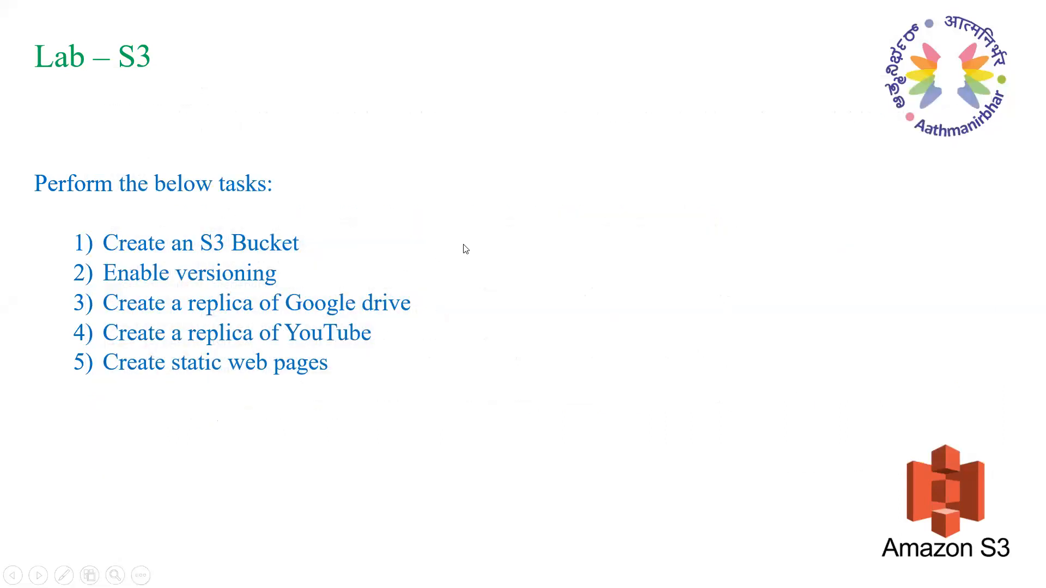
Rename the text file on the desktop to test-web.html, accepting the extension change.
{"action": "key", "text": "super+d"}
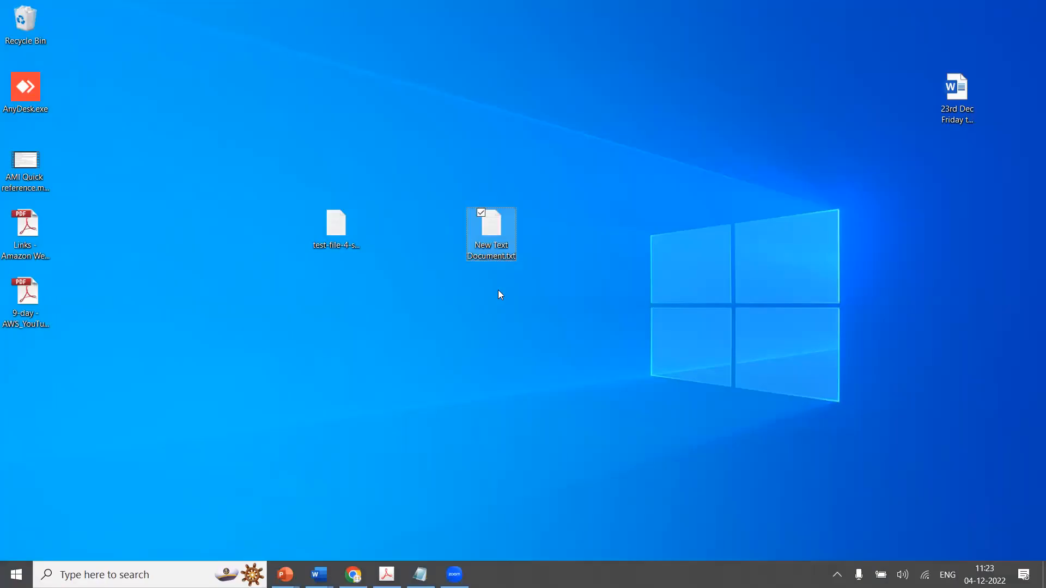
{"action": "left_click", "coordinate": [495, 245]}
{"action": "type", "text": "t"}
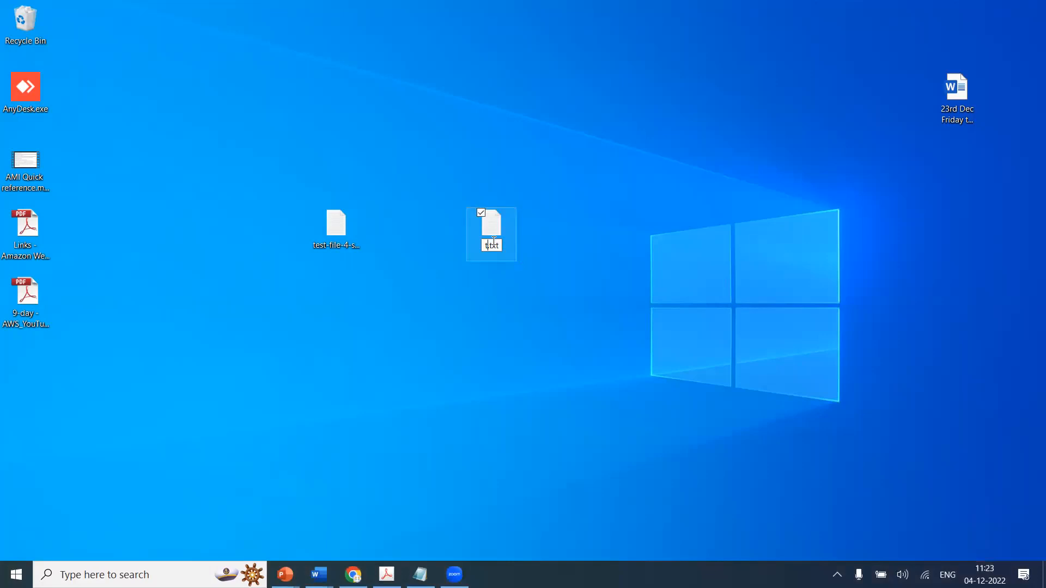
{"action": "type", "text": "est-web.html"}
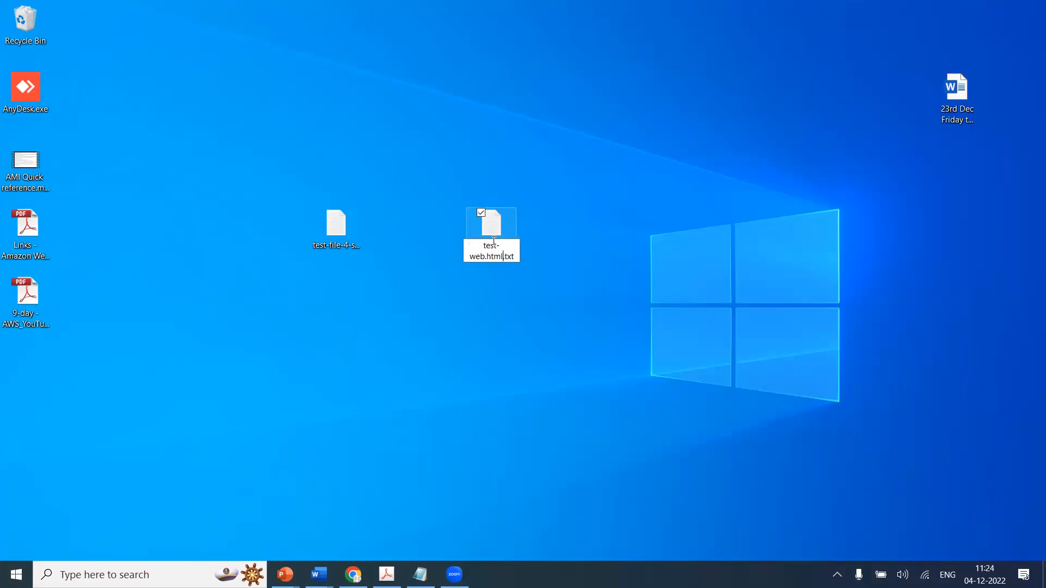
{"action": "key", "text": "Delete"}
{"action": "key", "text": "Delete"}
{"action": "key", "text": "Delete"}
{"action": "key", "text": "Delete"}
{"action": "key", "text": "Return"}
{"action": "left_click", "coordinate": [578, 299]}
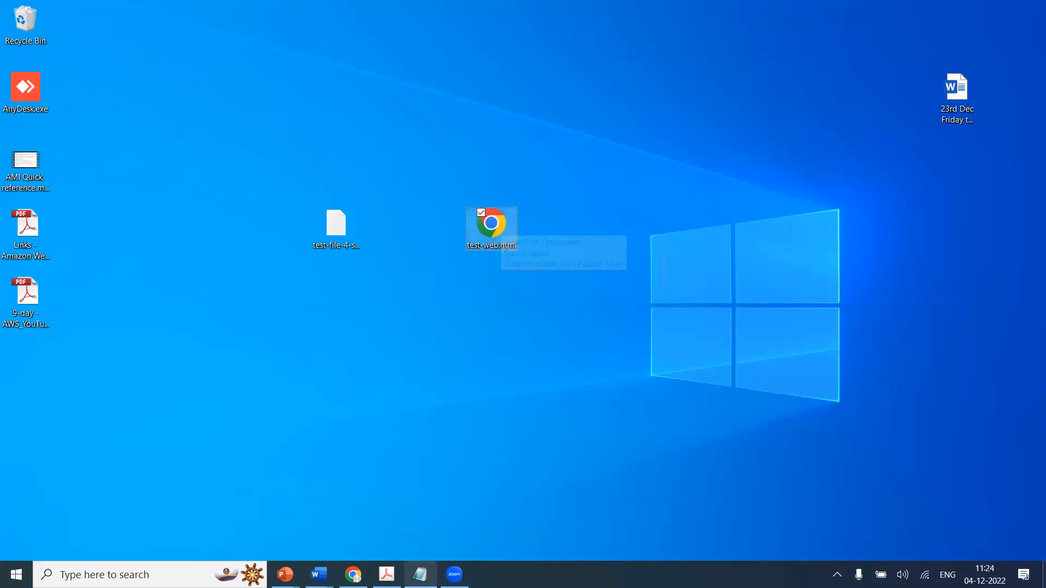
{"action": "left_click", "coordinate": [353, 575]}
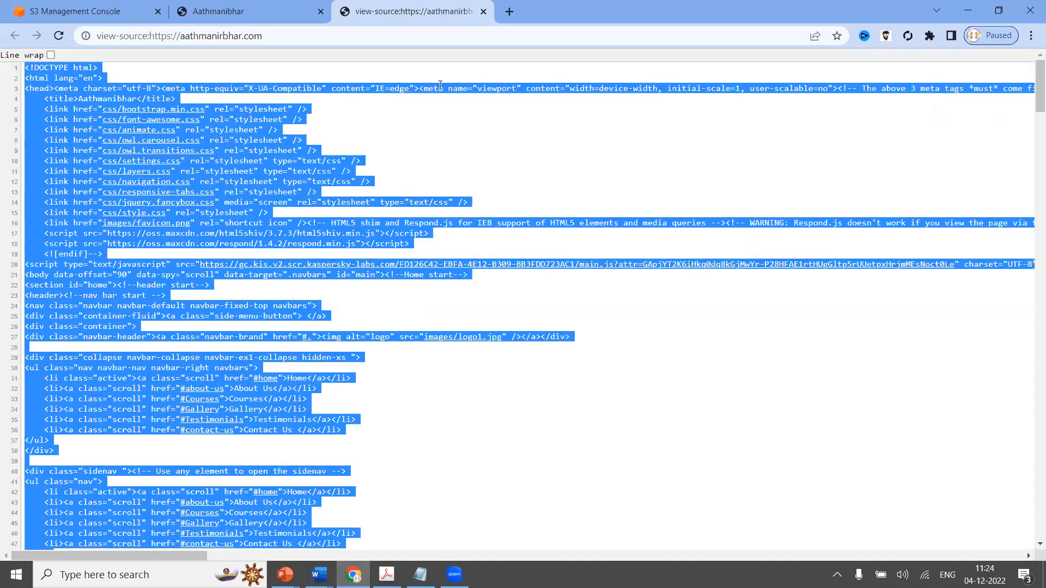
Close the extra tabs and add test-web.html to an upload in bucket s3-aathmanirbhar-us-west.
{"action": "left_click", "coordinate": [483, 10]}
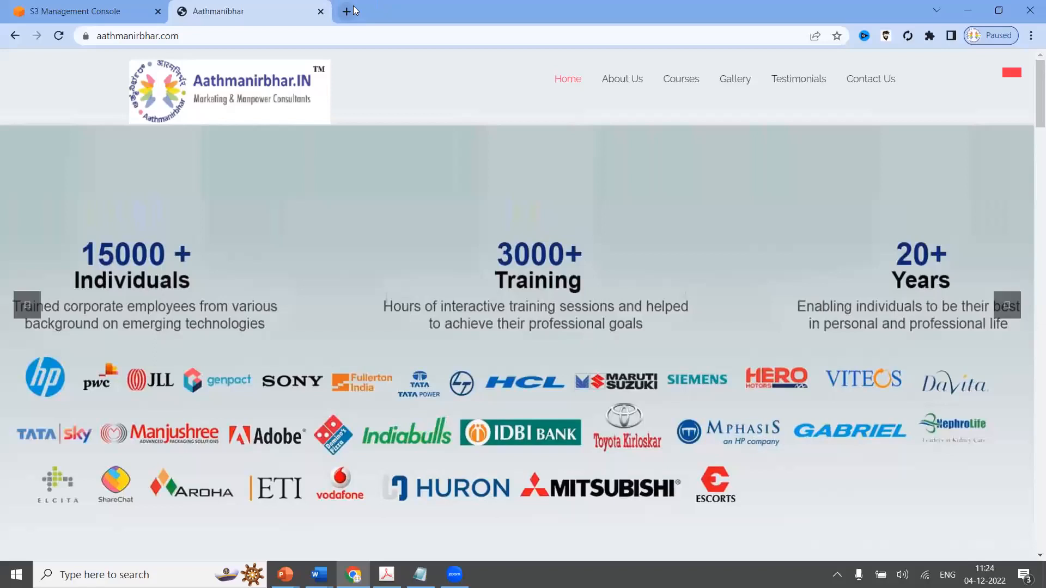
{"action": "left_click", "coordinate": [320, 11]}
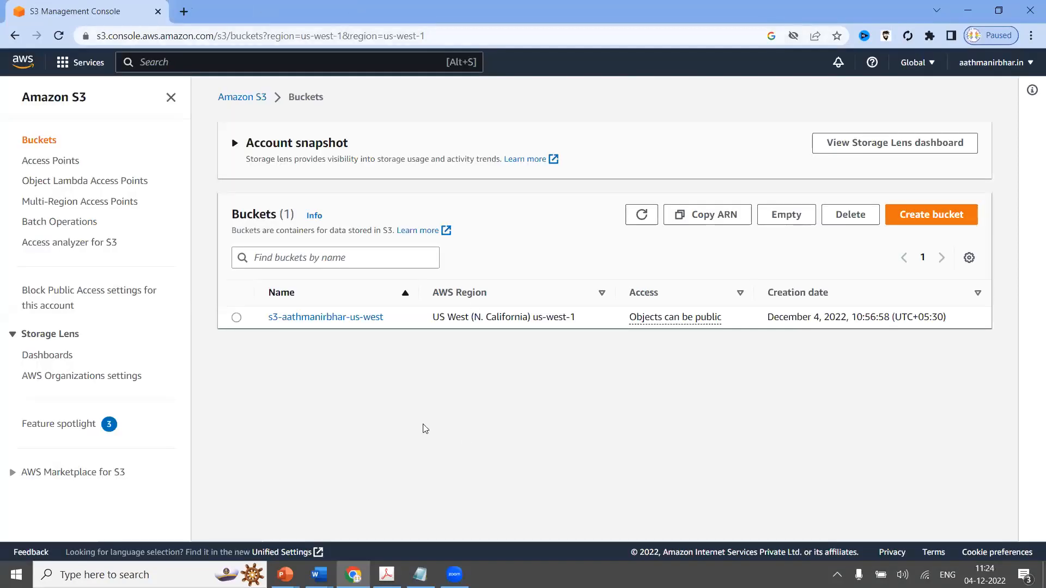
{"action": "left_click", "coordinate": [330, 320]}
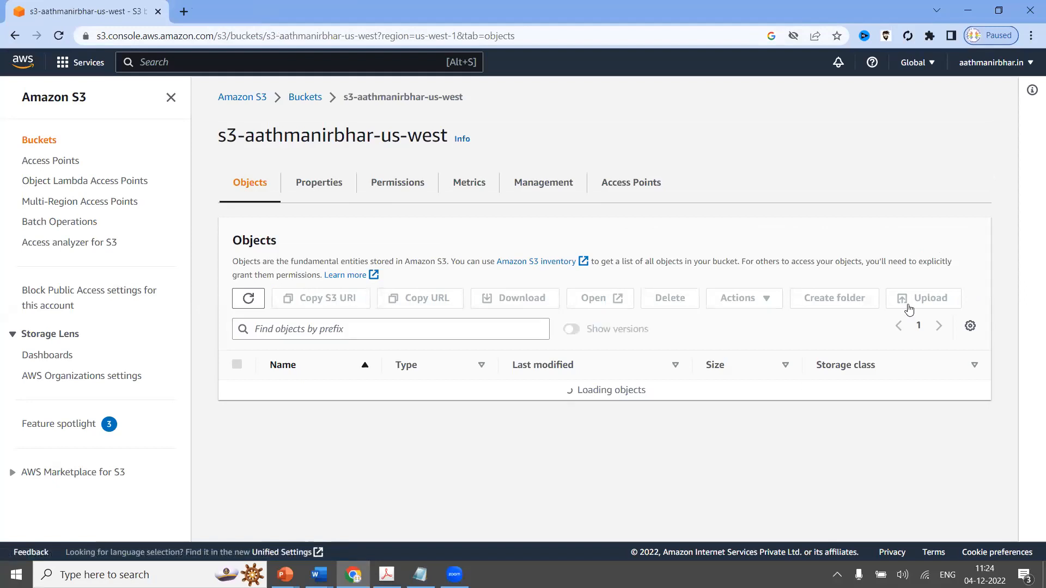
{"action": "left_click", "coordinate": [926, 298]}
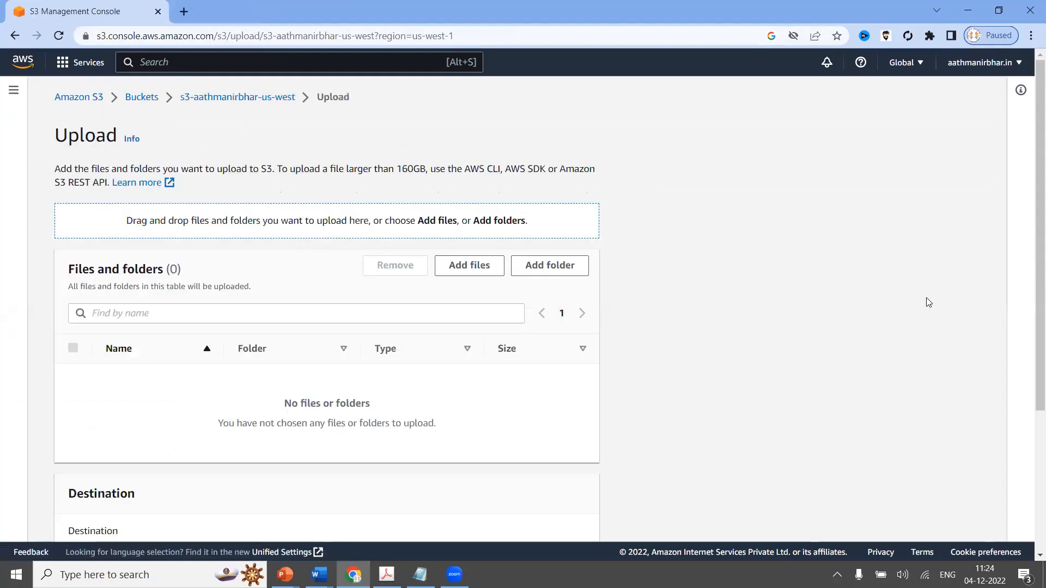
{"action": "left_click", "coordinate": [486, 267]}
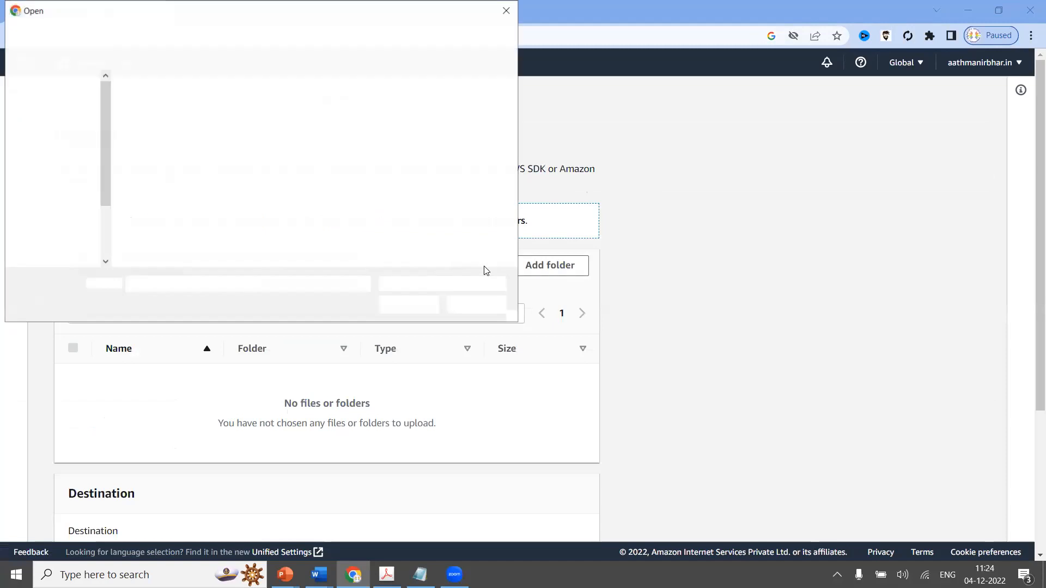
{"action": "left_click", "coordinate": [237, 218]}
{"action": "left_click", "coordinate": [409, 305]}
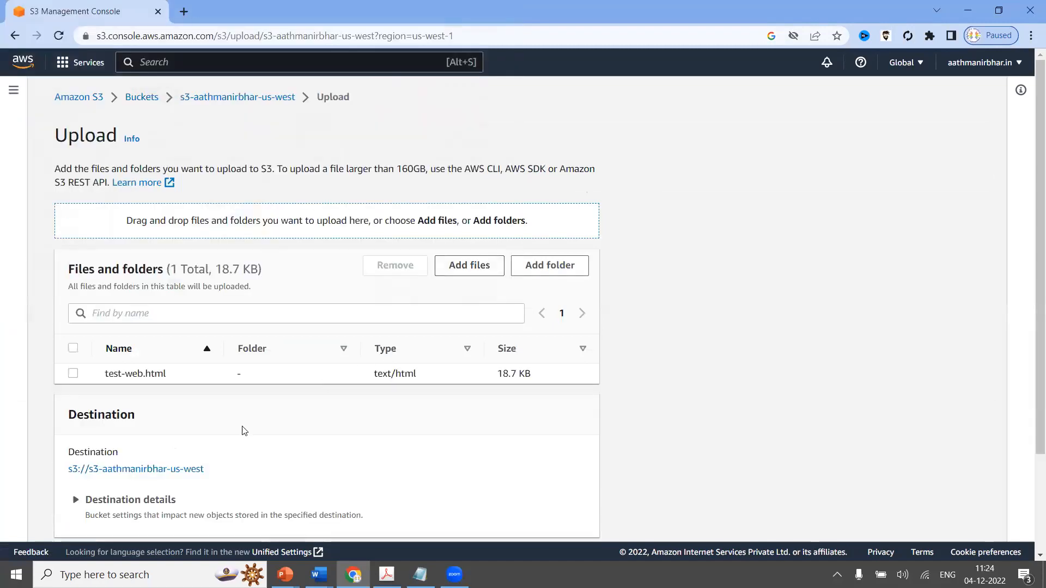
Grant public-read access, acknowledge the risk, and upload test-web.html.
{"action": "scroll", "coordinate": [242, 427], "scroll_direction": "down", "scroll_amount": 2}
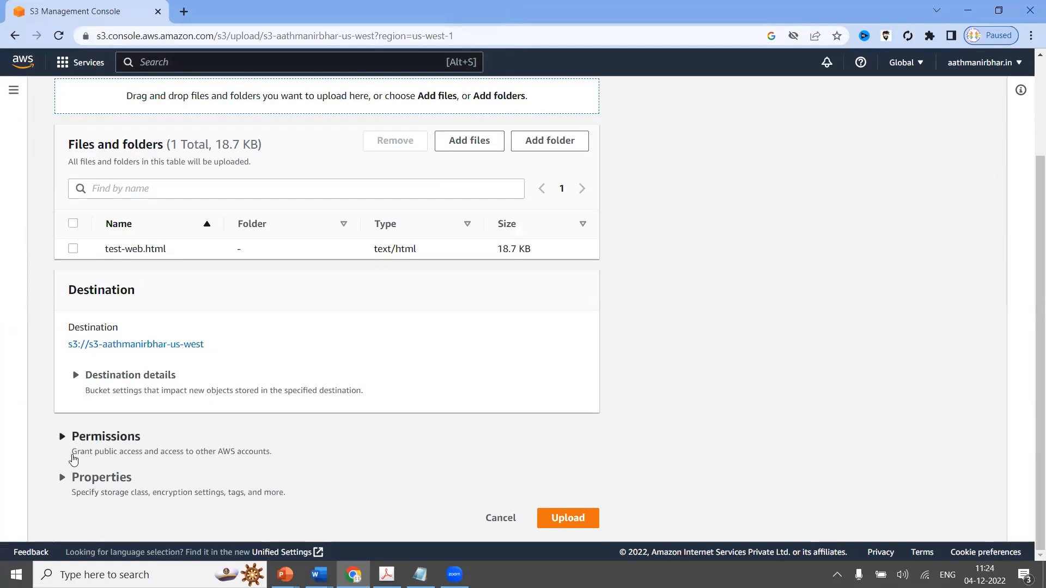
{"action": "left_click", "coordinate": [61, 436]}
{"action": "scroll", "coordinate": [260, 440], "scroll_direction": "down", "scroll_amount": 5}
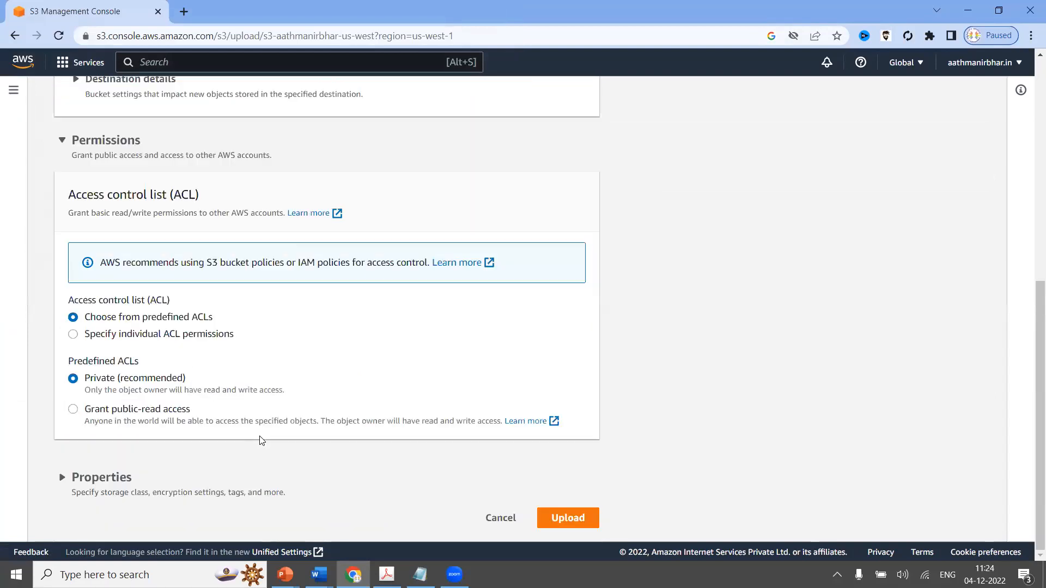
{"action": "left_click", "coordinate": [73, 409]}
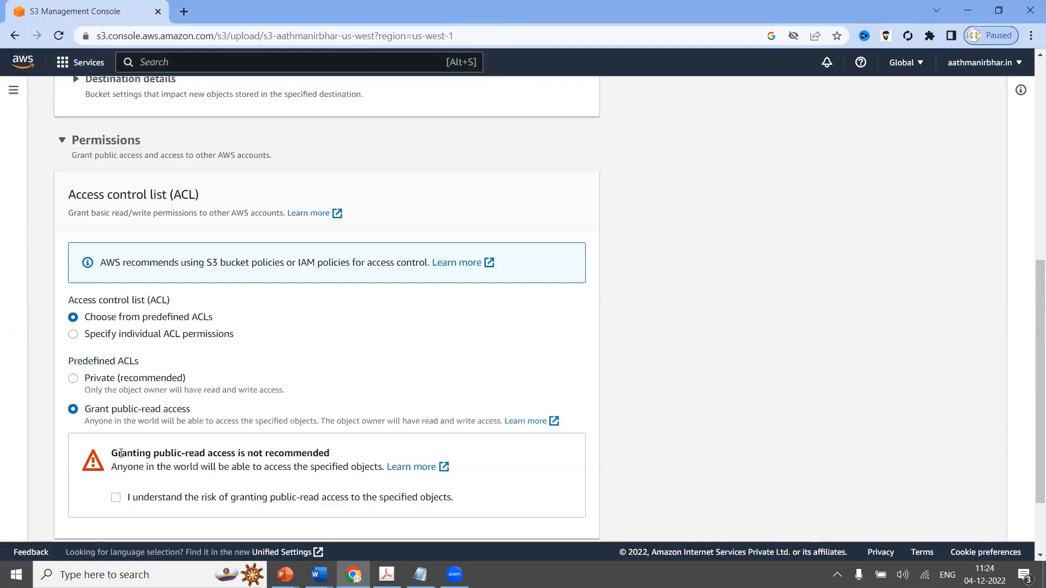
{"action": "scroll", "coordinate": [121, 453], "scroll_direction": "down", "scroll_amount": 1}
{"action": "left_click", "coordinate": [115, 429]}
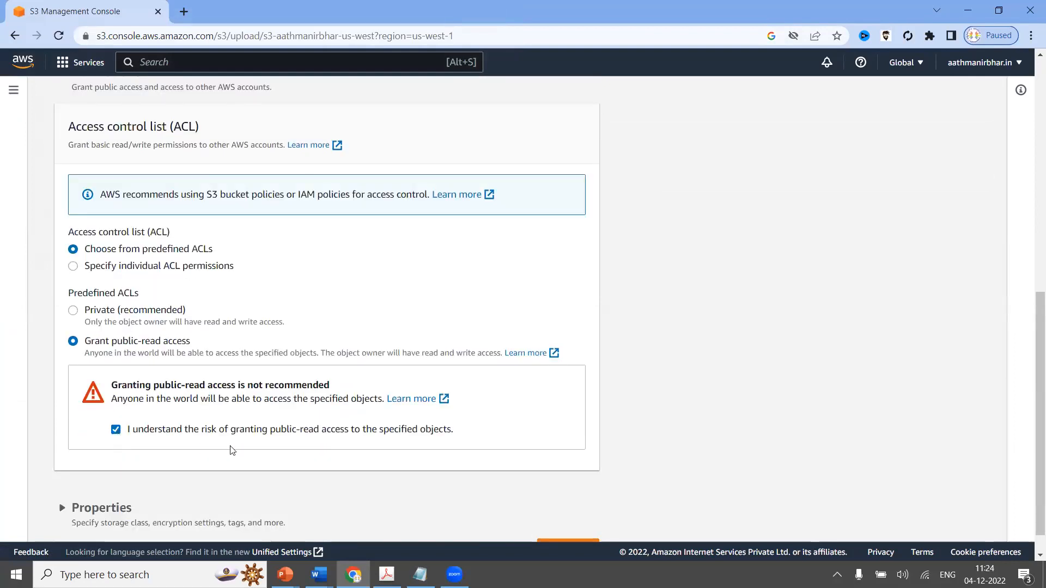
{"action": "scroll", "coordinate": [561, 480], "scroll_direction": "down", "scroll_amount": 1}
{"action": "left_click", "coordinate": [575, 524]}
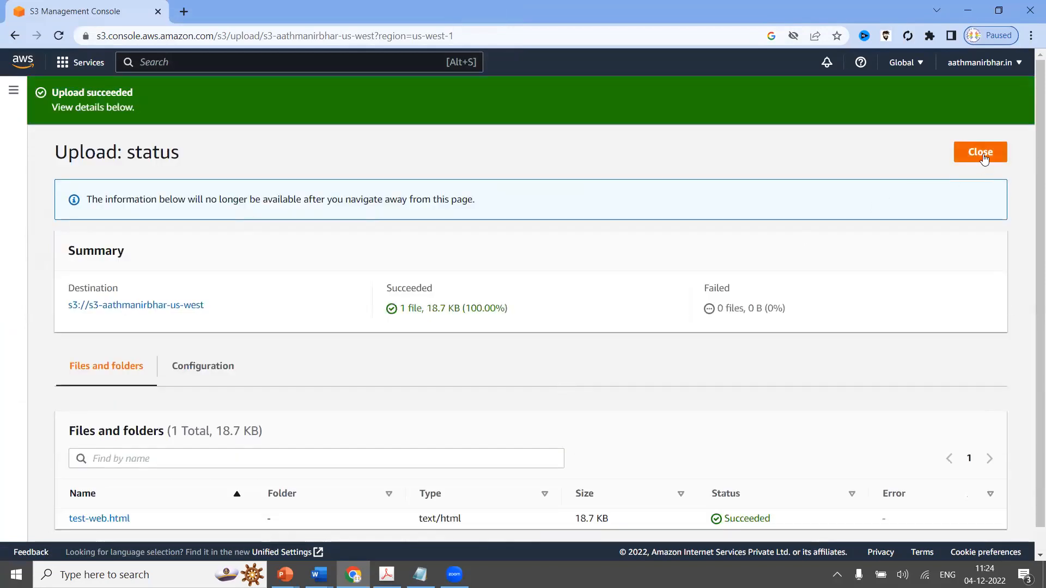
Confirm the upload succeeded, then copy test-web.html's Object URL from its details page.
{"action": "left_click_drag", "start_coordinate": [517, 315], "coordinate": [394, 285]}
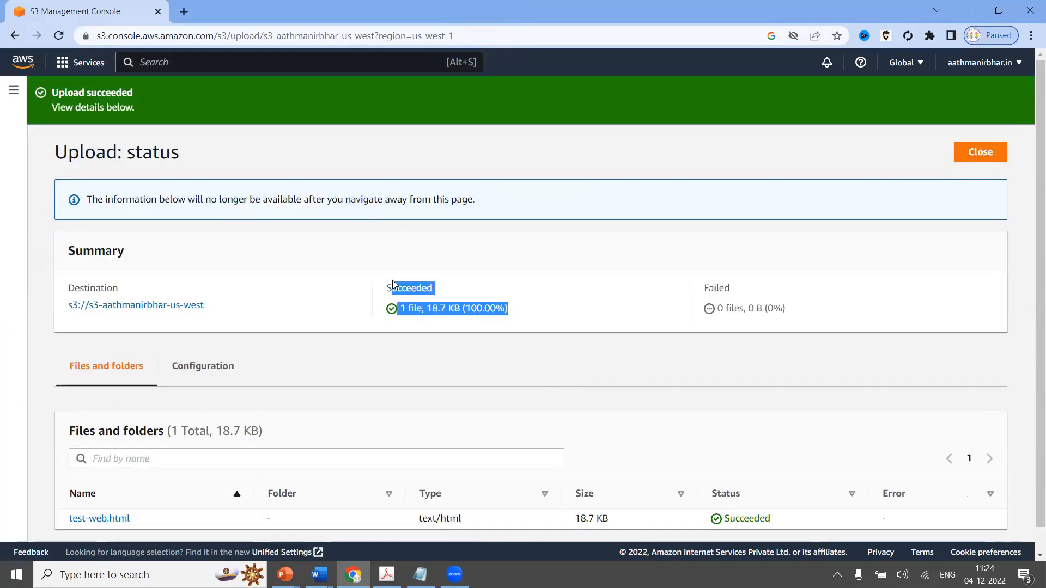
{"action": "left_click_drag", "start_coordinate": [783, 309], "coordinate": [680, 280]}
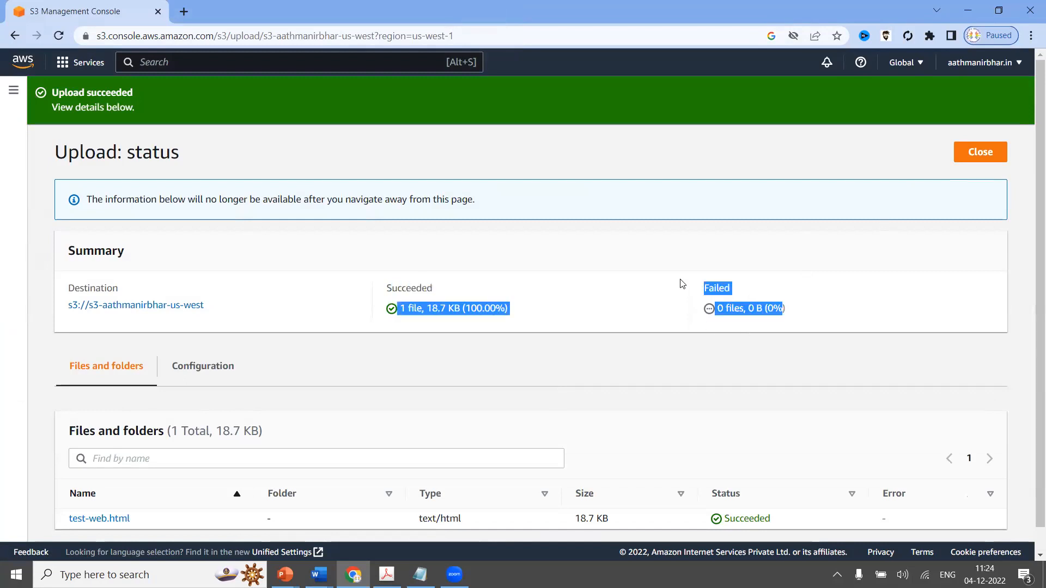
{"action": "left_click", "coordinate": [963, 162]}
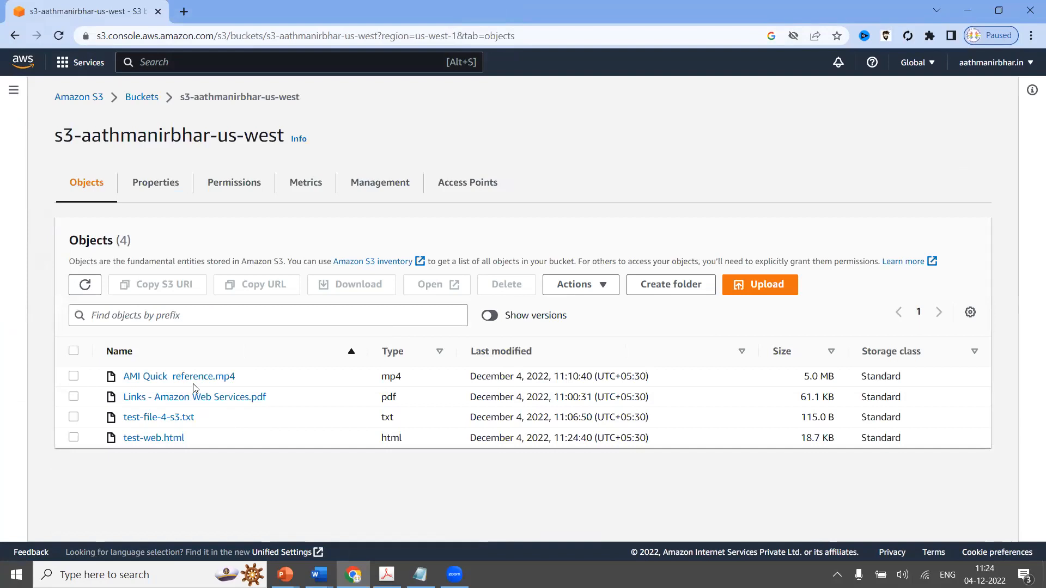
{"action": "left_click", "coordinate": [169, 443]}
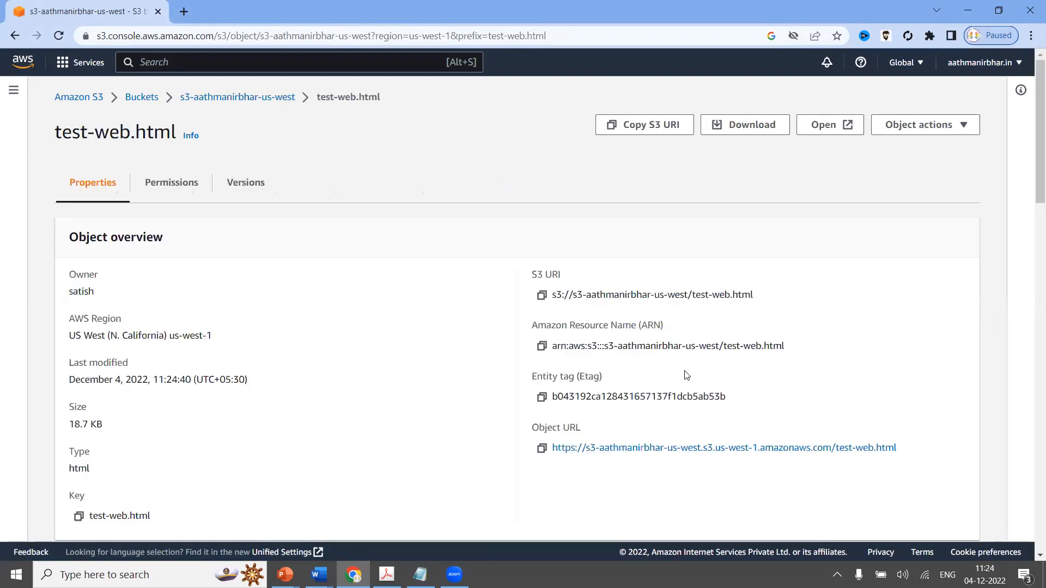
{"action": "left_click", "coordinate": [542, 451]}
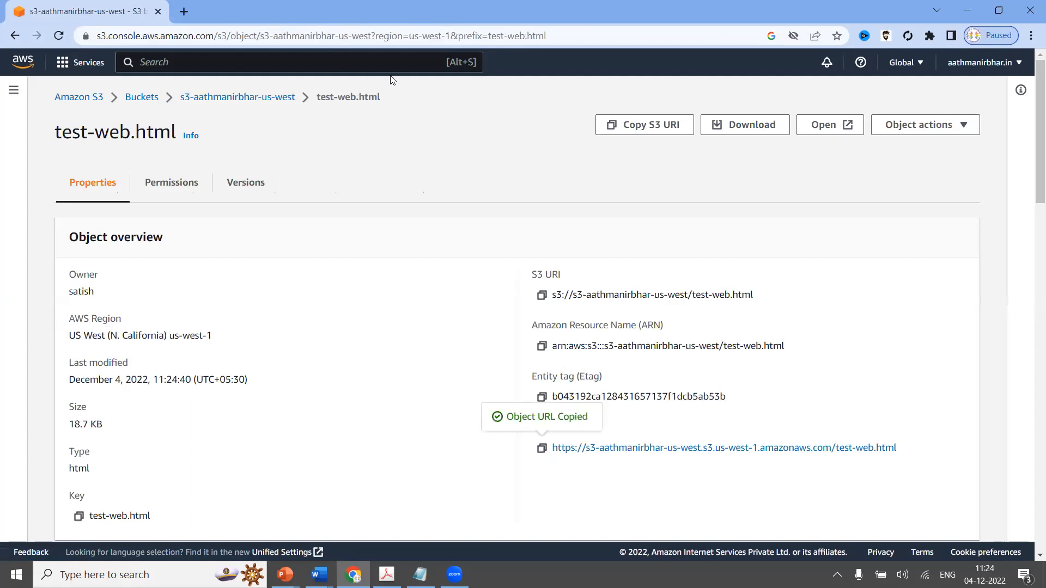
{"action": "left_click", "coordinate": [184, 12]}
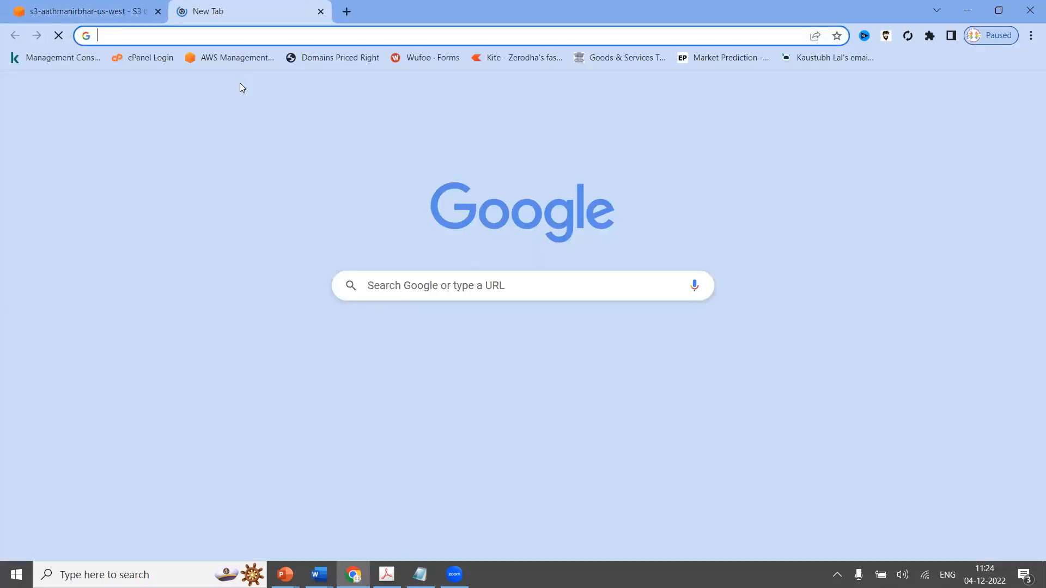
Load test-web.html from its pasted object URL and scroll through the page.
{"action": "key", "text": "ctrl+v"}
{"action": "key", "text": "Return"}
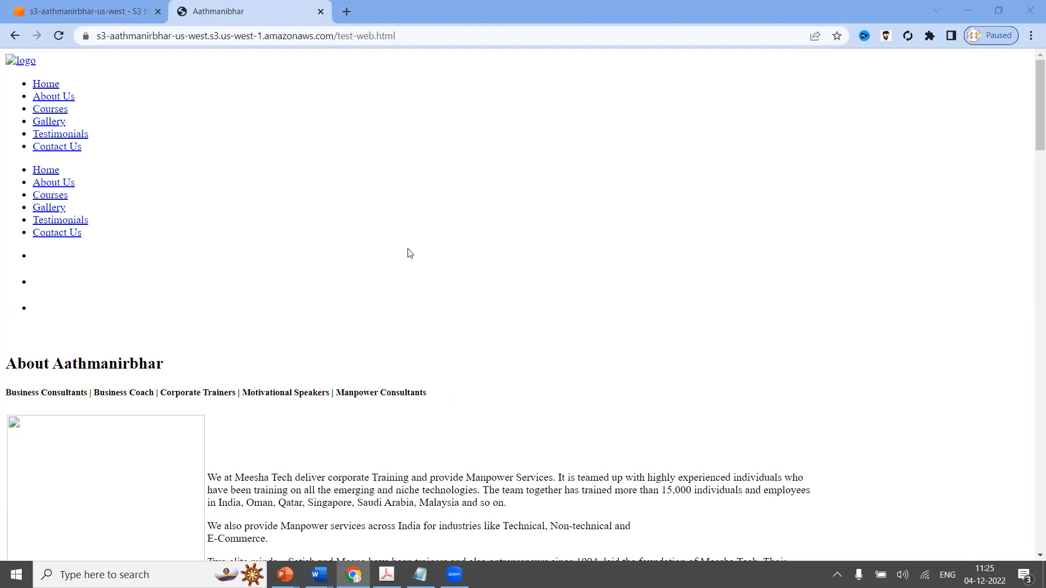
{"action": "scroll", "coordinate": [323, 319], "scroll_direction": "down", "scroll_amount": 6}
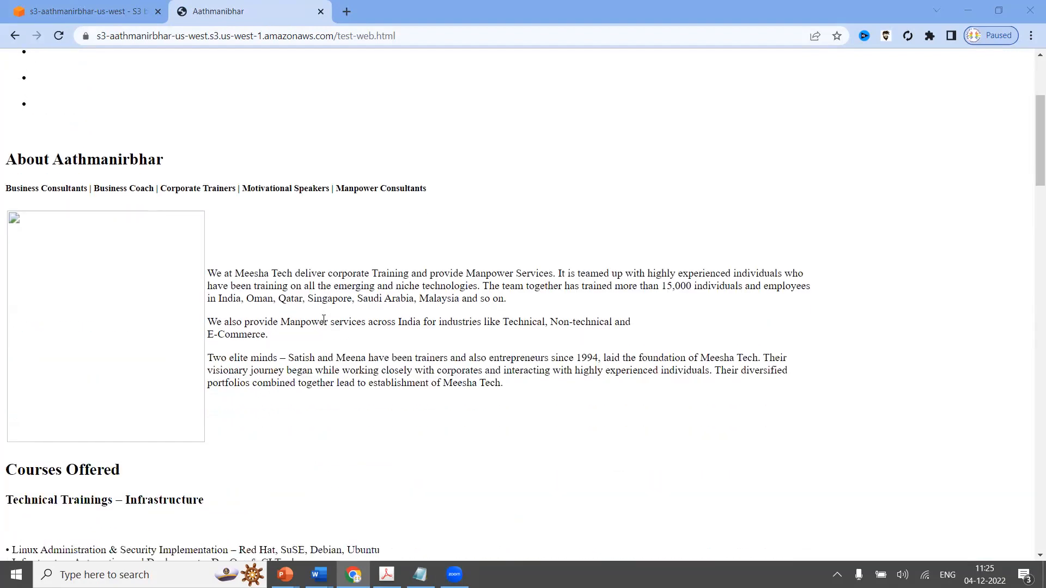
{"action": "scroll", "coordinate": [323, 320], "scroll_direction": "down", "scroll_amount": 5}
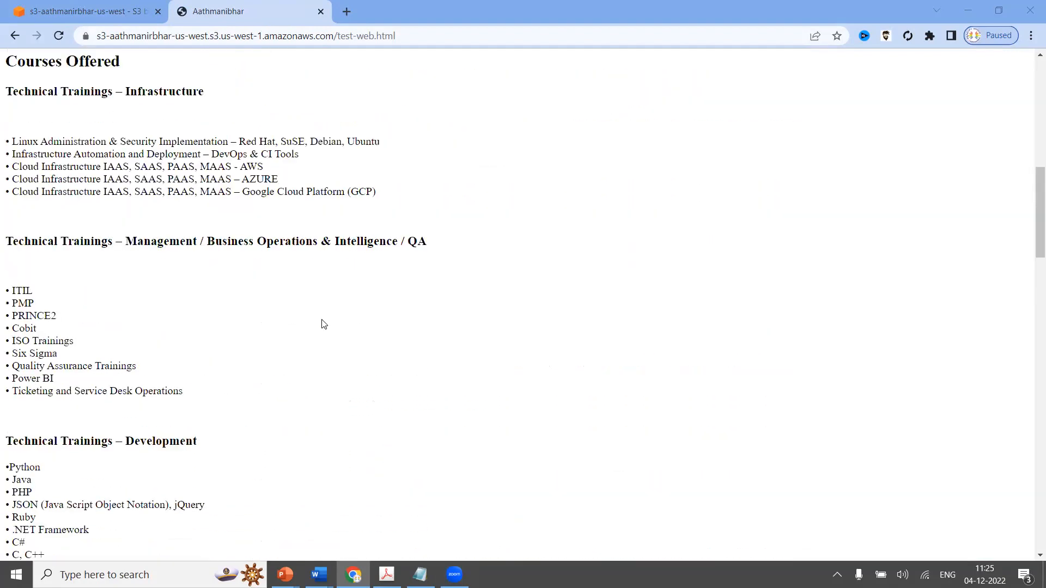
{"action": "scroll", "coordinate": [323, 325], "scroll_direction": "down", "scroll_amount": 4}
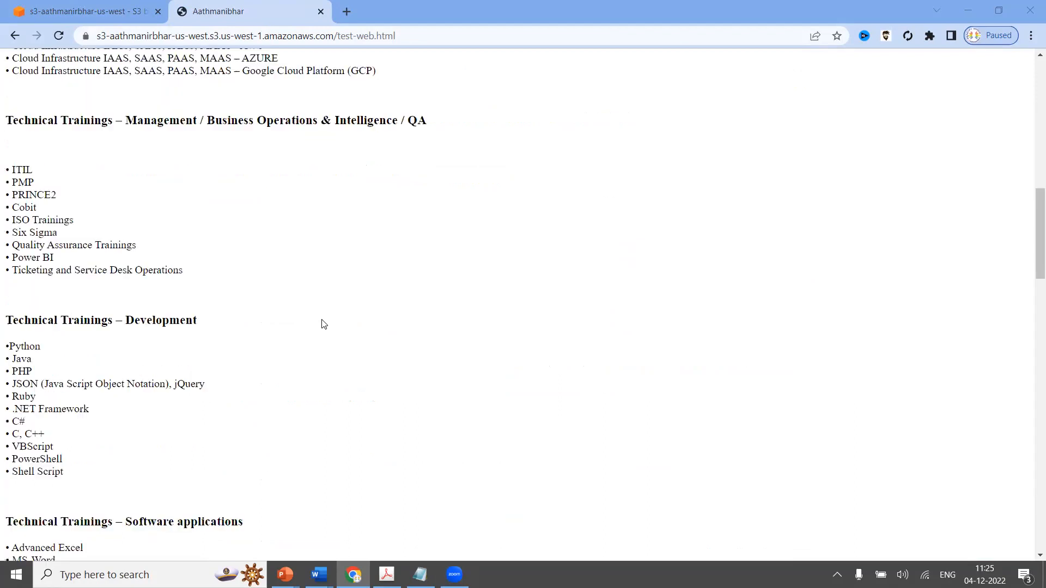
{"action": "scroll", "coordinate": [324, 324], "scroll_direction": "down", "scroll_amount": 2}
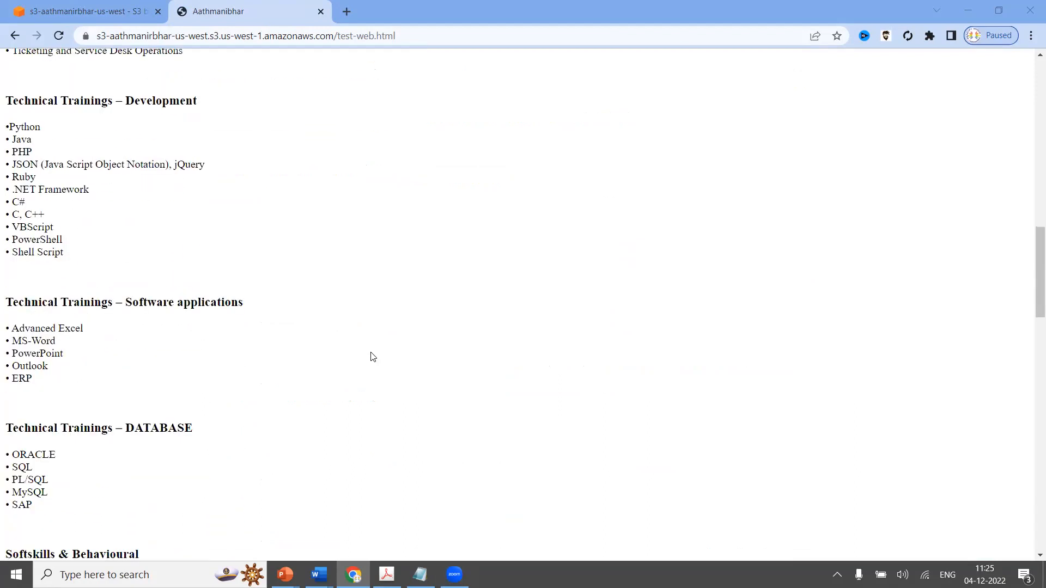
{"action": "scroll", "coordinate": [372, 357], "scroll_direction": "down", "scroll_amount": 3}
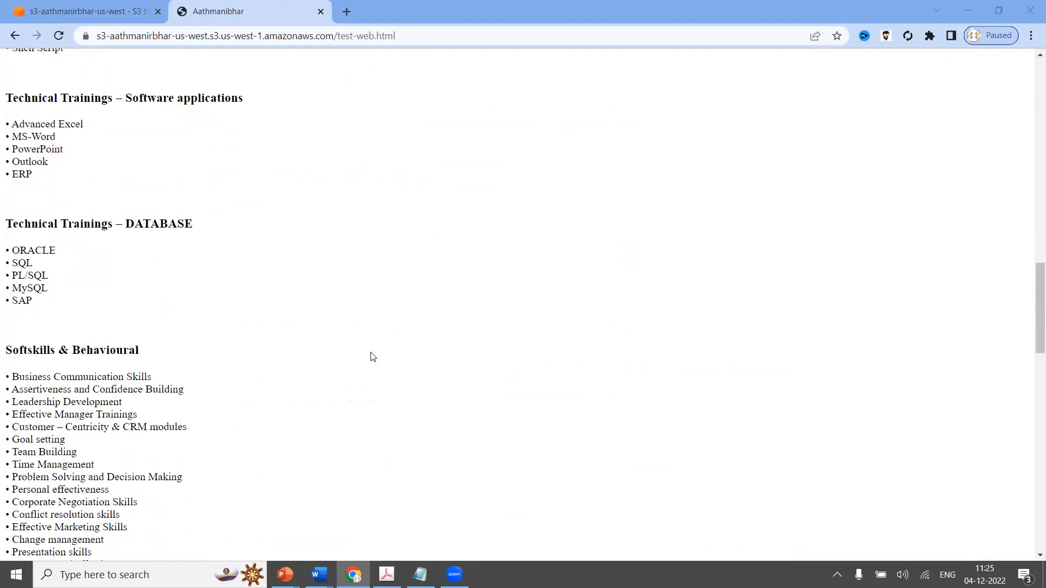
{"action": "scroll", "coordinate": [372, 357], "scroll_direction": "down", "scroll_amount": 3}
{"action": "scroll", "coordinate": [372, 357], "scroll_direction": "up", "scroll_amount": 12}
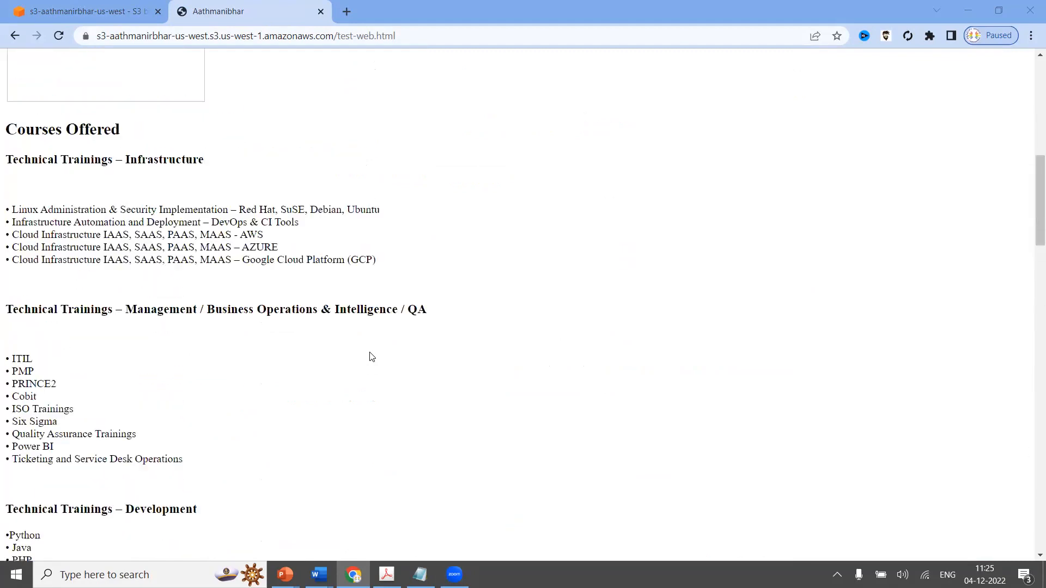
{"action": "scroll", "coordinate": [372, 357], "scroll_direction": "up", "scroll_amount": 8}
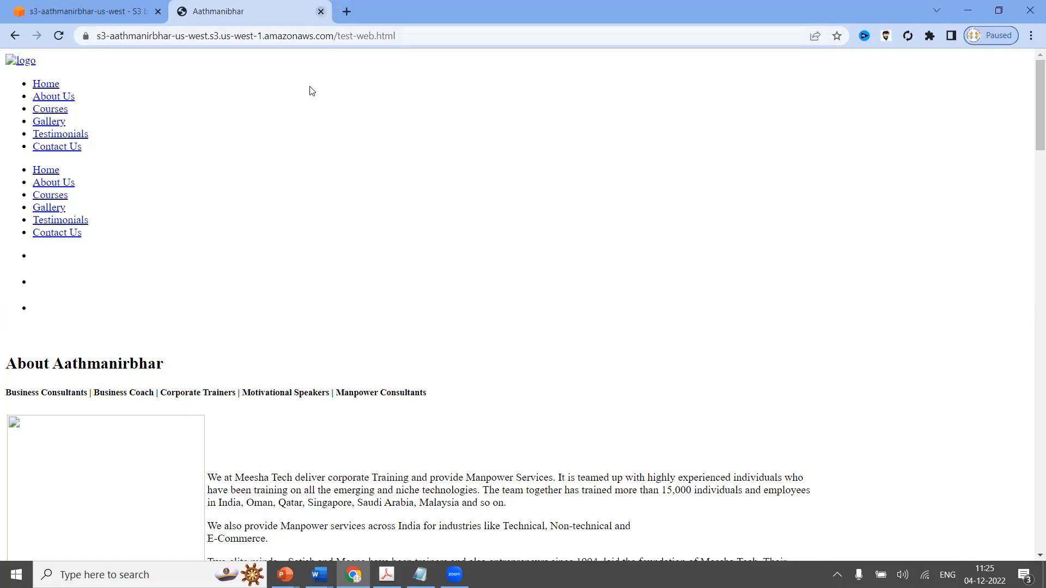
Close the page tab and return to the Lab – S3 PowerPoint slide show.
{"action": "key", "text": "ctrl+w"}
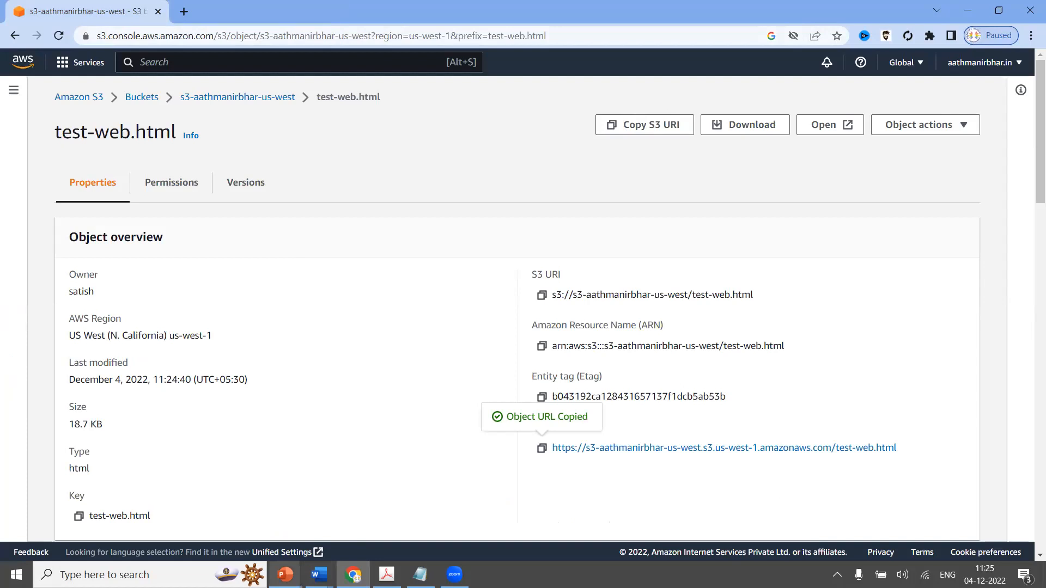
{"action": "left_click", "coordinate": [285, 575]}
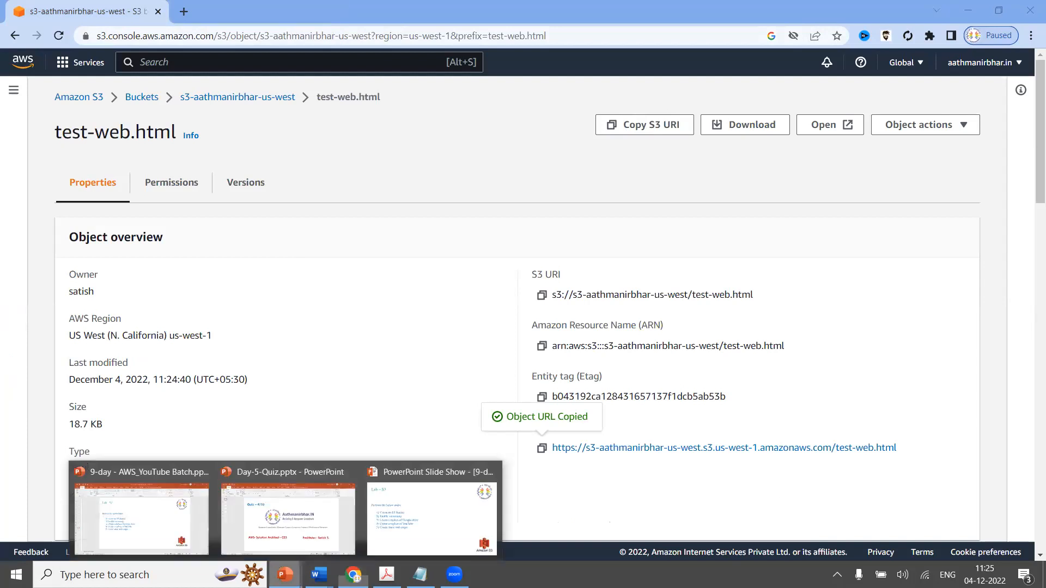
{"action": "left_click", "coordinate": [396, 545]}
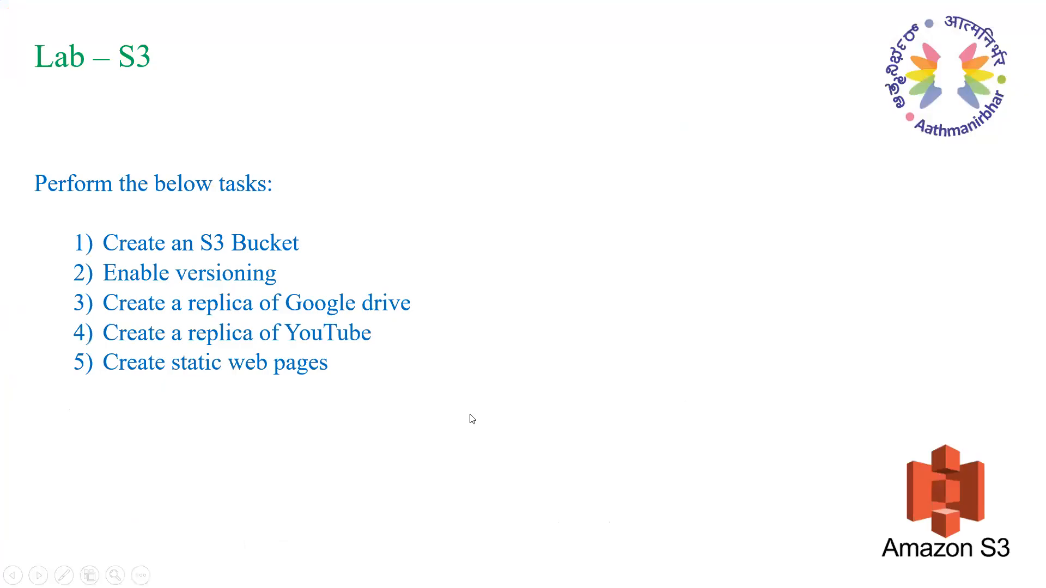